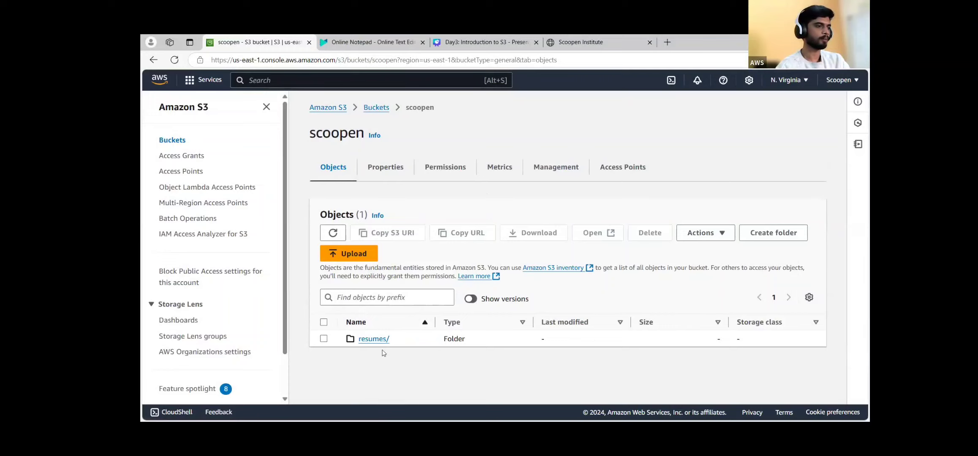
Look inside the resumes folder of the scoopen bucket and return to the list of all buckets.
{"action": "left_click", "coordinate": [373, 339]}
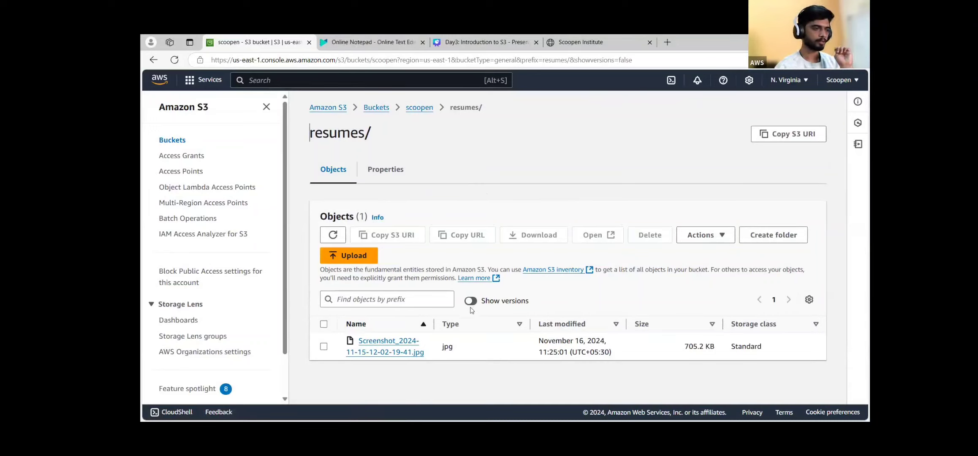
{"action": "left_click", "coordinate": [417, 112]}
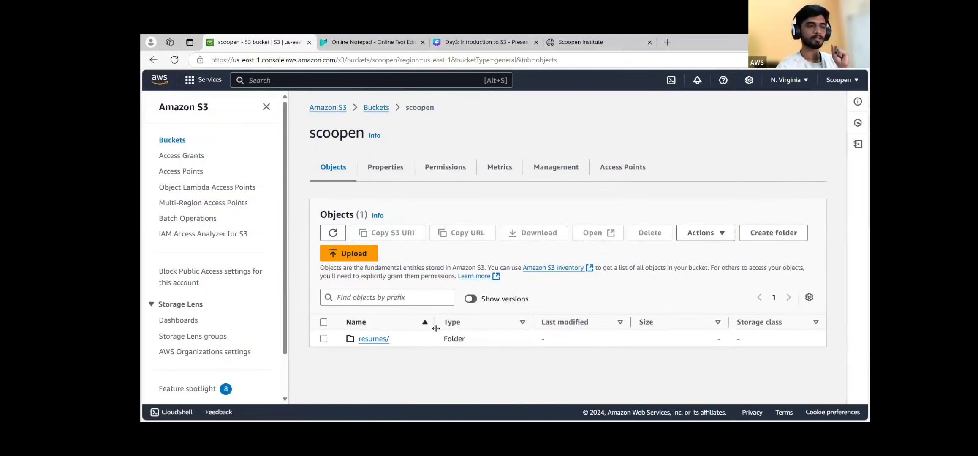
{"action": "left_click", "coordinate": [377, 109]}
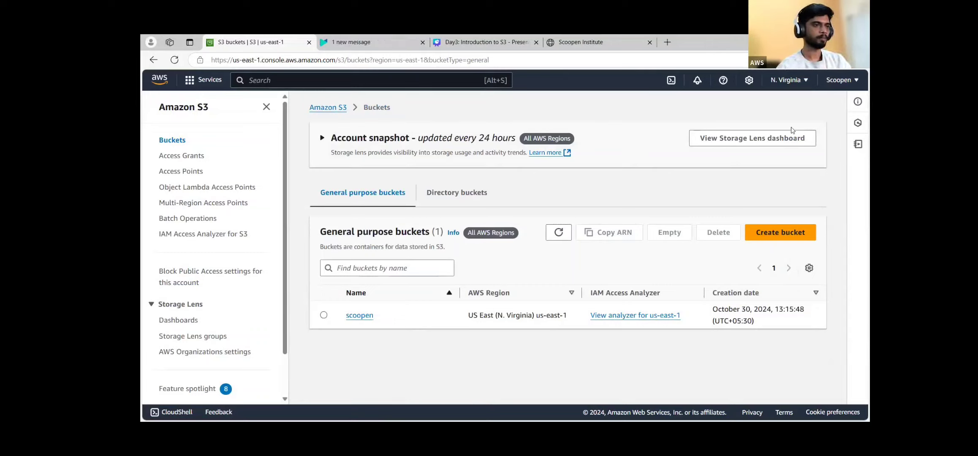
Start creating a new bucket and review its AWS Region and bucket type settings.
{"action": "left_click", "coordinate": [779, 234]}
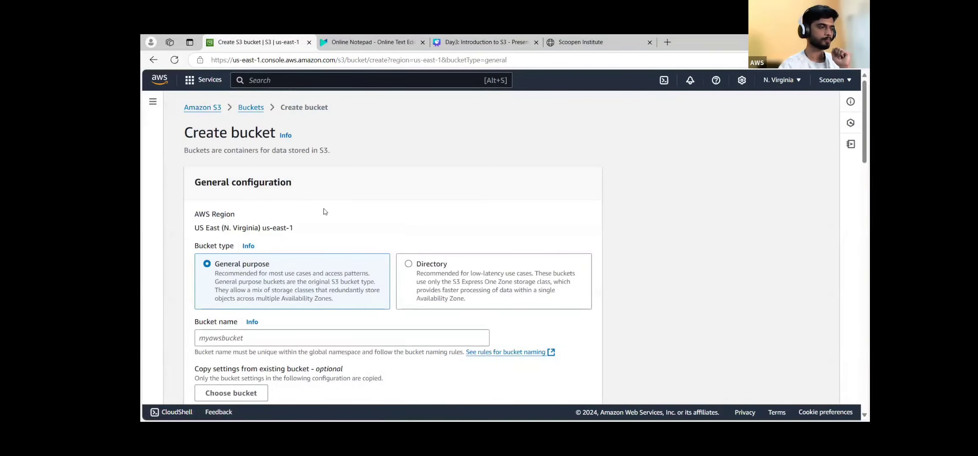
{"action": "scroll", "coordinate": [201, 204], "scroll_direction": "down", "scroll_amount": 1}
{"action": "scroll", "coordinate": [199, 166], "scroll_direction": "down", "scroll_amount": 1}
{"action": "scroll", "coordinate": [194, 162], "scroll_direction": "up", "scroll_amount": 1}
{"action": "left_click_drag", "start_coordinate": [194, 162], "coordinate": [296, 183]}
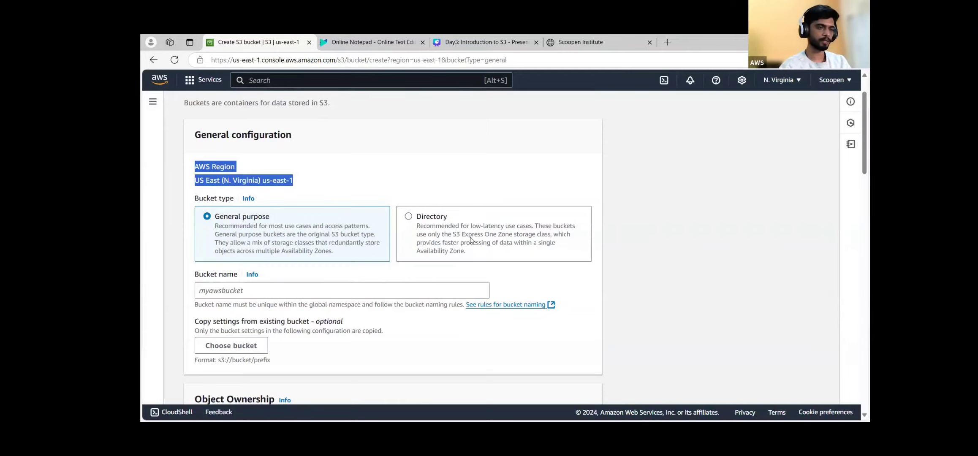
{"action": "scroll", "coordinate": [248, 243], "scroll_direction": "up", "scroll_amount": 5}
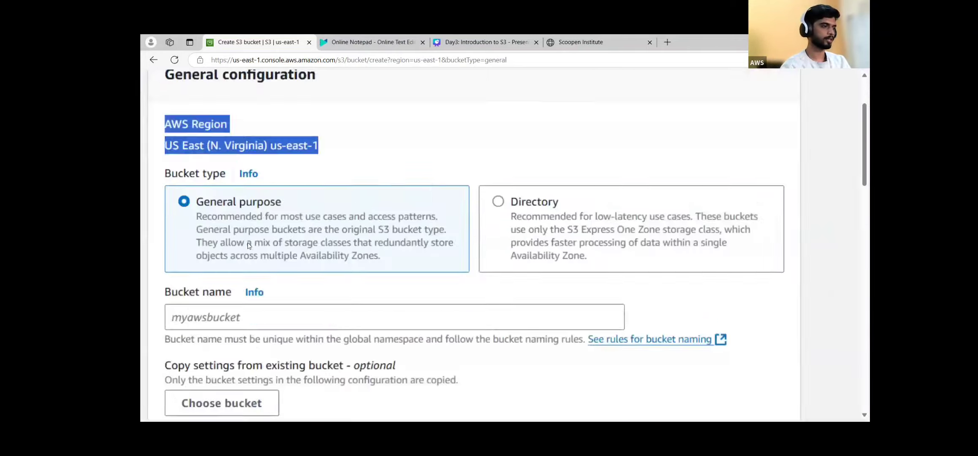
{"action": "scroll", "coordinate": [247, 243], "scroll_direction": "down", "scroll_amount": 3}
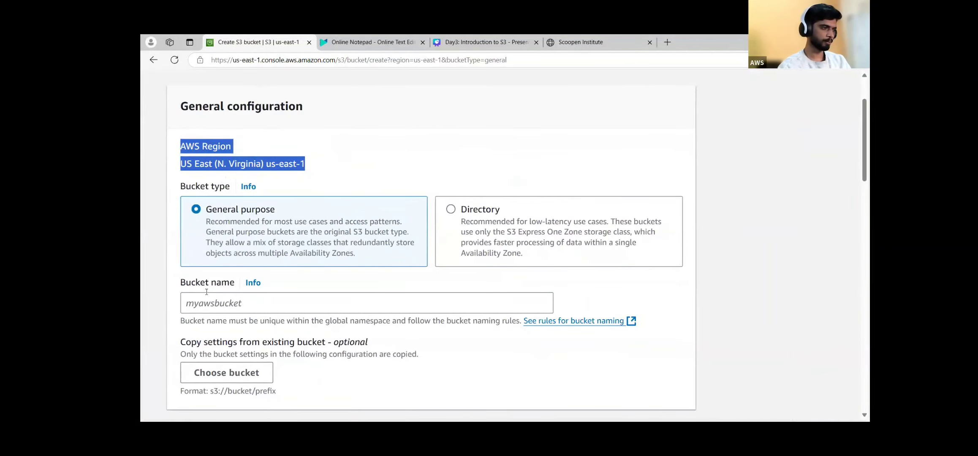
Try "test" as the bucket name and check whether the name is accepted.
{"action": "left_click", "coordinate": [211, 304]}
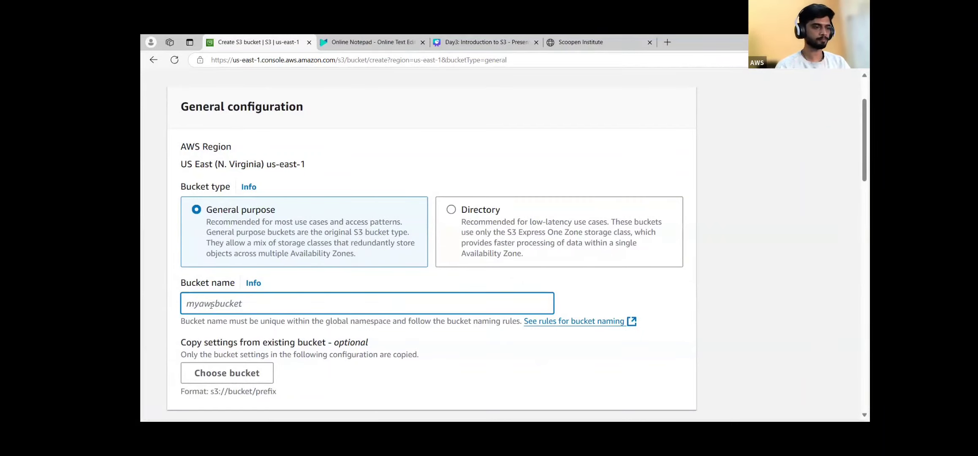
{"action": "type", "text": "test"}
{"action": "scroll", "coordinate": [441, 332], "scroll_direction": "down", "scroll_amount": 4}
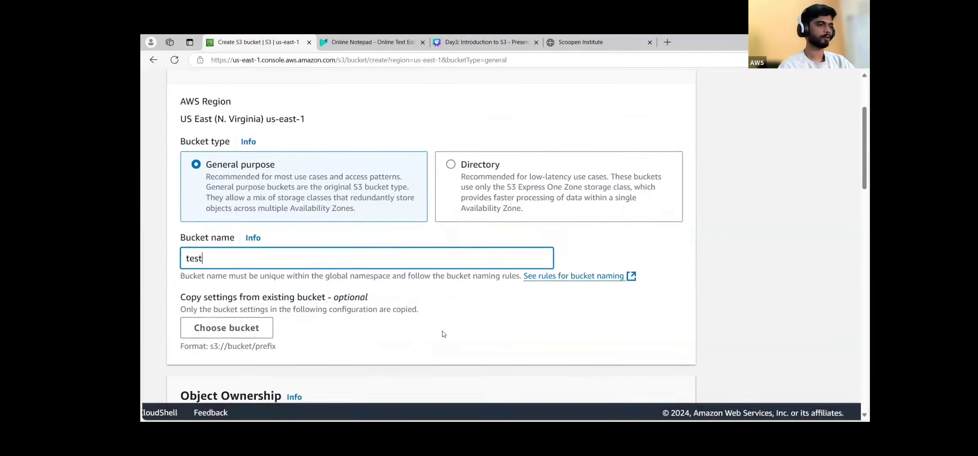
{"action": "scroll", "coordinate": [859, 201], "scroll_direction": "down", "scroll_amount": 15}
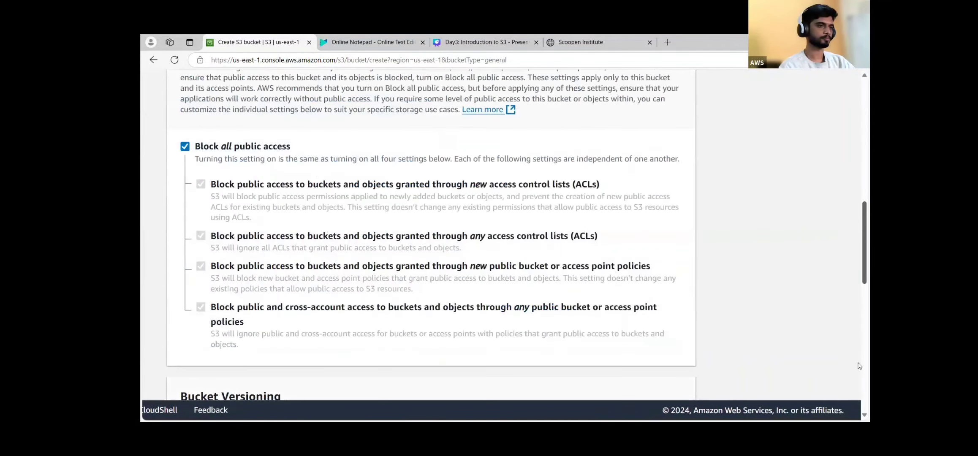
{"action": "scroll", "coordinate": [388, 290], "scroll_direction": "up", "scroll_amount": 8}
{"action": "scroll", "coordinate": [388, 291], "scroll_direction": "up", "scroll_amount": 15}
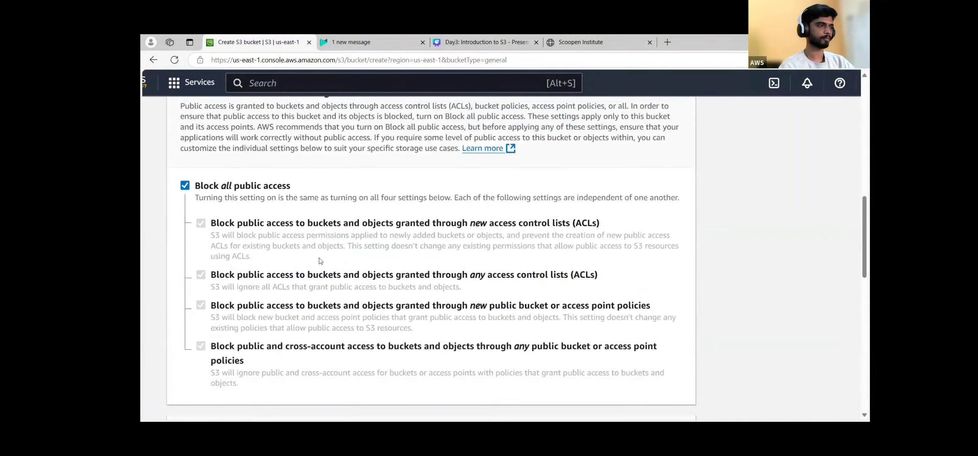
{"action": "left_click_drag", "start_coordinate": [191, 335], "coordinate": [360, 334]}
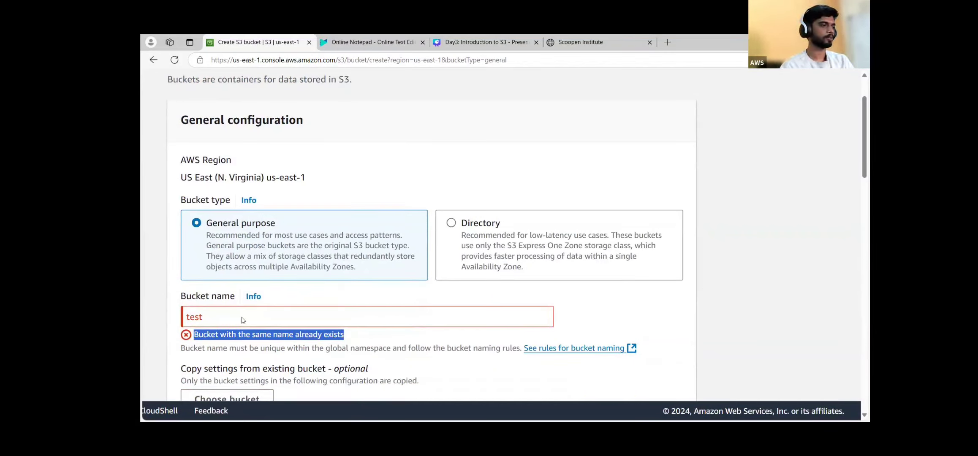
Set the bucket name to scoopen-bootcamp.
{"action": "double_click", "coordinate": [243, 319]}
{"action": "type", "text": "scoopen-boo"}
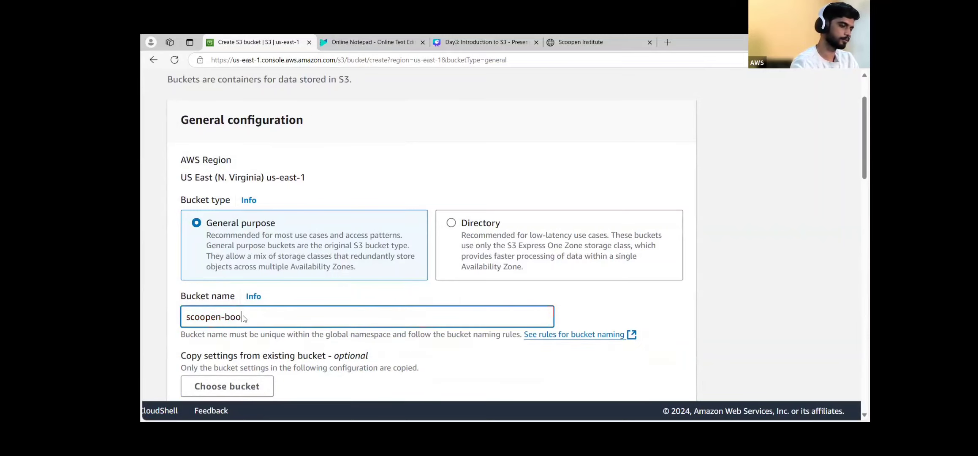
{"action": "type", "text": "tcamp"}
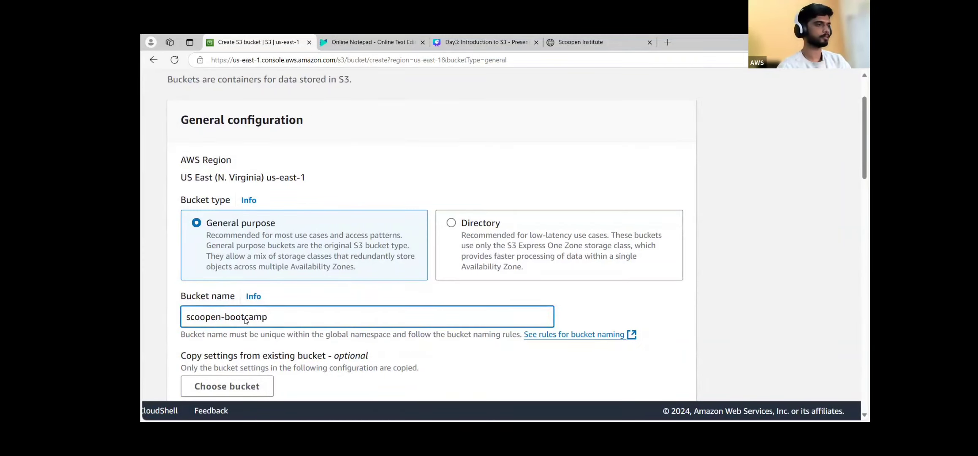
{"action": "key", "text": "ctrl+a"}
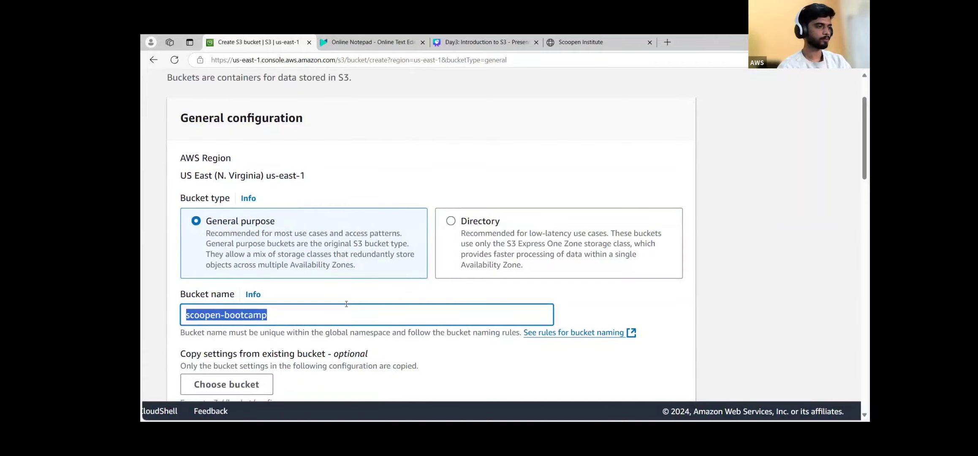
{"action": "left_click", "coordinate": [756, 277]}
Review the new bucket's Object Ownership, Block Public Access, Bucket Versioning and Tags settings.
{"action": "scroll", "coordinate": [529, 309], "scroll_direction": "down", "scroll_amount": 1}
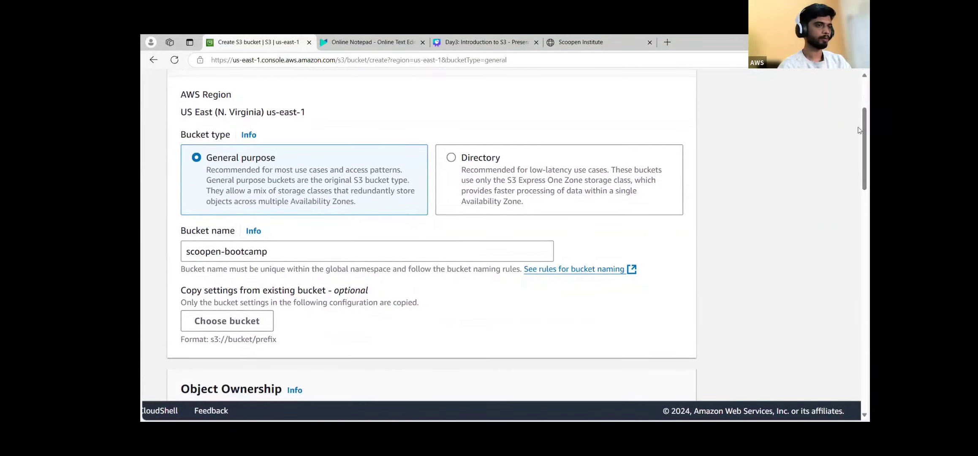
{"action": "scroll", "coordinate": [310, 241], "scroll_direction": "down", "scroll_amount": 4}
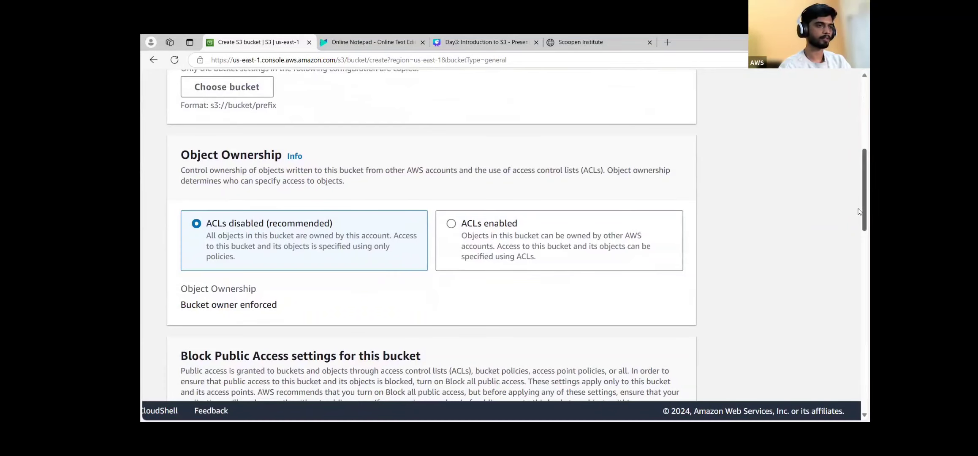
{"action": "scroll", "coordinate": [235, 194], "scroll_direction": "down", "scroll_amount": 4}
{"action": "left_click_drag", "start_coordinate": [180, 136], "coordinate": [422, 136]}
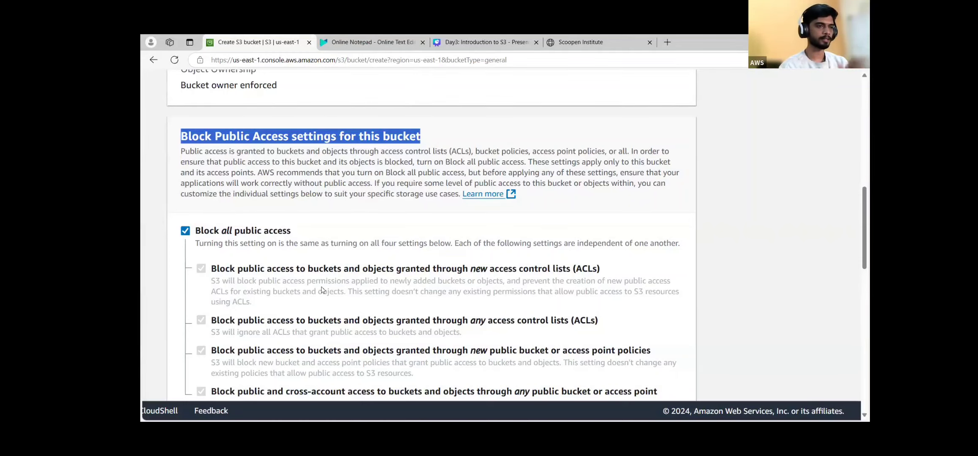
{"action": "scroll", "coordinate": [275, 264], "scroll_direction": "down", "scroll_amount": 5}
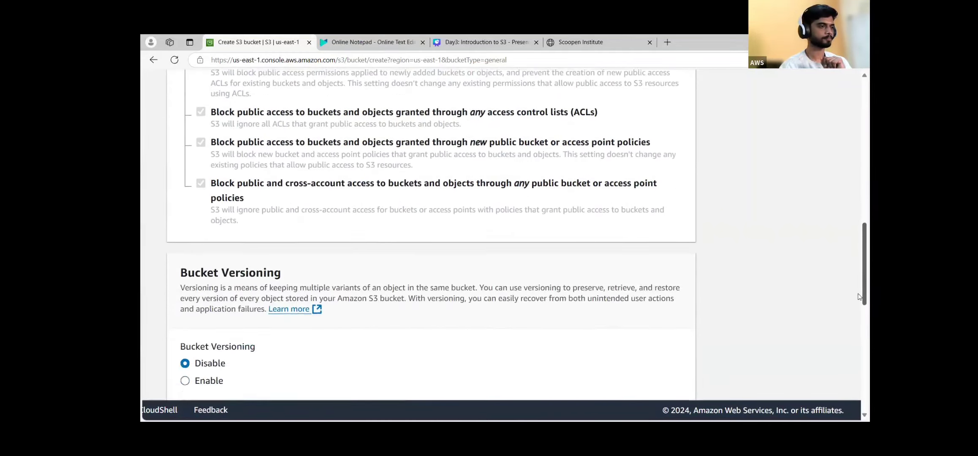
{"action": "left_click_drag", "start_coordinate": [277, 199], "coordinate": [281, 197]}
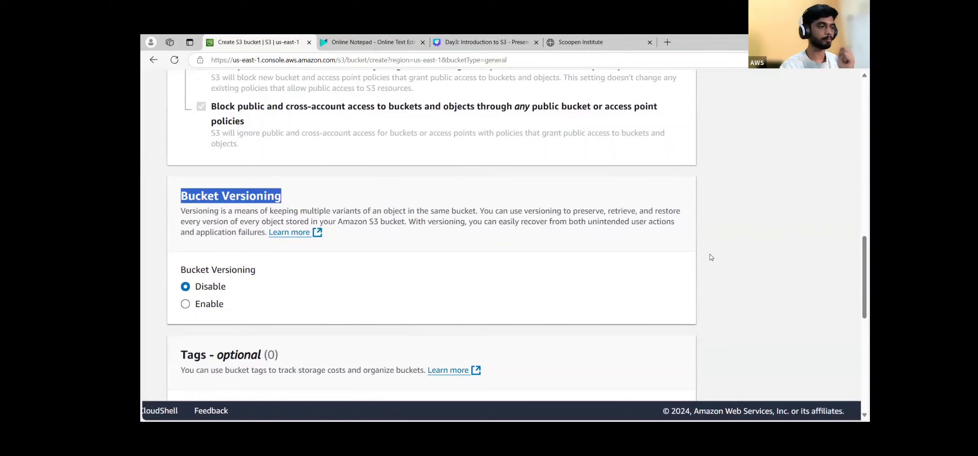
{"action": "scroll", "coordinate": [507, 253], "scroll_direction": "down", "scroll_amount": 4}
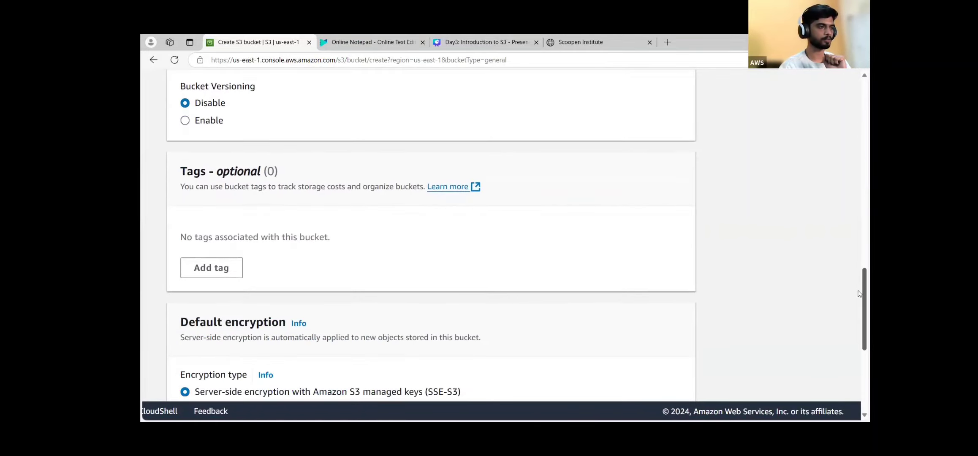
{"action": "left_click_drag", "start_coordinate": [182, 162], "coordinate": [349, 164]}
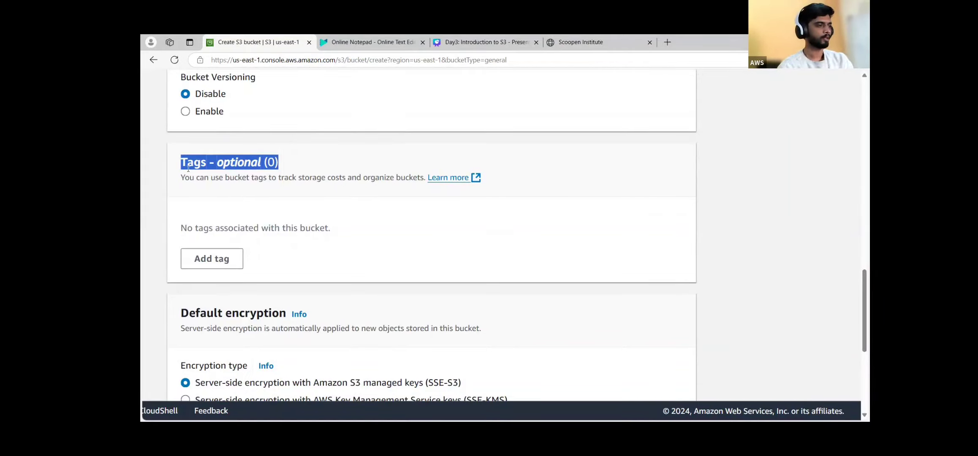
{"action": "left_click_drag", "start_coordinate": [180, 161], "coordinate": [294, 157]}
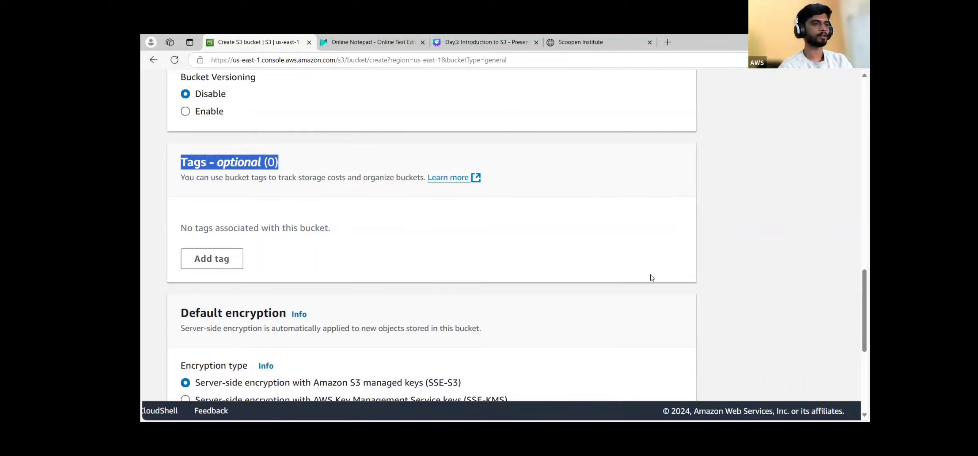
{"action": "scroll", "coordinate": [605, 279], "scroll_direction": "up", "scroll_amount": 10}
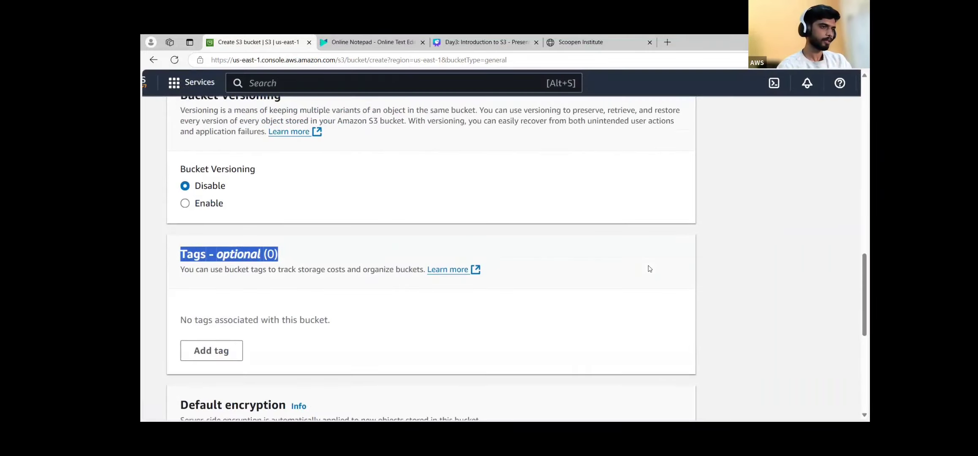
{"action": "scroll", "coordinate": [382, 306], "scroll_direction": "up", "scroll_amount": 10}
{"action": "scroll", "coordinate": [791, 302], "scroll_direction": "down", "scroll_amount": 2}
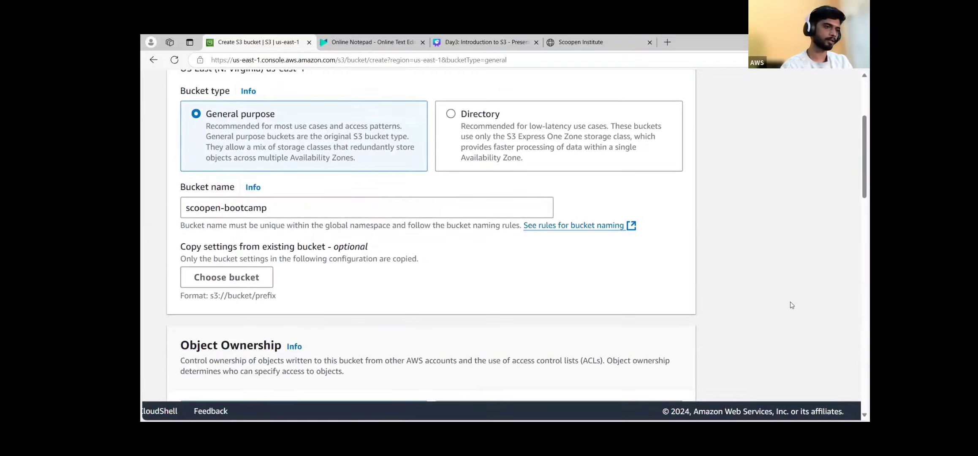
{"action": "scroll", "coordinate": [859, 208], "scroll_direction": "down", "scroll_amount": 15}
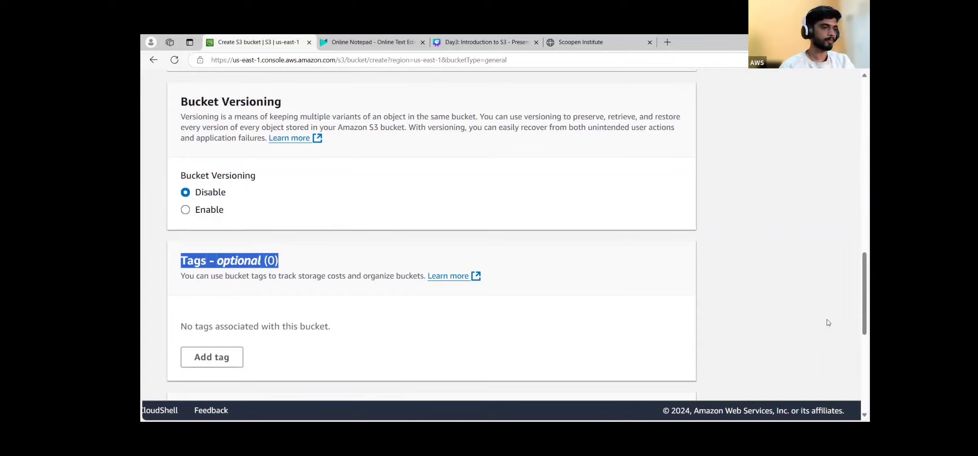
Add two tags to the bucket: team with value devops, and purpose with value testing.
{"action": "left_click", "coordinate": [205, 354]}
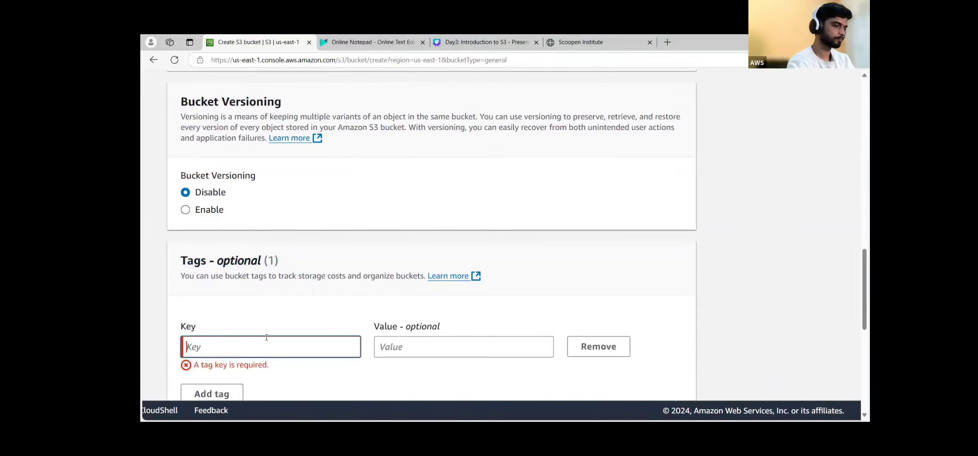
{"action": "type", "text": "team"}
{"action": "key", "text": "Tab"}
{"action": "type", "text": "devops"}
{"action": "left_click", "coordinate": [196, 374]}
{"action": "type", "text": "purpose"}
{"action": "key", "text": "Tab"}
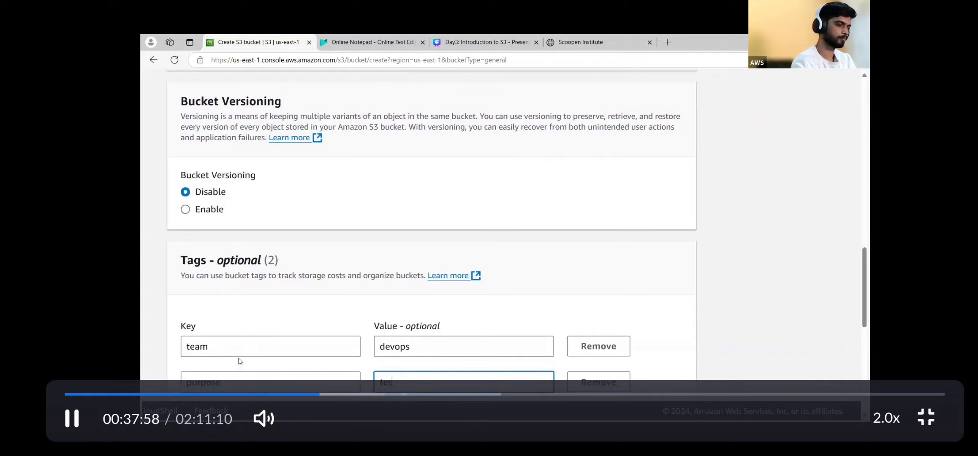
{"action": "scroll", "coordinate": [744, 293], "scroll_direction": "down", "scroll_amount": 3}
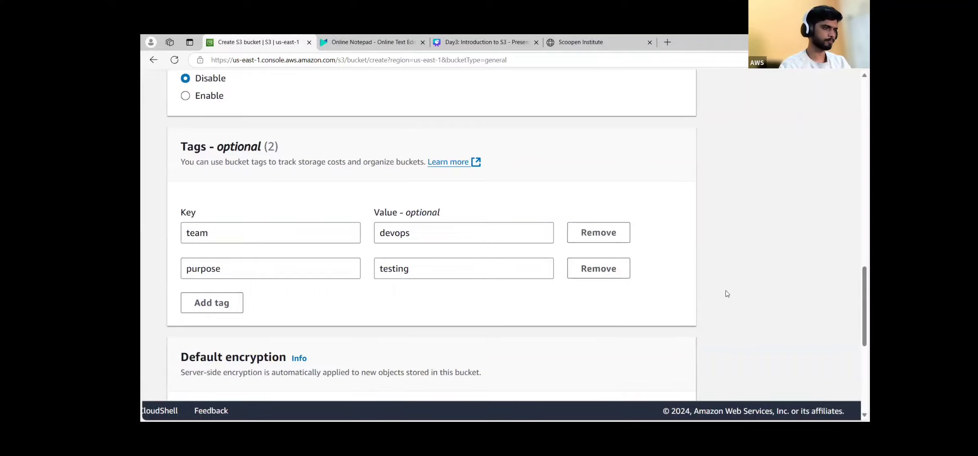
{"action": "left_click_drag", "start_coordinate": [231, 232], "coordinate": [185, 233]}
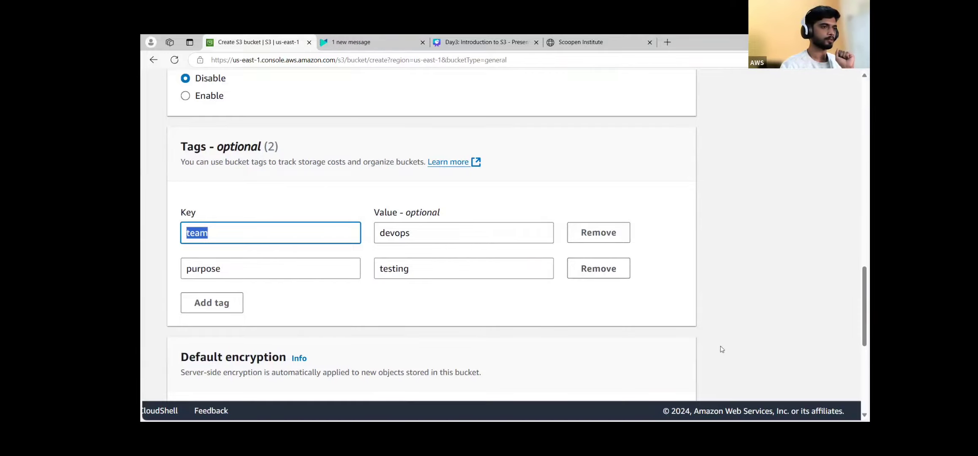
{"action": "left_click", "coordinate": [852, 281]}
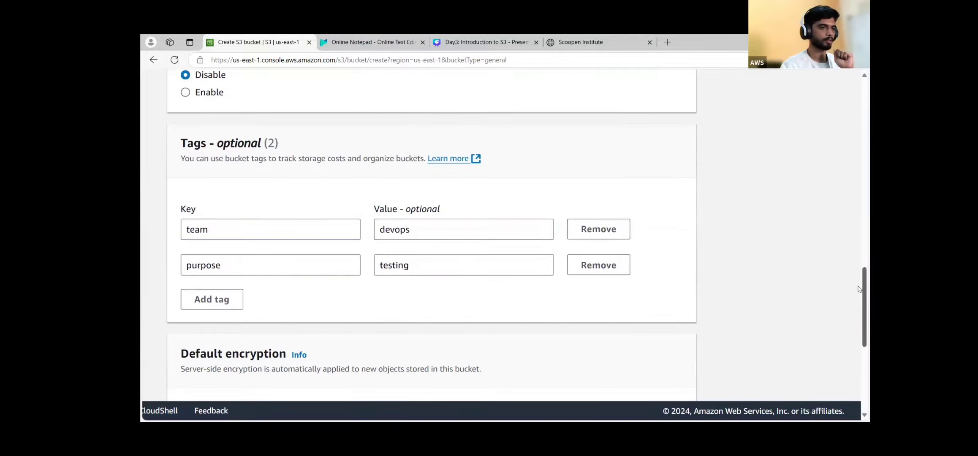
Examine the Default encryption section with its encryption types and Bucket Key options.
{"action": "left_click_drag", "start_coordinate": [862, 289], "coordinate": [860, 313]}
{"action": "left_click_drag", "start_coordinate": [226, 170], "coordinate": [286, 170]}
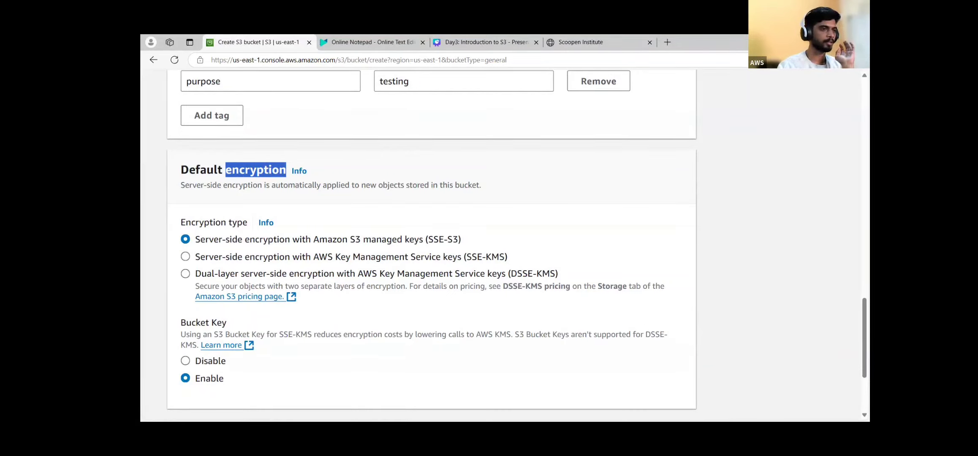
{"action": "scroll", "coordinate": [423, 285], "scroll_direction": "up", "scroll_amount": 1}
{"action": "triple_click", "coordinate": [215, 218]}
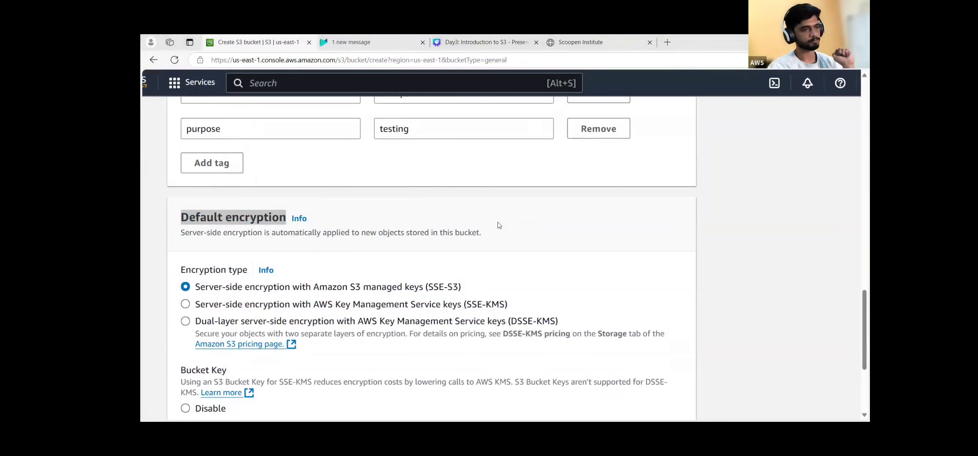
{"action": "scroll", "coordinate": [468, 379], "scroll_direction": "down", "scroll_amount": 1}
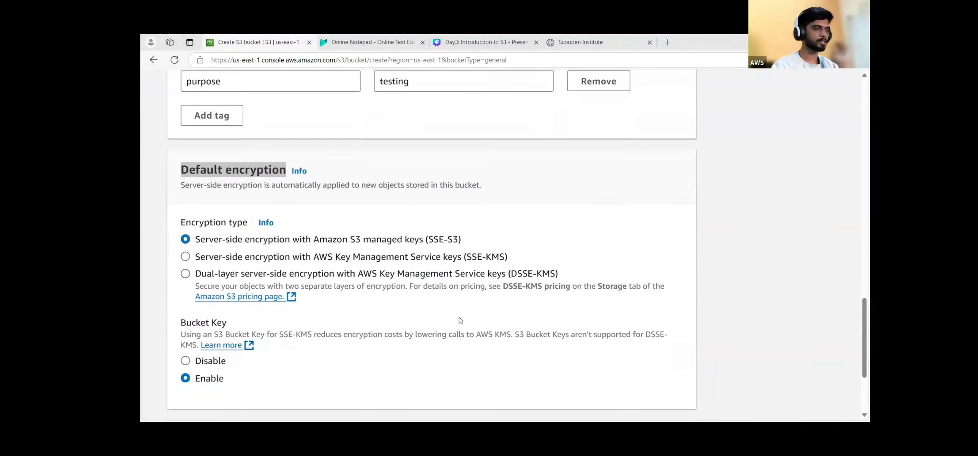
{"action": "scroll", "coordinate": [502, 332], "scroll_direction": "up", "scroll_amount": 2}
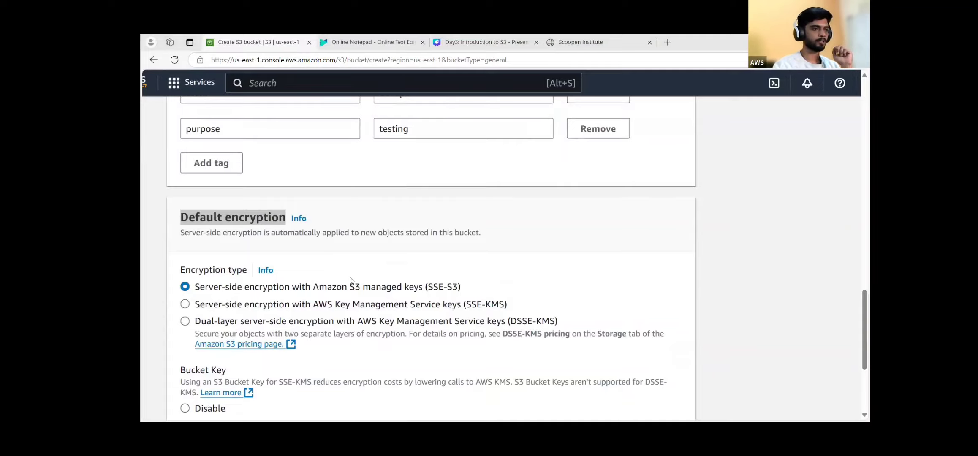
Review the default encryption settings, keeping SSE-S3 and the enabled Bucket Key, and create the bucket.
{"action": "scroll", "coordinate": [457, 302], "scroll_direction": "up", "scroll_amount": 5}
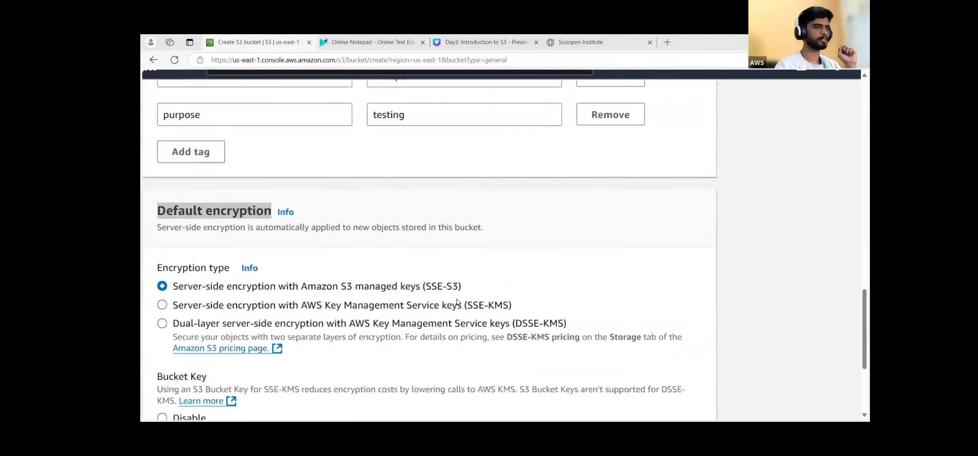
{"action": "left_click_drag", "start_coordinate": [460, 288], "coordinate": [321, 294]}
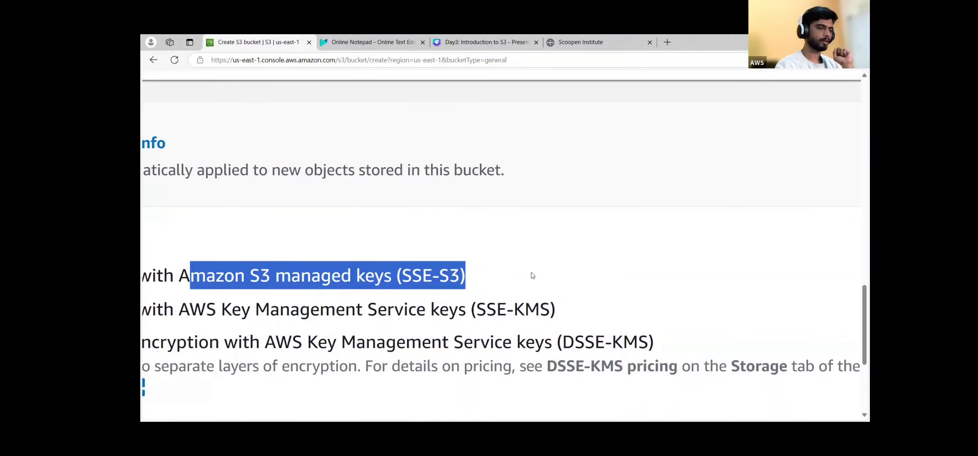
{"action": "scroll", "coordinate": [531, 275], "scroll_direction": "down", "scroll_amount": 5}
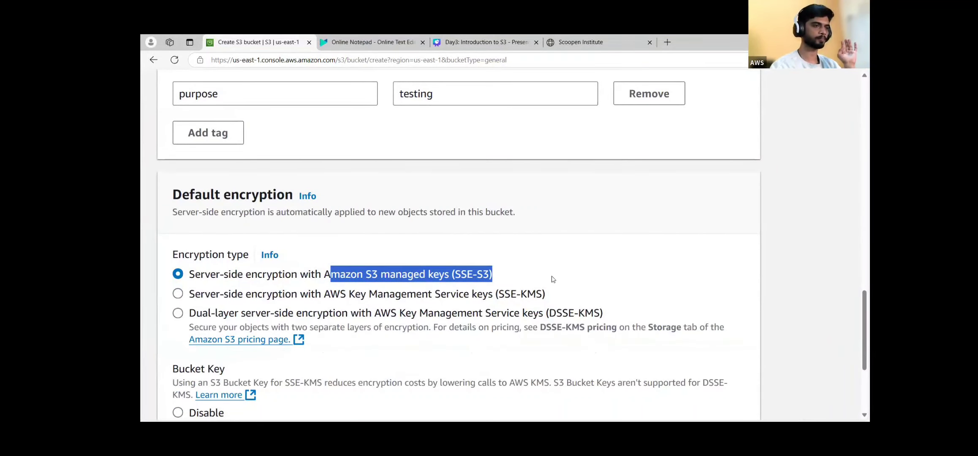
{"action": "triple_click", "coordinate": [424, 274]}
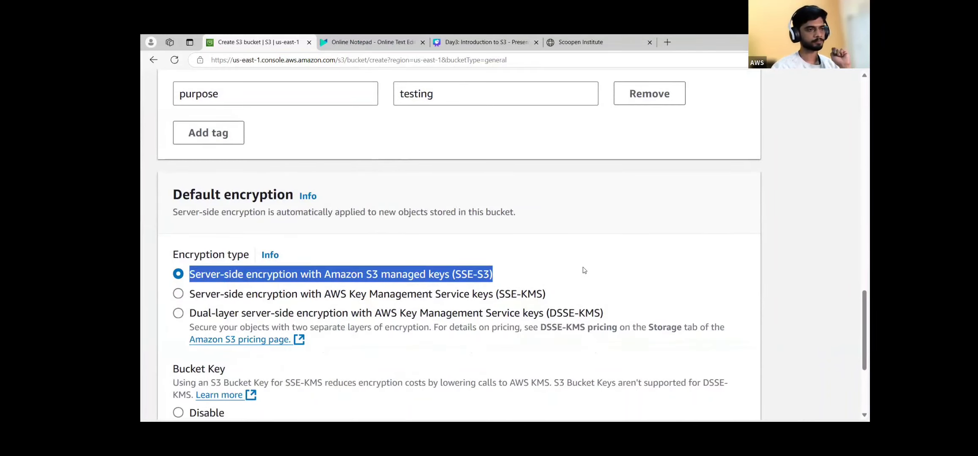
{"action": "scroll", "coordinate": [584, 270], "scroll_direction": "down", "scroll_amount": 1}
{"action": "scroll", "coordinate": [584, 270], "scroll_direction": "down", "scroll_amount": 2}
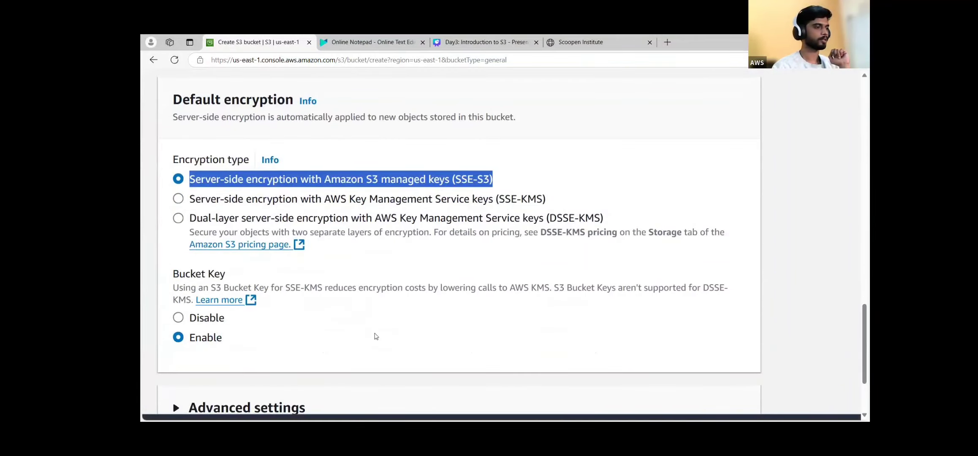
{"action": "scroll", "coordinate": [845, 382], "scroll_direction": "down", "scroll_amount": 4}
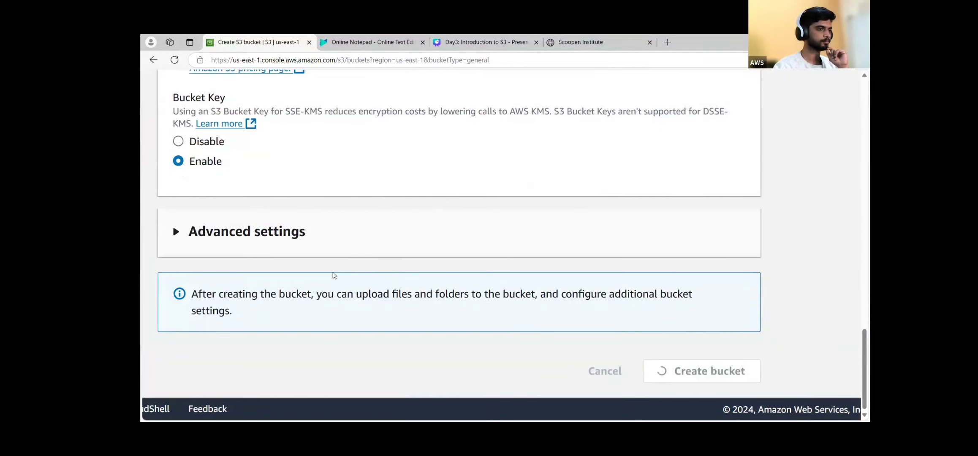
Check the scoopen-bootcamp bucket's entry and region in the general purpose buckets list, and open its object list.
{"action": "triple_click", "coordinate": [346, 366]}
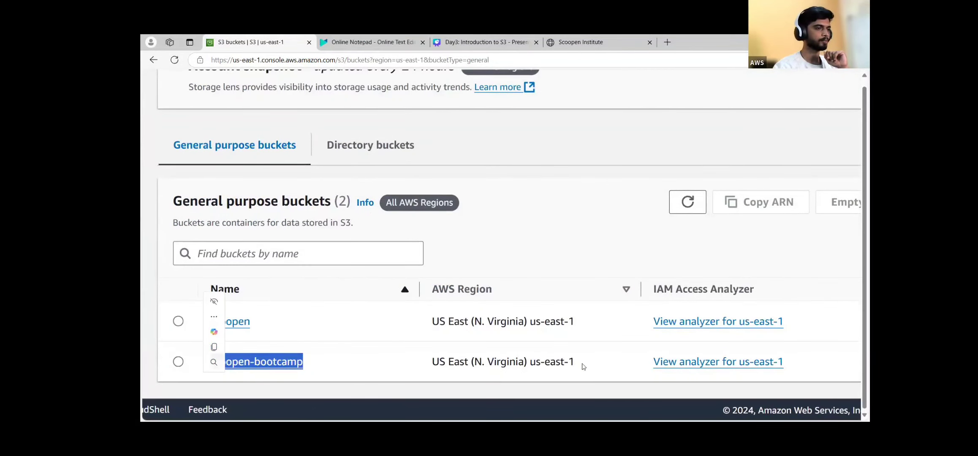
{"action": "left_click_drag", "start_coordinate": [572, 362], "coordinate": [422, 372]}
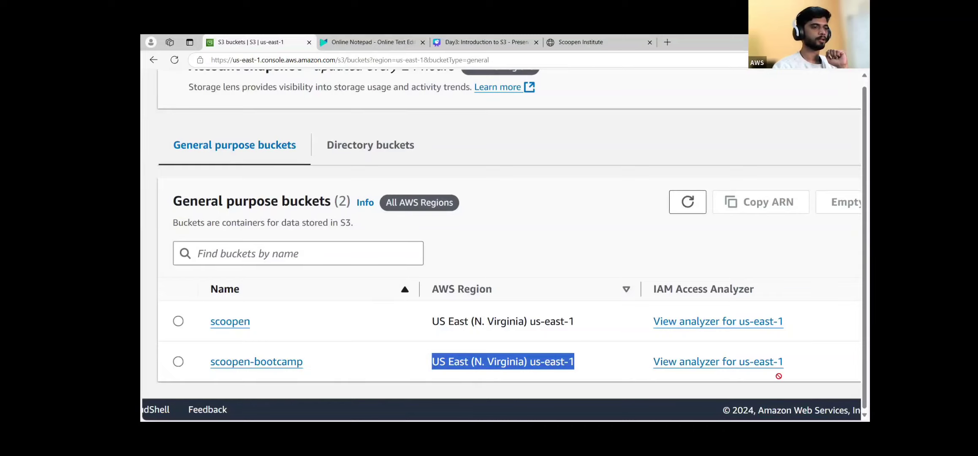
{"action": "left_click", "coordinate": [786, 128]}
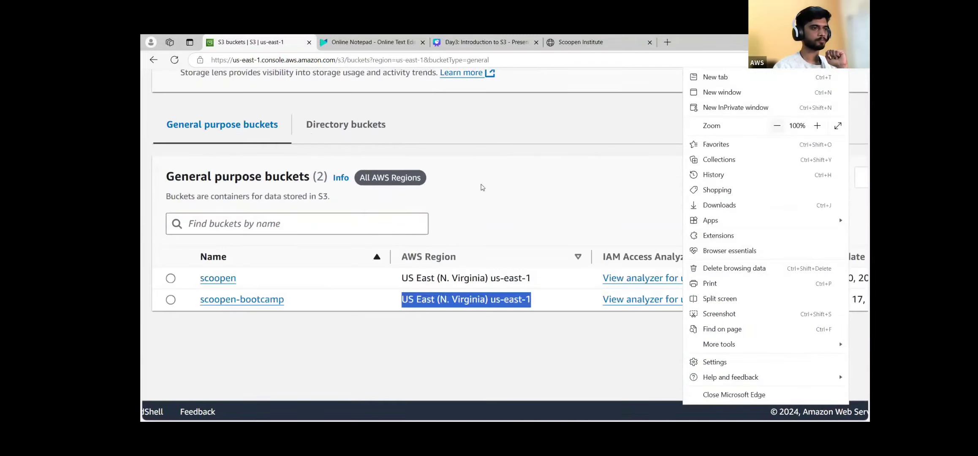
{"action": "left_click", "coordinate": [577, 359]}
{"action": "left_click", "coordinate": [270, 303]}
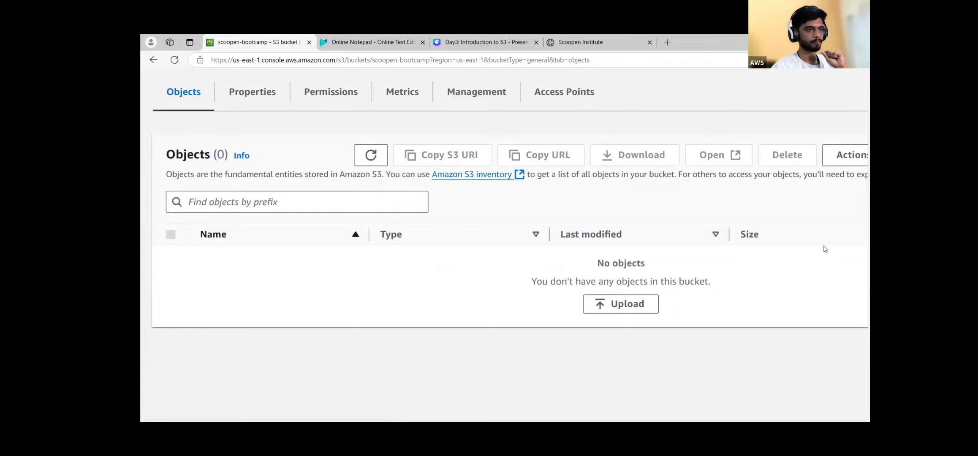
{"action": "left_click_drag", "start_coordinate": [530, 282], "coordinate": [756, 296]}
{"action": "left_click", "coordinate": [760, 312]}
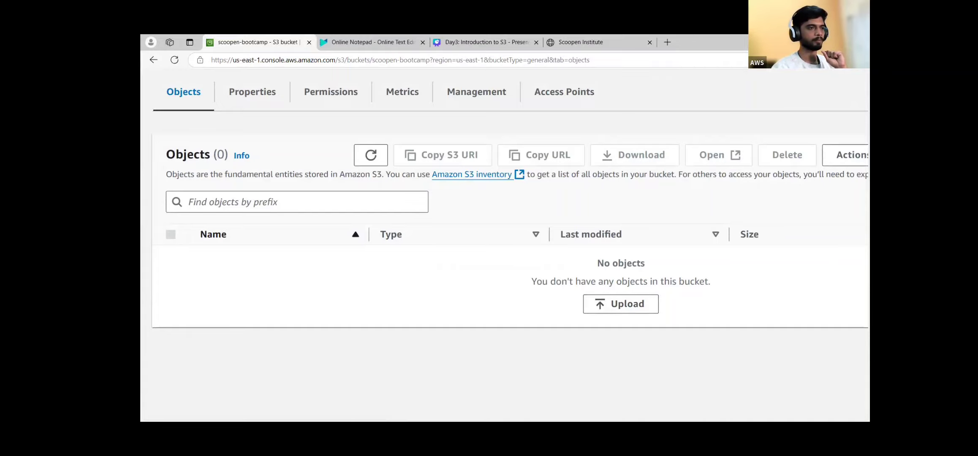
{"action": "left_click", "coordinate": [842, 60]}
{"action": "left_click", "coordinate": [775, 128]}
{"action": "left_click", "coordinate": [565, 208]}
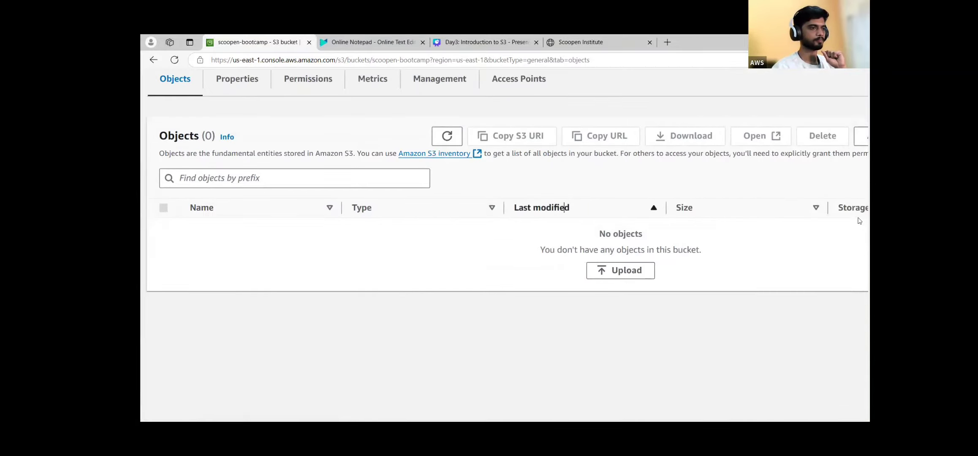
Start an upload to scoopen-bootcamp and add the file alter table.txt from the DATA (D:) drive.
{"action": "left_click", "coordinate": [643, 270]}
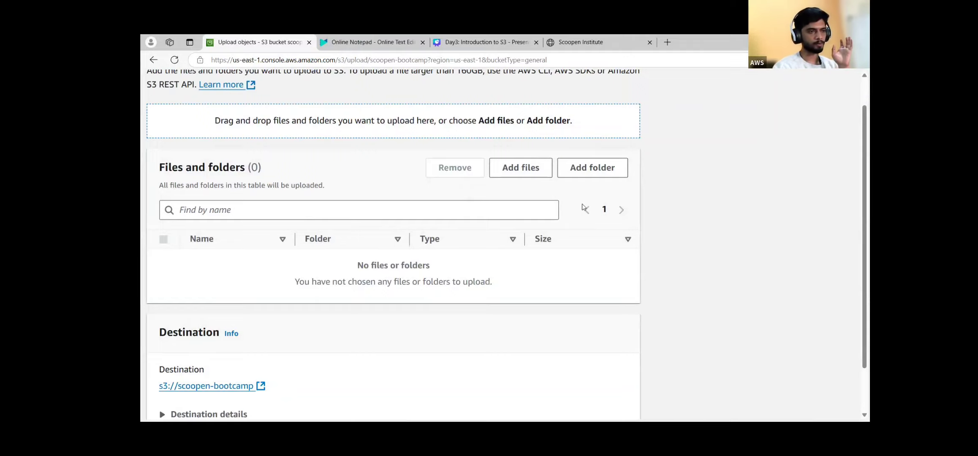
{"action": "left_click", "coordinate": [520, 167]}
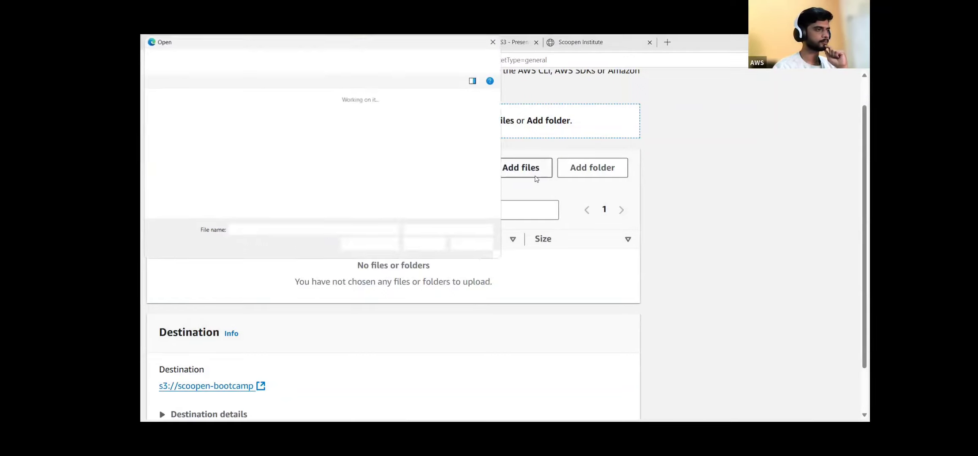
{"action": "left_click_drag", "start_coordinate": [214, 141], "coordinate": [215, 159]}
{"action": "left_click", "coordinate": [182, 187]}
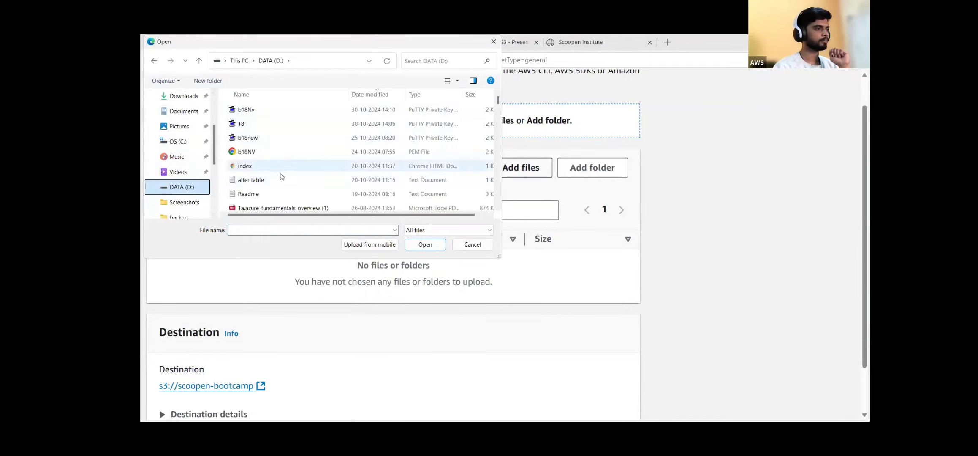
{"action": "left_click", "coordinate": [276, 171]}
{"action": "double_click", "coordinate": [277, 184]}
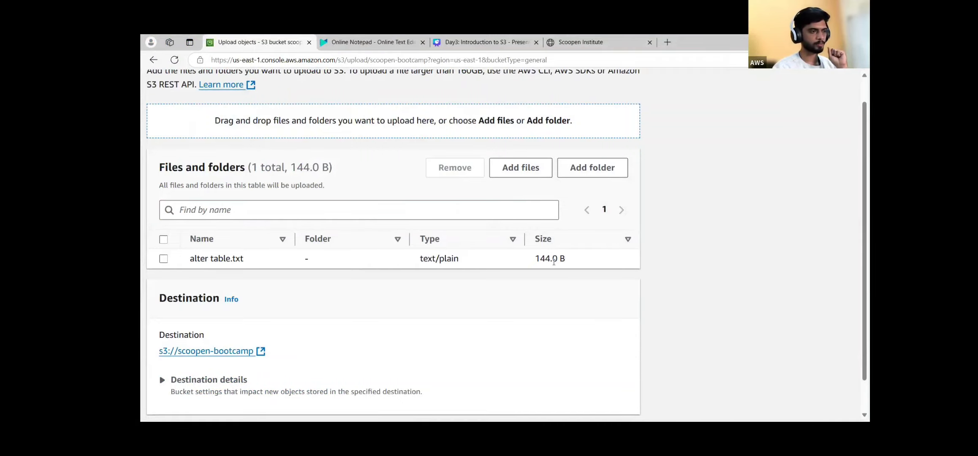
Upload alter table.txt to the bucket and close the upload status page.
{"action": "scroll", "coordinate": [553, 263], "scroll_direction": "down", "scroll_amount": 2}
{"action": "scroll", "coordinate": [554, 263], "scroll_direction": "down", "scroll_amount": 1}
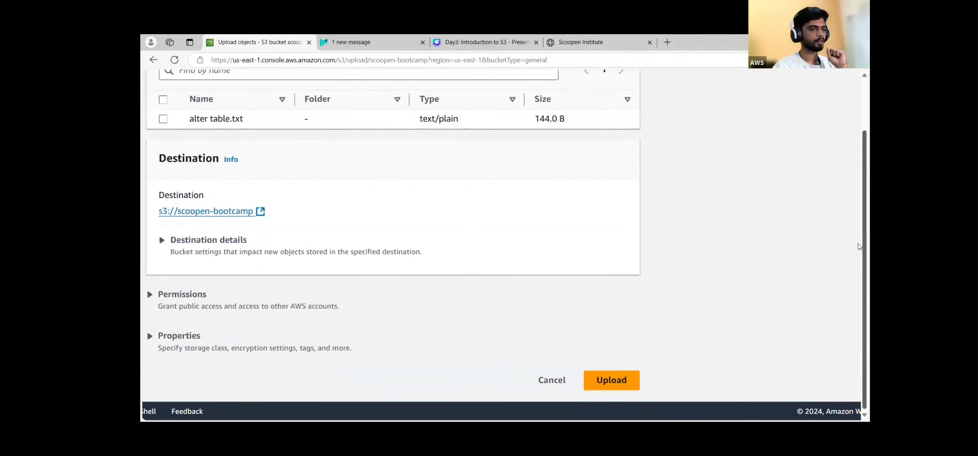
{"action": "left_click", "coordinate": [627, 387]}
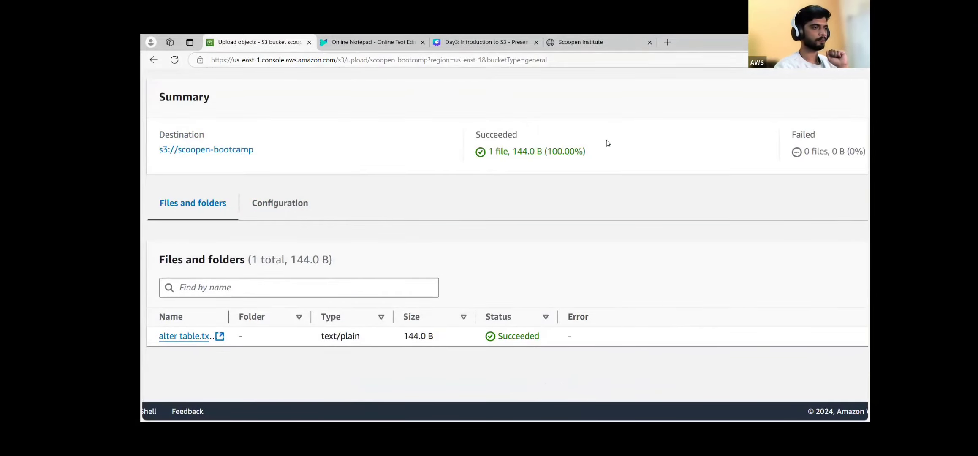
{"action": "scroll", "coordinate": [607, 142], "scroll_direction": "down", "scroll_amount": 3}
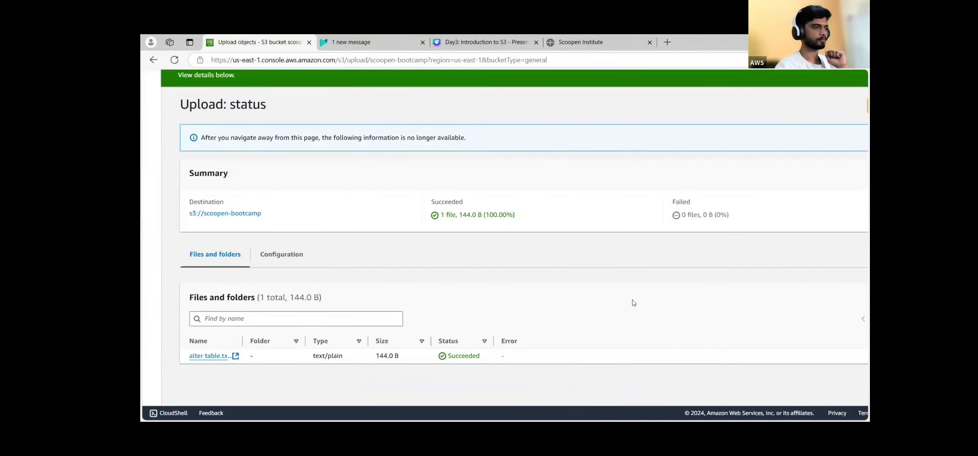
{"action": "scroll", "coordinate": [633, 301], "scroll_direction": "down", "scroll_amount": 1}
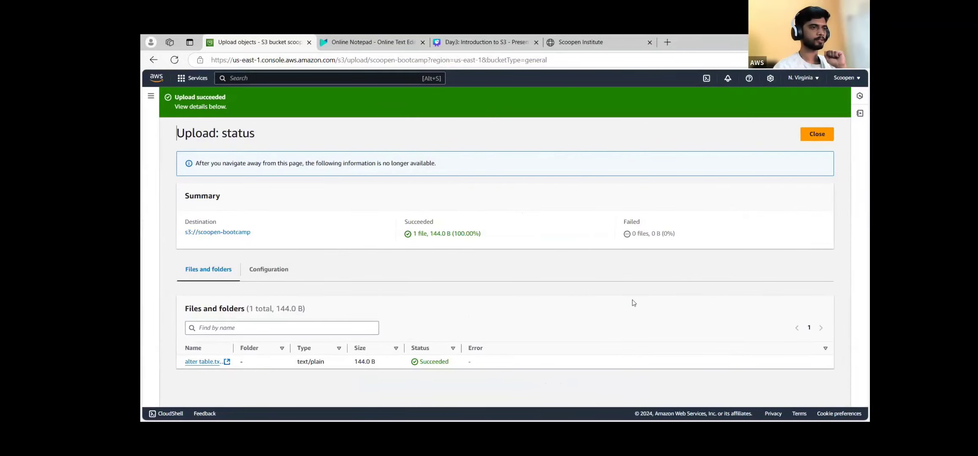
{"action": "left_click", "coordinate": [823, 133]}
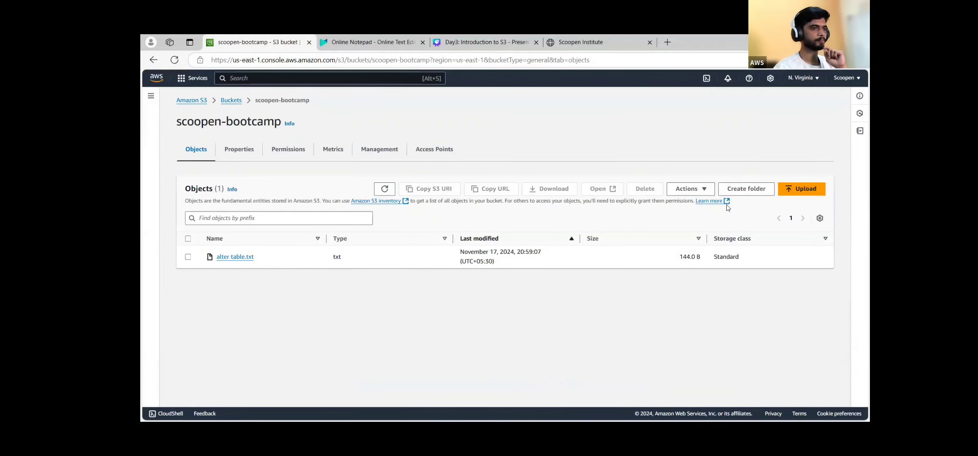
Open the details of alter table.txt and copy its object URL.
{"action": "scroll", "coordinate": [499, 316], "scroll_direction": "up", "scroll_amount": 1}
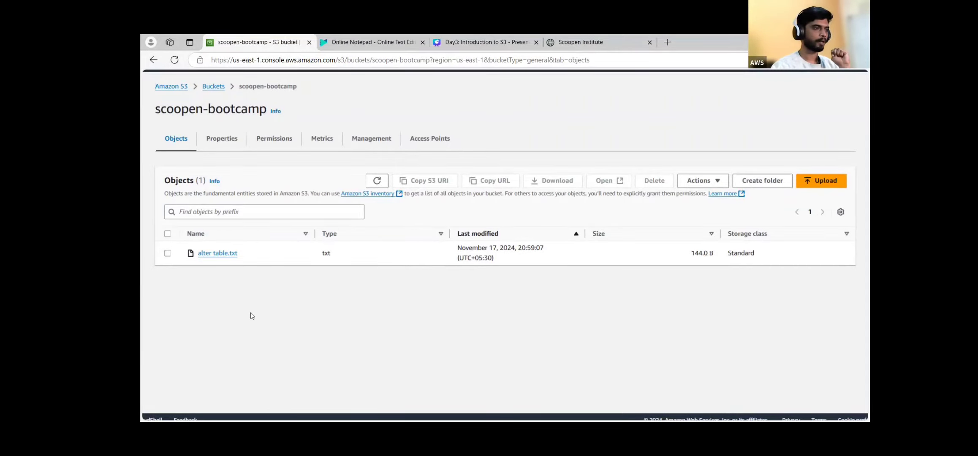
{"action": "left_click", "coordinate": [212, 255]}
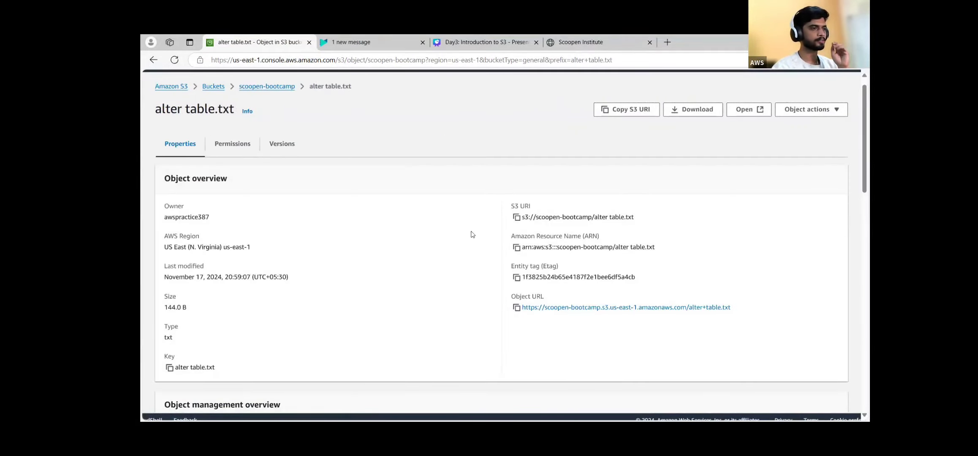
{"action": "left_click", "coordinate": [517, 308]}
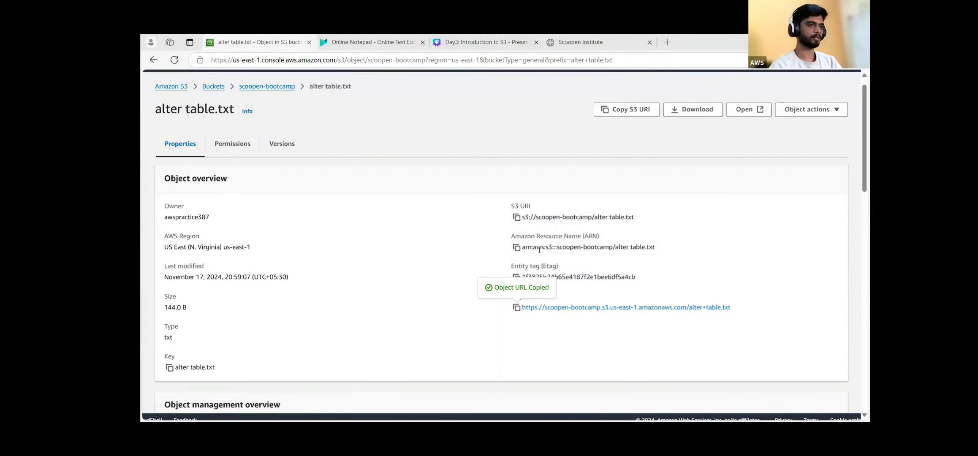
Return to the scoopen-bootcamp bucket and examine the Block public access settings in its permissions.
{"action": "left_click", "coordinate": [253, 88]}
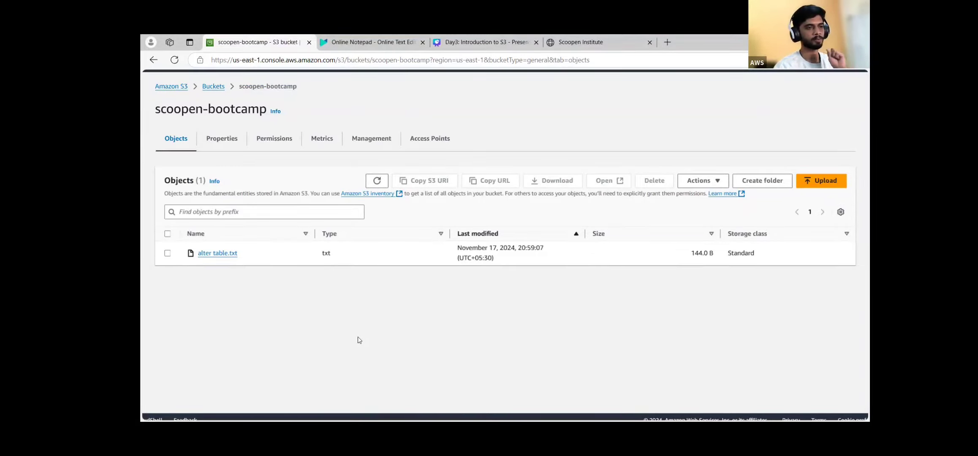
{"action": "left_click", "coordinate": [274, 140]}
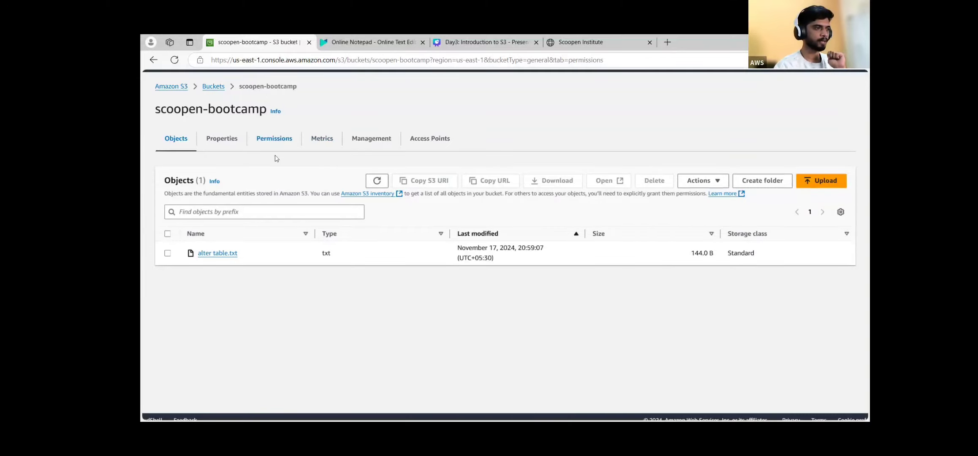
{"action": "scroll", "coordinate": [193, 299], "scroll_direction": "down", "scroll_amount": 1}
{"action": "scroll", "coordinate": [191, 300], "scroll_direction": "up", "scroll_amount": 5}
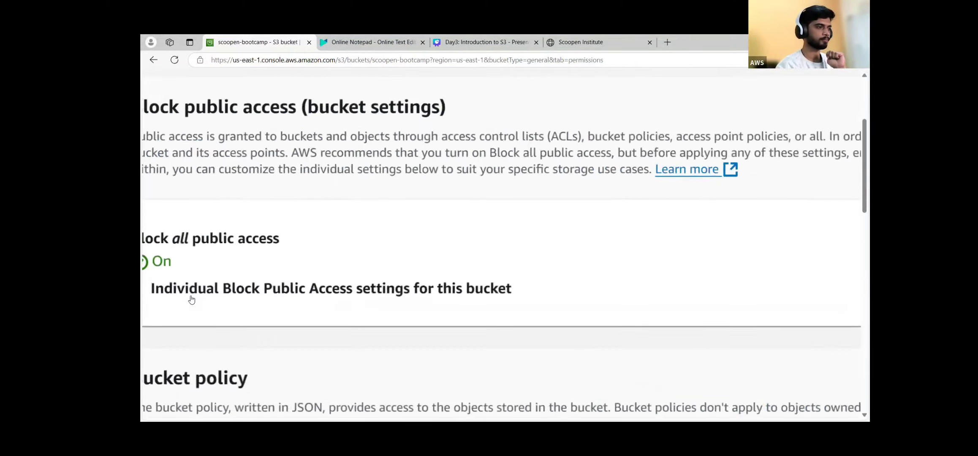
{"action": "scroll", "coordinate": [192, 300], "scroll_direction": "up", "scroll_amount": 1}
{"action": "scroll", "coordinate": [192, 295], "scroll_direction": "left", "scroll_amount": 2}
{"action": "left_click_drag", "start_coordinate": [193, 258], "coordinate": [273, 301]}
{"action": "scroll", "coordinate": [273, 301], "scroll_direction": "down", "scroll_amount": 4}
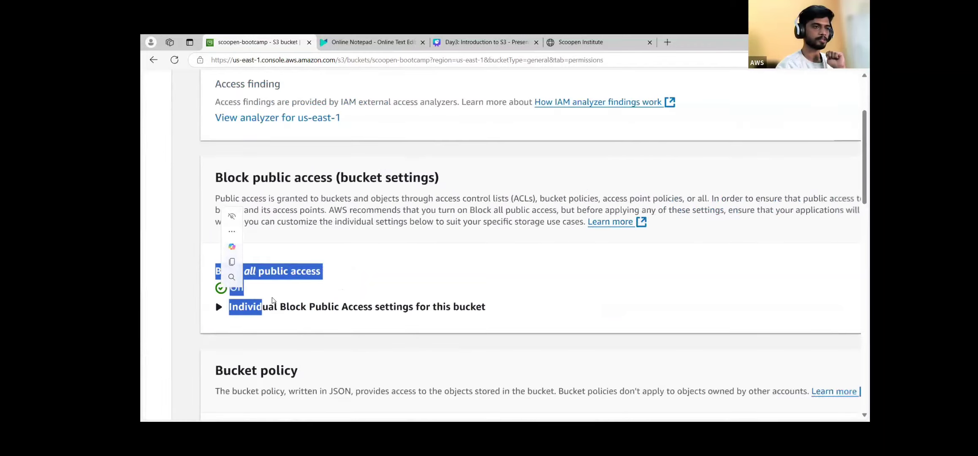
{"action": "scroll", "coordinate": [274, 301], "scroll_direction": "down", "scroll_amount": 3}
{"action": "scroll", "coordinate": [274, 301], "scroll_direction": "down", "scroll_amount": 2}
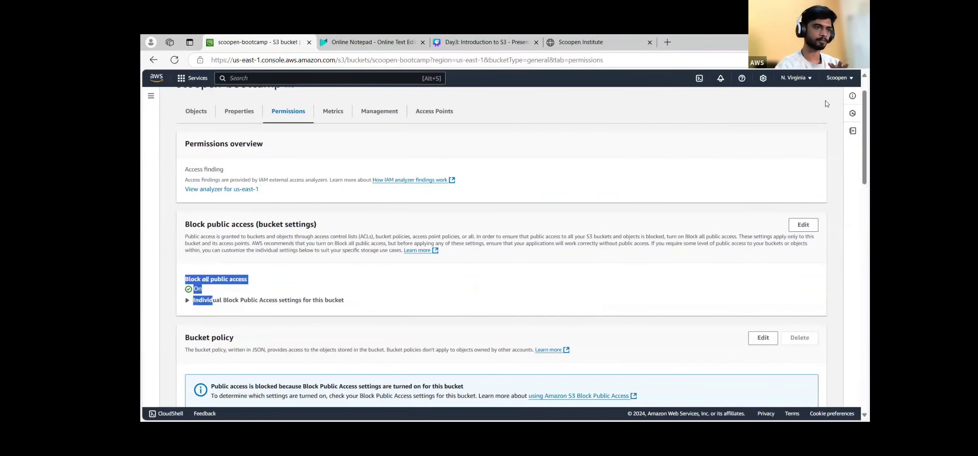
Turn off Block all public access for the bucket and save it, entering confirm in the confirmation field.
{"action": "left_click", "coordinate": [804, 225]}
{"action": "left_click", "coordinate": [188, 217]}
{"action": "left_click", "coordinate": [492, 375]}
{"action": "left_click", "coordinate": [425, 278]}
{"action": "type", "text": "confirm"}
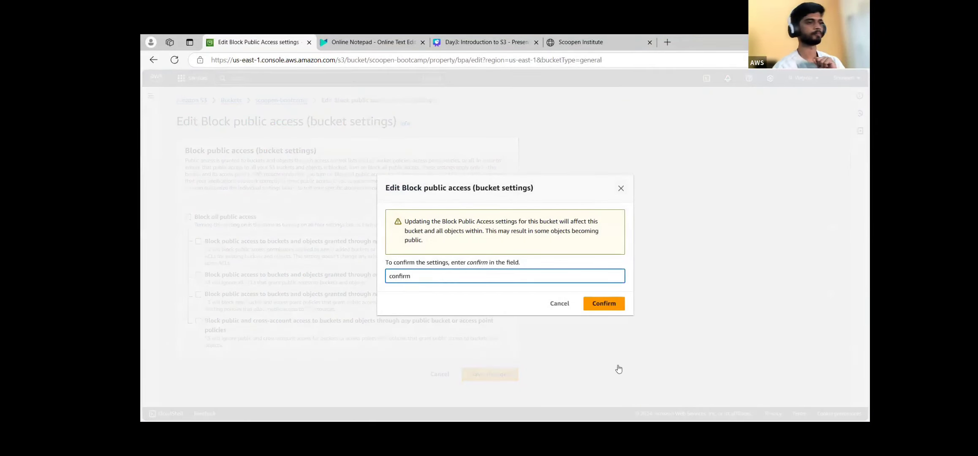
{"action": "left_click", "coordinate": [604, 303]}
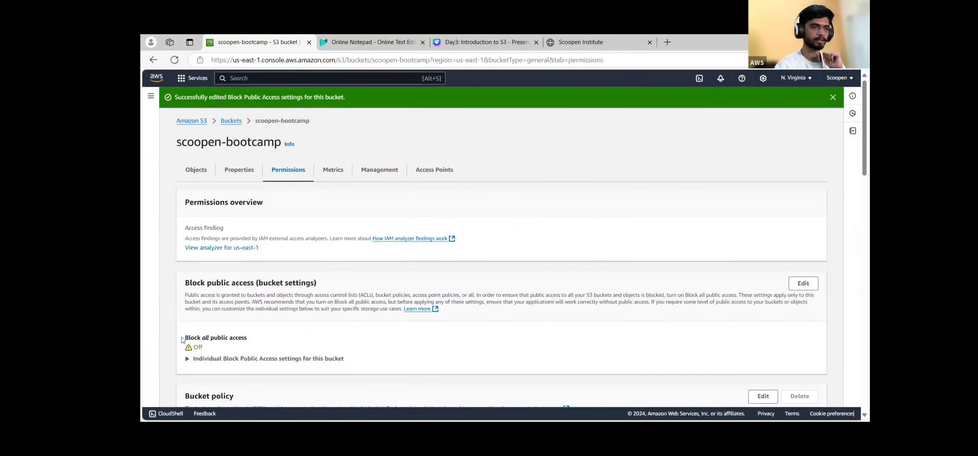
Set the bucket's Object Ownership to ACLs enabled with Bucket owner preferred, acknowledge that ACLs will be restored, and save.
{"action": "scroll", "coordinate": [321, 318], "scroll_direction": "down", "scroll_amount": 8}
{"action": "left_click_drag", "start_coordinate": [186, 251], "coordinate": [252, 250]}
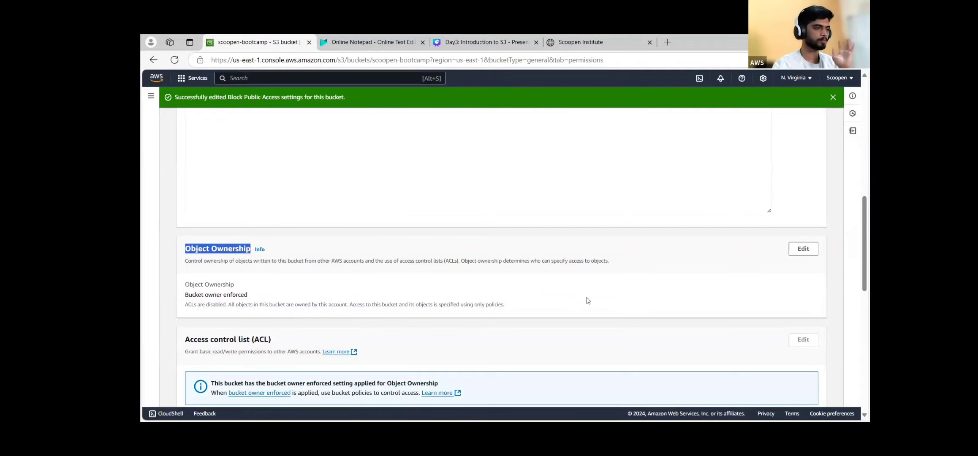
{"action": "left_click", "coordinate": [803, 249]}
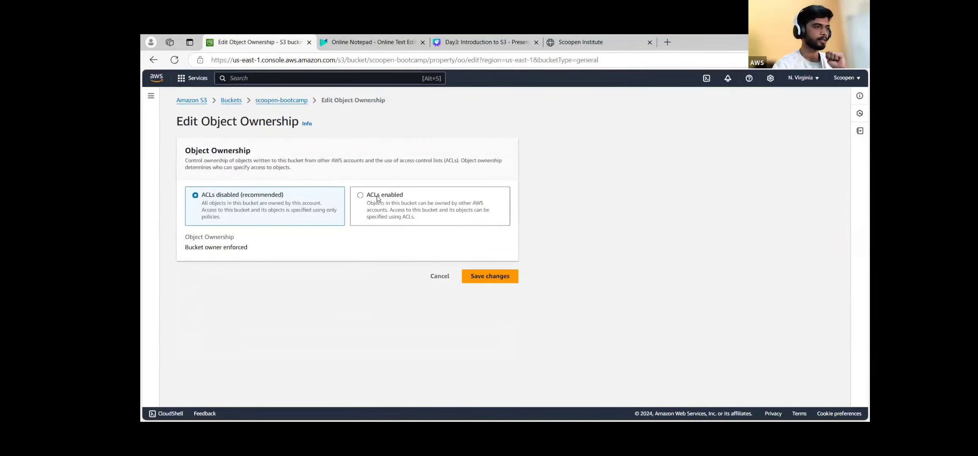
{"action": "left_click", "coordinate": [360, 197]}
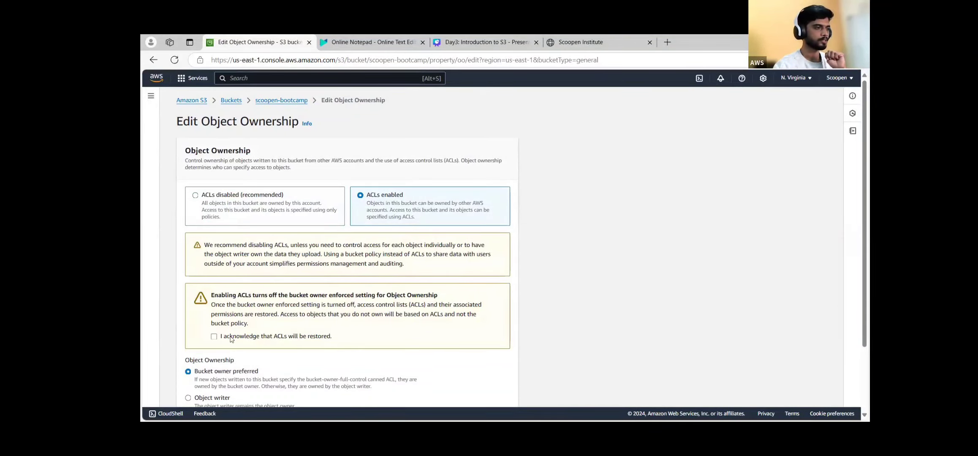
{"action": "scroll", "coordinate": [288, 339], "scroll_direction": "down", "scroll_amount": 2}
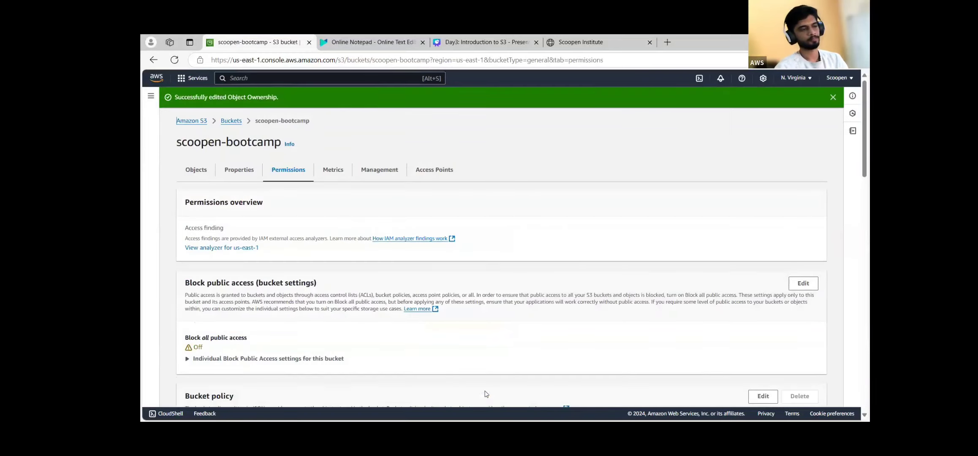
Open alter table.txt in the scoopen-bootcamp bucket and make it public using its ACL, closing the status page.
{"action": "left_click", "coordinate": [184, 174]}
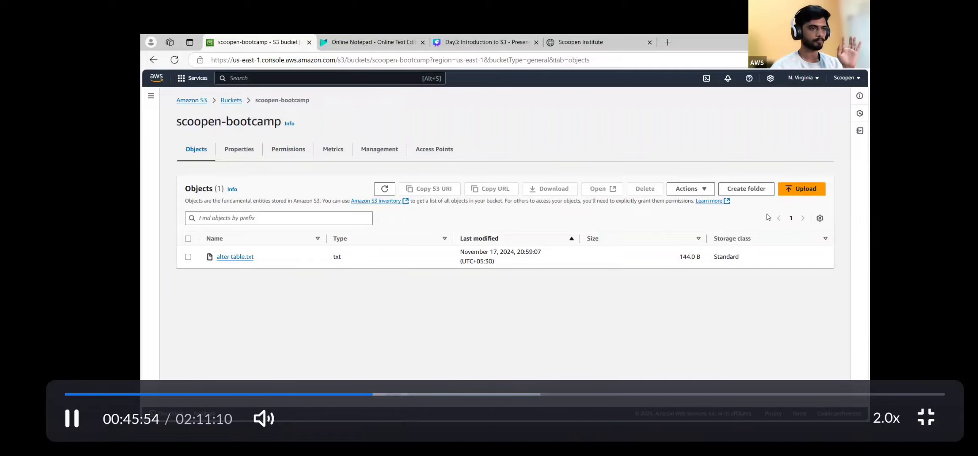
{"action": "left_click", "coordinate": [886, 418]}
{"action": "left_click", "coordinate": [885, 321]}
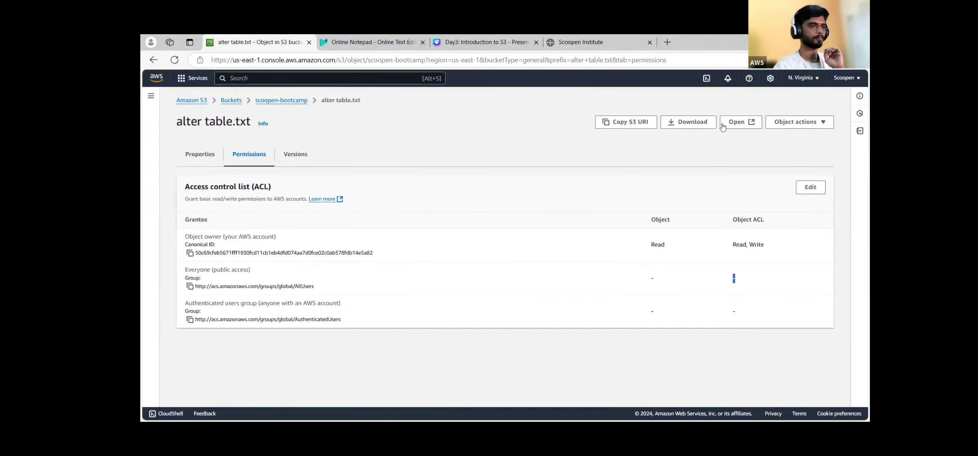
{"action": "left_click", "coordinate": [800, 121]}
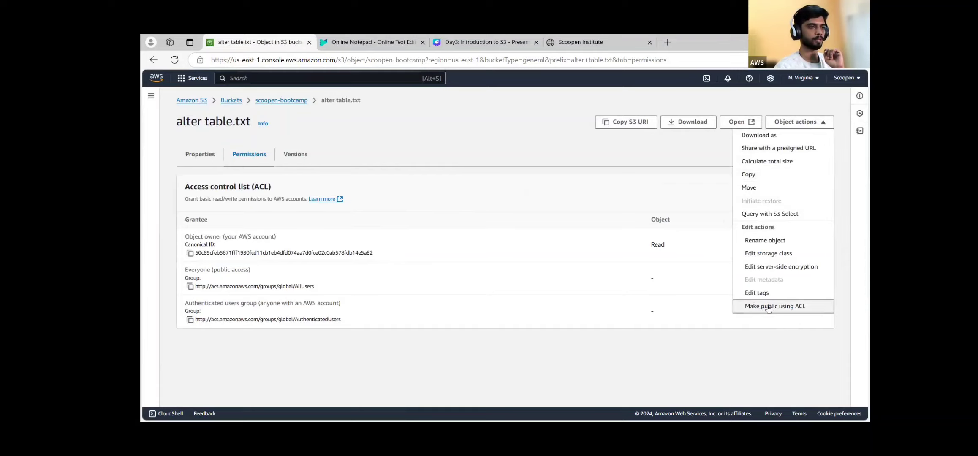
{"action": "left_click", "coordinate": [766, 307]}
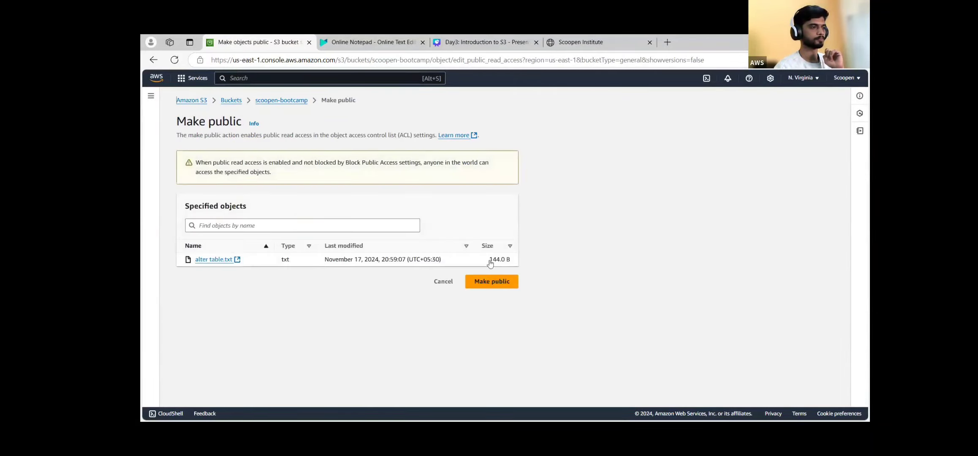
{"action": "left_click", "coordinate": [486, 288]}
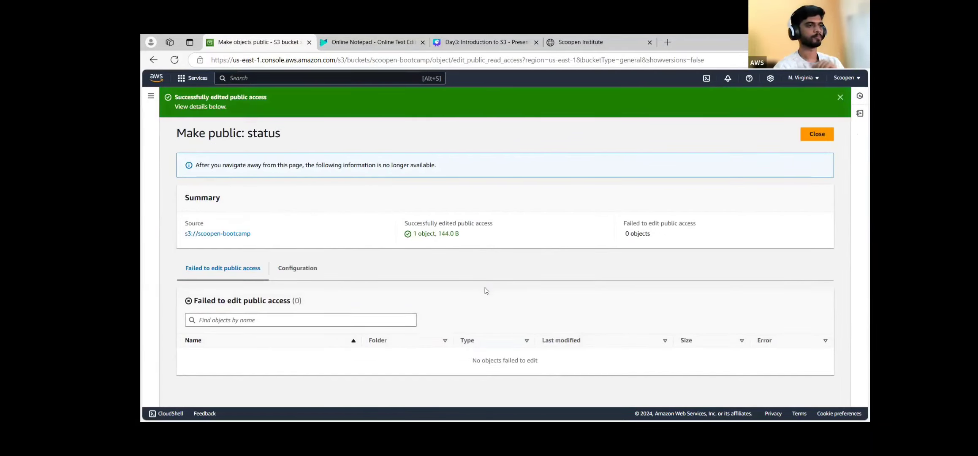
{"action": "left_click", "coordinate": [817, 134]}
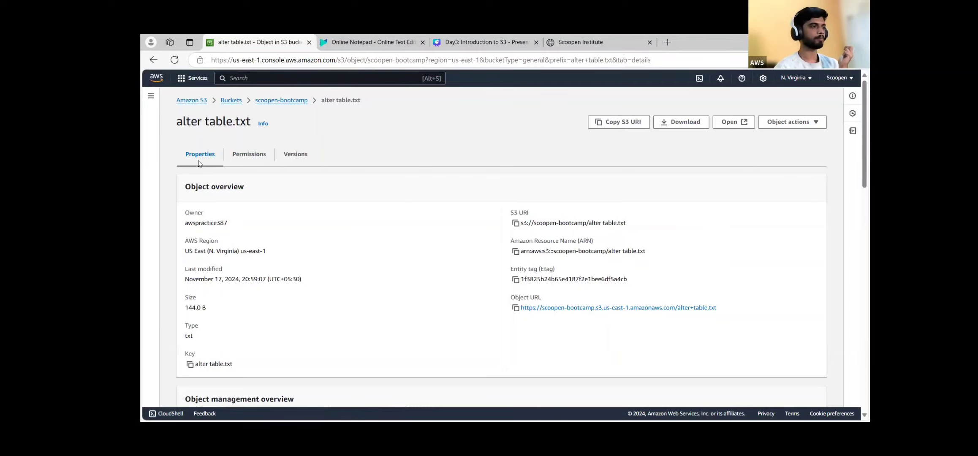
Examine the Everyone (public access) grant in the access control list of alter table.txt and return to its properties.
{"action": "left_click", "coordinate": [254, 155]}
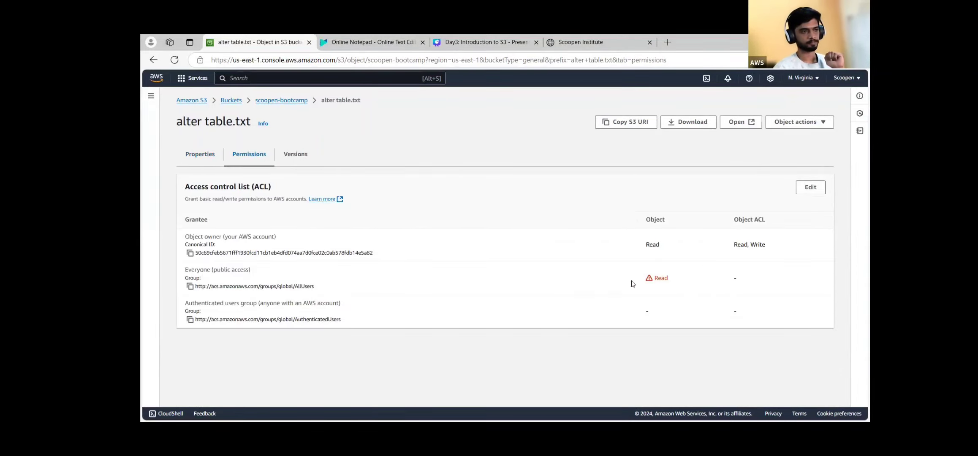
{"action": "left_click_drag", "start_coordinate": [685, 284], "coordinate": [607, 282]}
{"action": "left_click", "coordinate": [585, 351]}
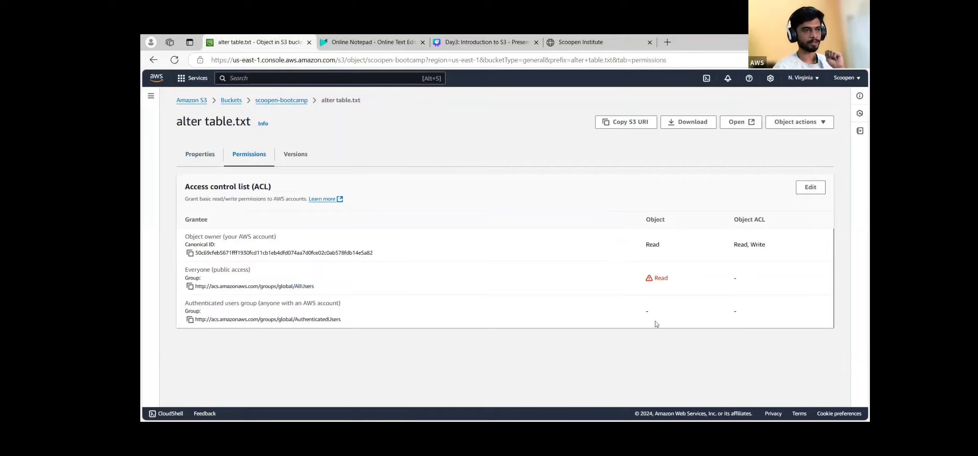
{"action": "scroll", "coordinate": [655, 324], "scroll_direction": "up", "scroll_amount": 3}
{"action": "scroll", "coordinate": [655, 324], "scroll_direction": "left", "scroll_amount": 1}
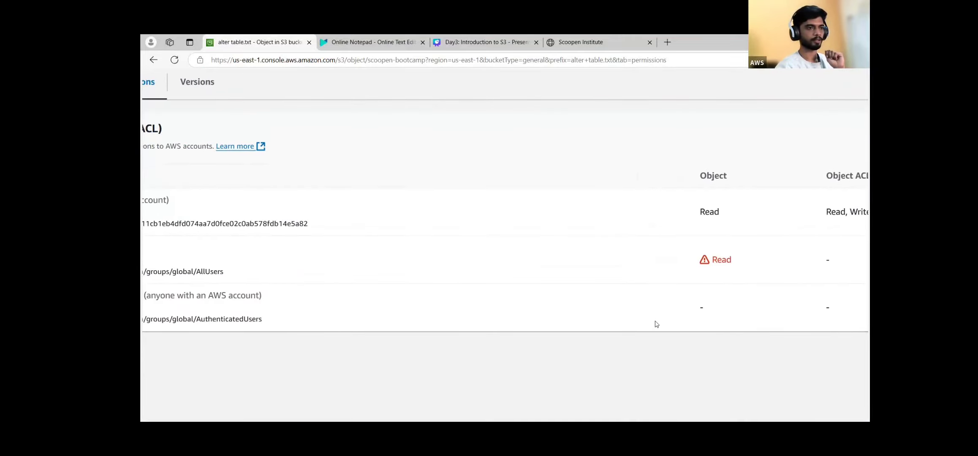
{"action": "scroll", "coordinate": [656, 324], "scroll_direction": "down", "scroll_amount": 3}
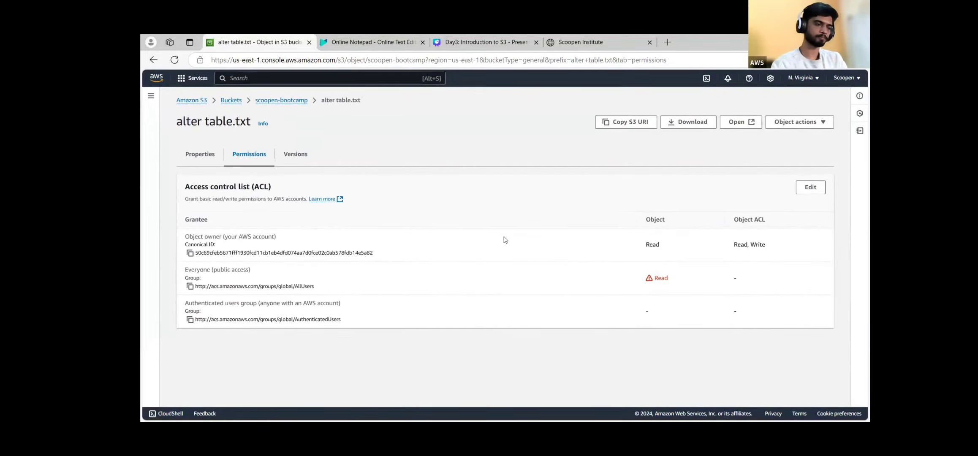
{"action": "left_click", "coordinate": [209, 155]}
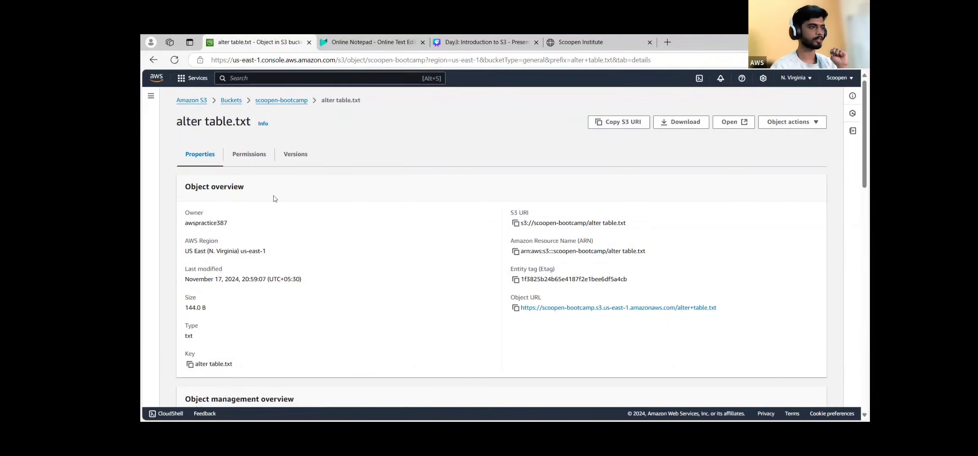
Go back through scoopen-bootcamp to the buckets list and switch the console region to Asia Pacific (Mumbai) ap-south-1.
{"action": "left_click", "coordinate": [282, 102]}
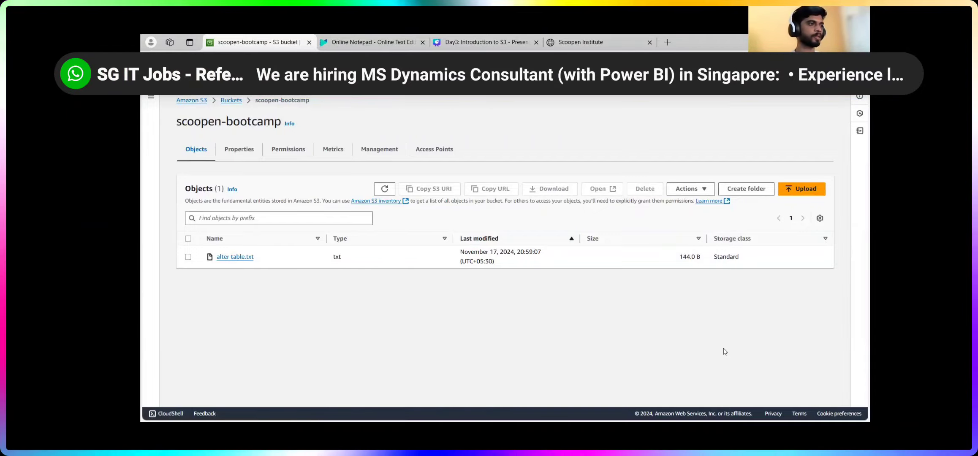
{"action": "left_click_drag", "start_coordinate": [176, 122], "coordinate": [274, 126]}
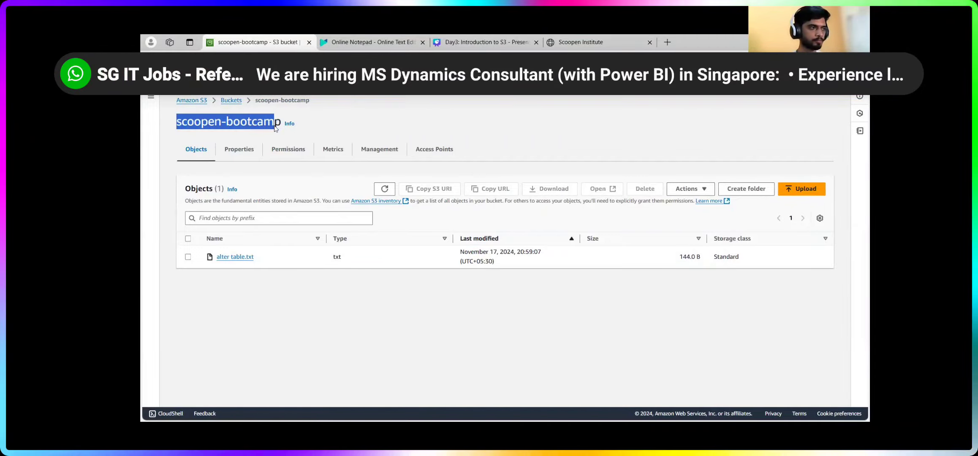
{"action": "left_click", "coordinate": [231, 100]}
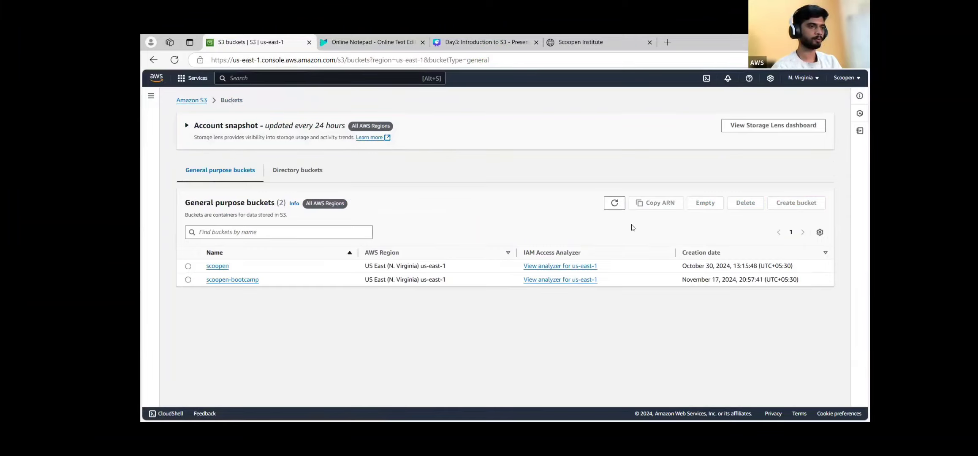
{"action": "left_click", "coordinate": [804, 78]}
{"action": "scroll", "coordinate": [724, 275], "scroll_direction": "down", "scroll_amount": 10}
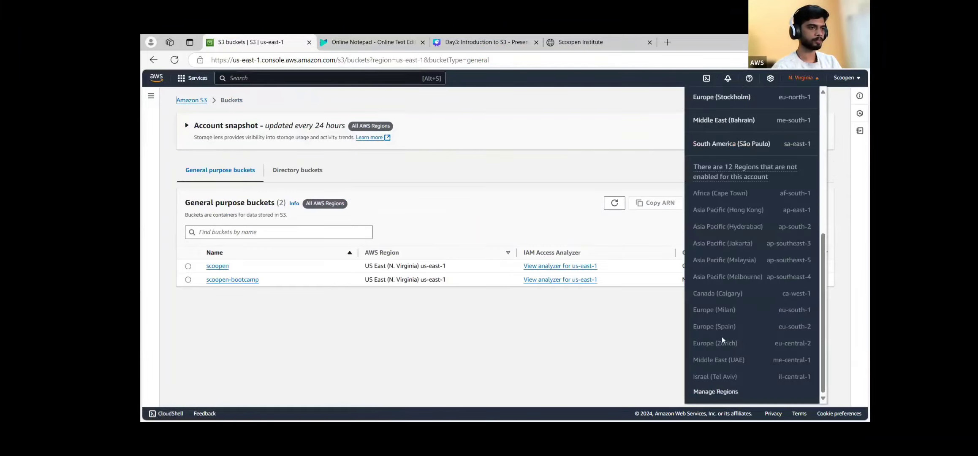
{"action": "scroll", "coordinate": [723, 338], "scroll_direction": "up", "scroll_amount": 10}
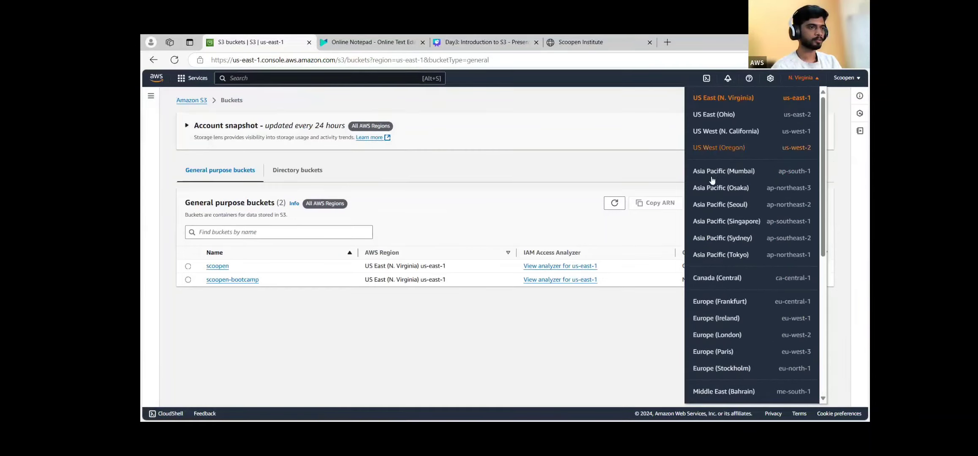
{"action": "left_click", "coordinate": [715, 173]}
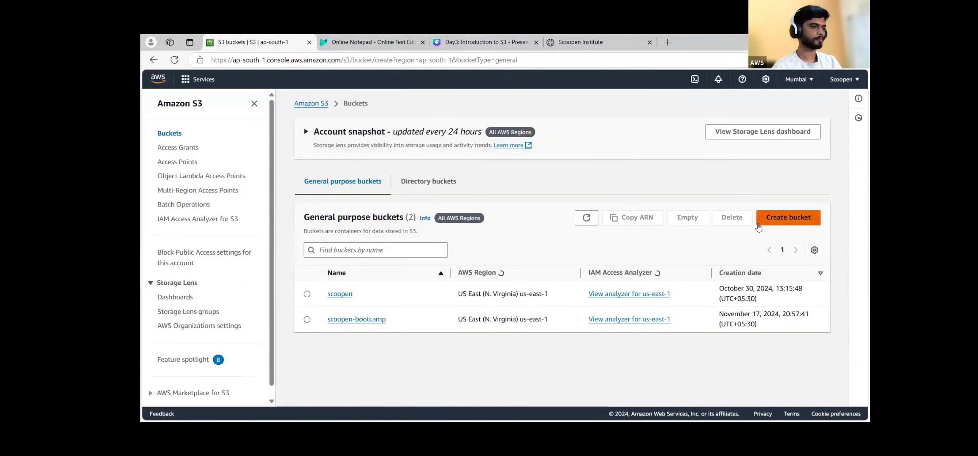
Open the bucket creation form, check its AWS Region, and return to the buckets list without creating a bucket.
{"action": "left_click", "coordinate": [776, 219]}
{"action": "left_click_drag", "start_coordinate": [189, 213], "coordinate": [323, 212]}
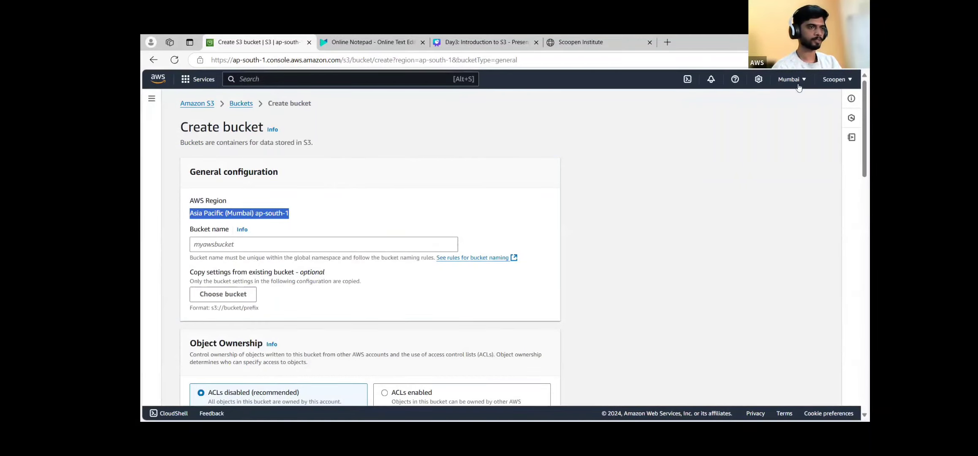
{"action": "left_click", "coordinate": [235, 104]}
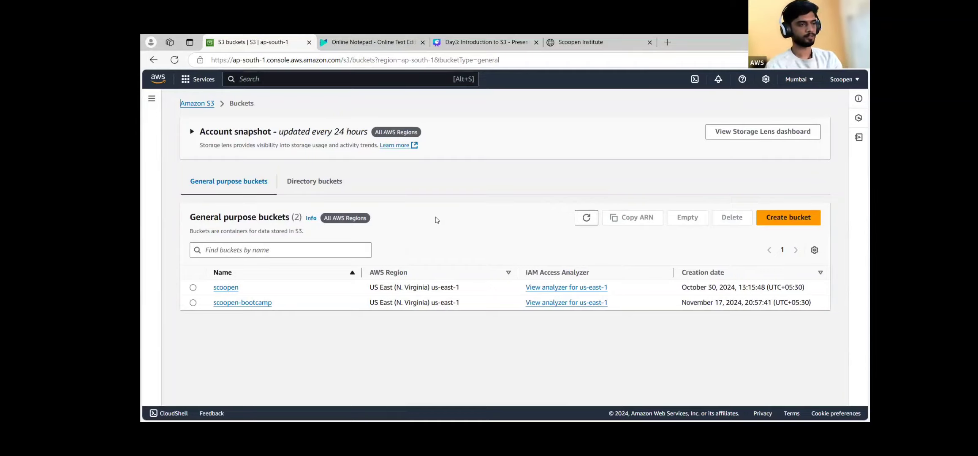
{"action": "left_click", "coordinate": [802, 85]}
{"action": "left_click", "coordinate": [803, 86]}
{"action": "left_click", "coordinate": [803, 86]}
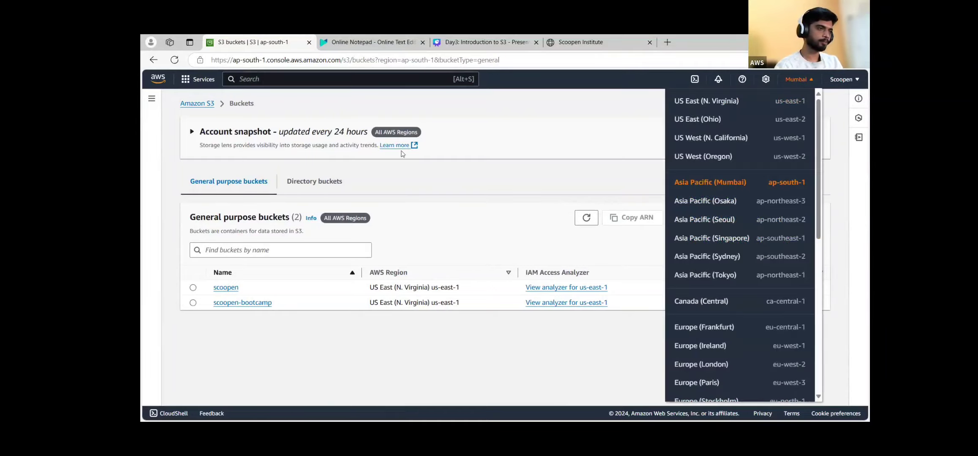
{"action": "left_click", "coordinate": [524, 178]}
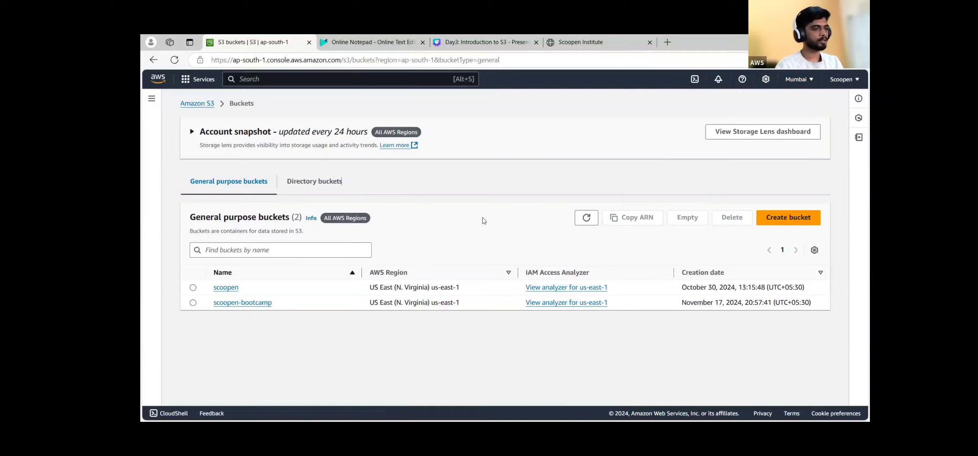
{"action": "left_click", "coordinate": [796, 84]}
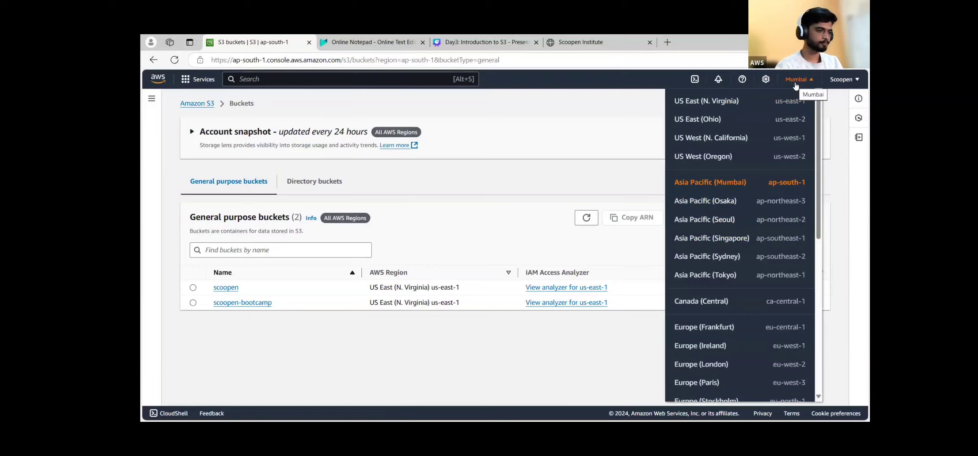
{"action": "left_click", "coordinate": [796, 84]}
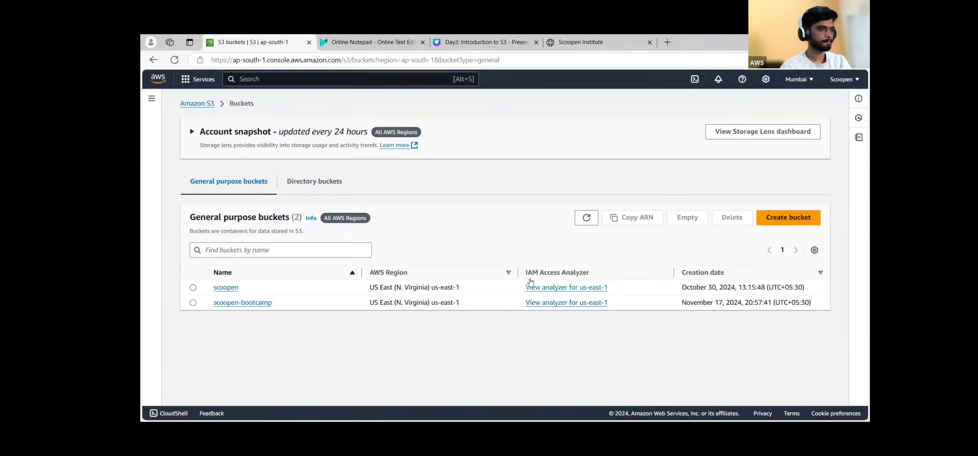
Open IAM Access Analyzer for S3 for us-east-1 from the scoopen bucket's entry and read its description.
{"action": "left_click_drag", "start_coordinate": [526, 273], "coordinate": [538, 273]}
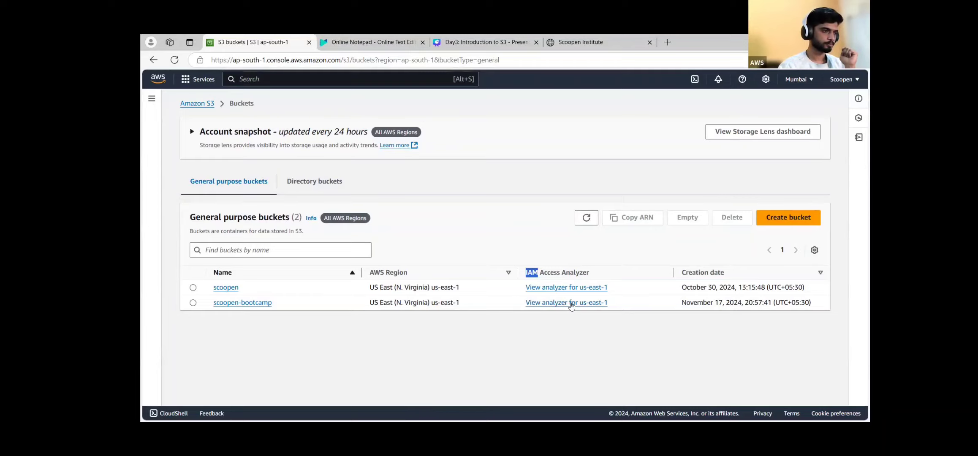
{"action": "left_click", "coordinate": [577, 287]}
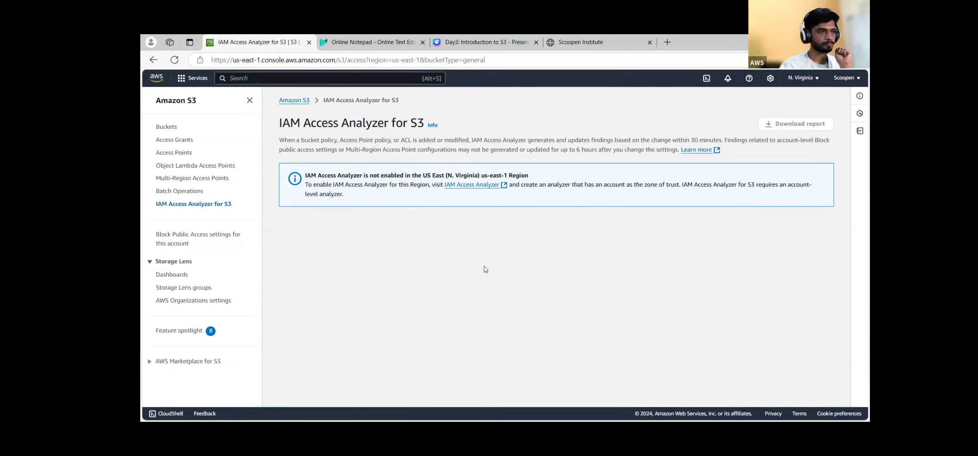
{"action": "left_click_drag", "start_coordinate": [492, 140], "coordinate": [529, 154]}
{"action": "left_click", "coordinate": [619, 157]}
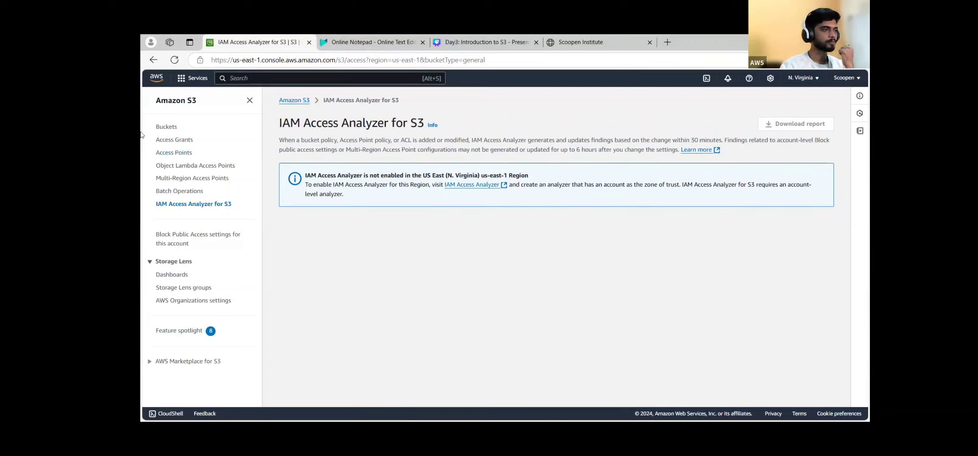
Return to the buckets list, open scoopen-bootcamp, and create a folder in it named with a person's first name.
{"action": "left_click", "coordinate": [166, 128]}
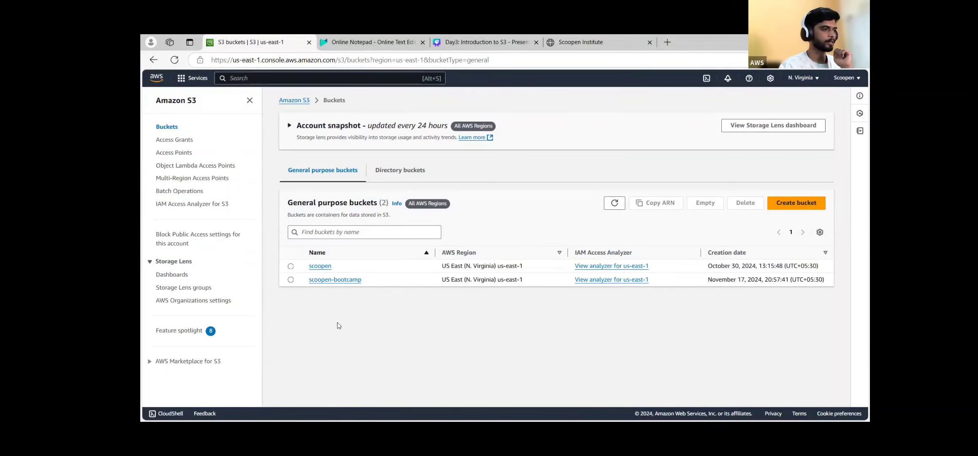
{"action": "left_click", "coordinate": [334, 280]}
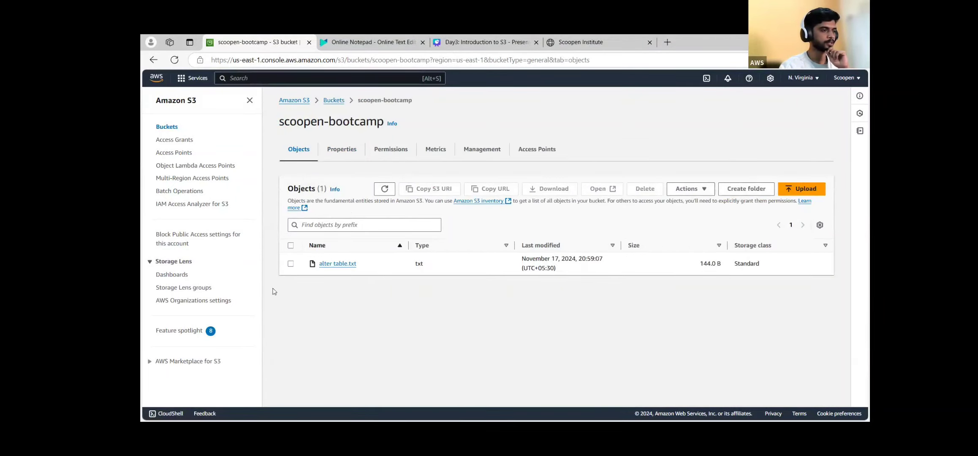
{"action": "left_click", "coordinate": [739, 192]}
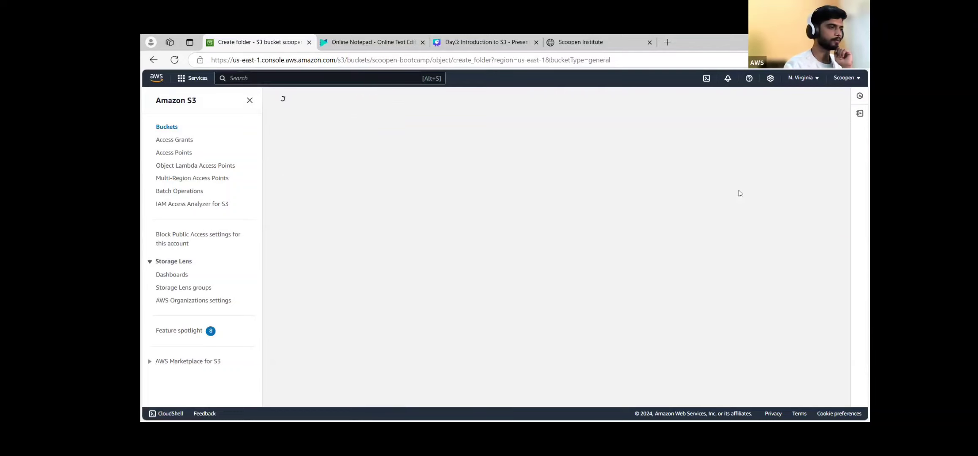
{"action": "type", "text": "deepa"}
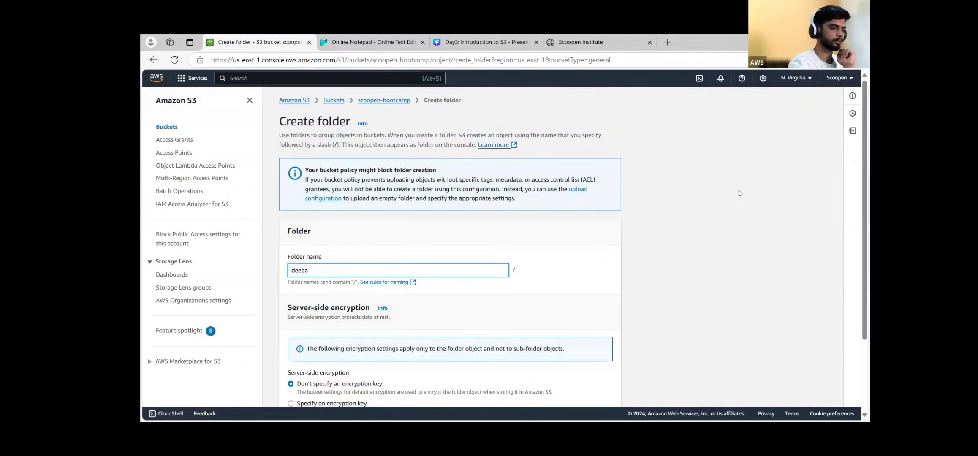
{"action": "type", "text": "k"}
{"action": "scroll", "coordinate": [726, 198], "scroll_direction": "down", "scroll_amount": 2}
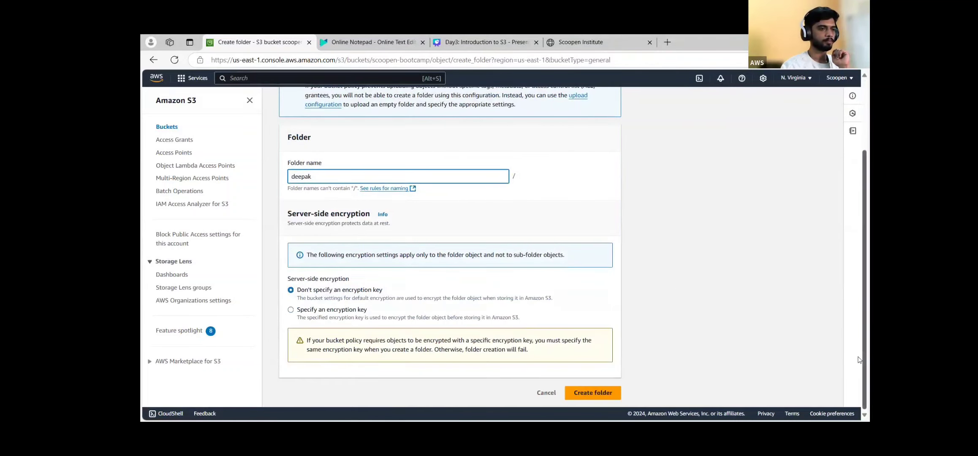
{"action": "left_click", "coordinate": [602, 394]}
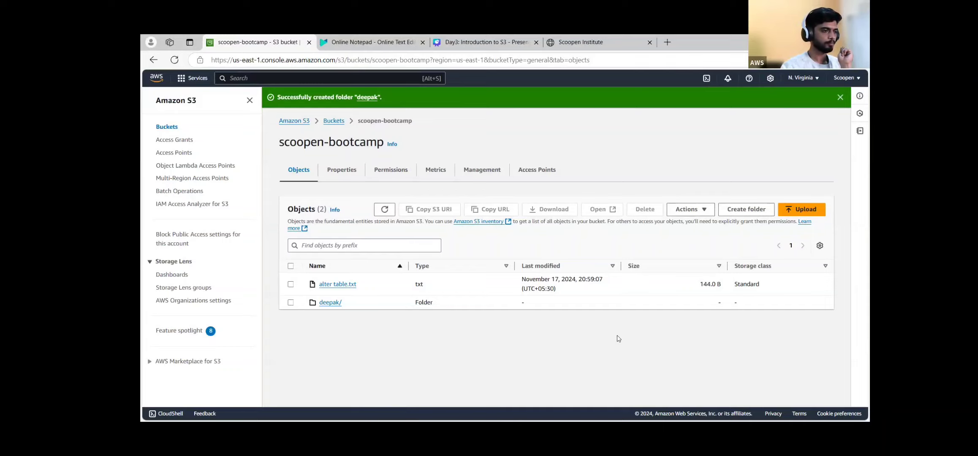
Go to the buckets list, reopen scoopen-bootcamp, and review the alter table.txt entry among its objects.
{"action": "left_click", "coordinate": [340, 123]}
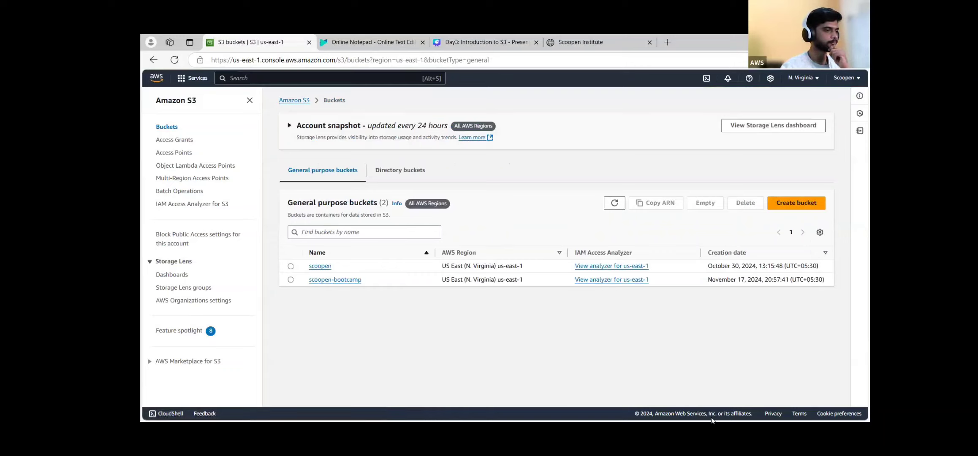
{"action": "left_click", "coordinate": [328, 282]}
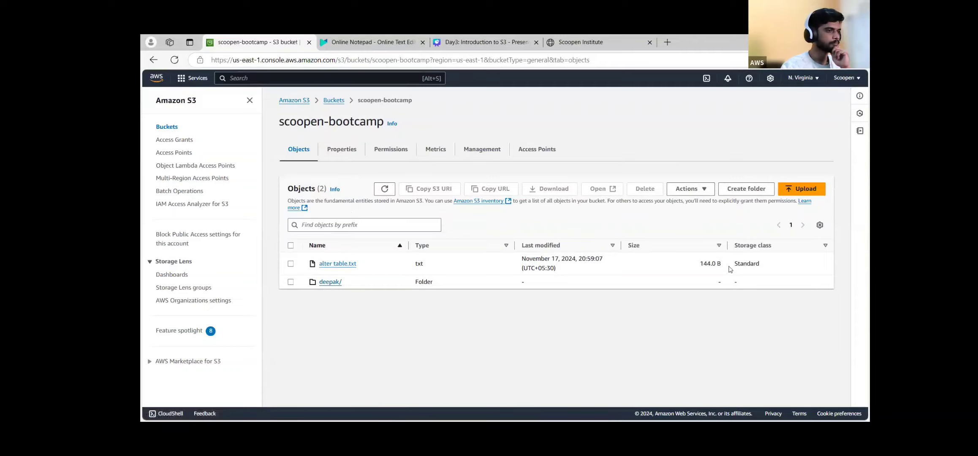
{"action": "left_click_drag", "start_coordinate": [730, 267], "coordinate": [312, 267]}
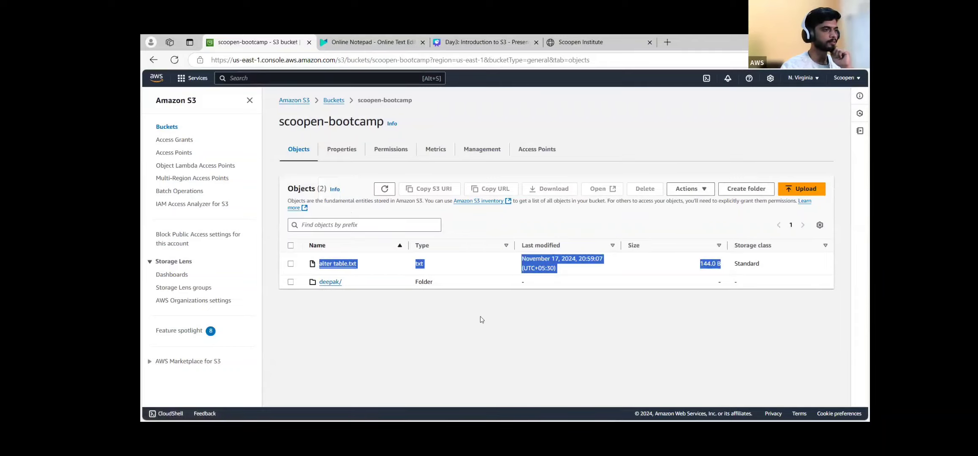
Search the AWS console for "quotas" and close the results without opening any of them.
{"action": "left_click", "coordinate": [488, 327]}
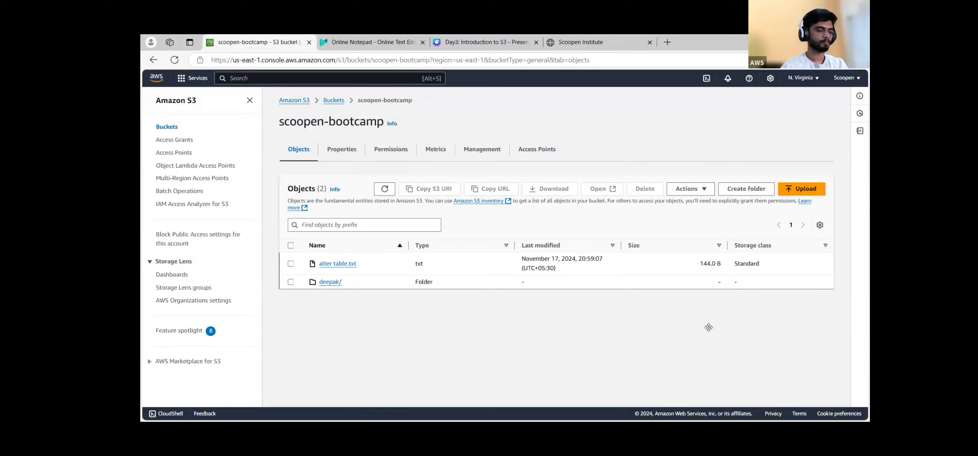
{"action": "left_click_drag", "start_coordinate": [279, 123], "coordinate": [386, 124]}
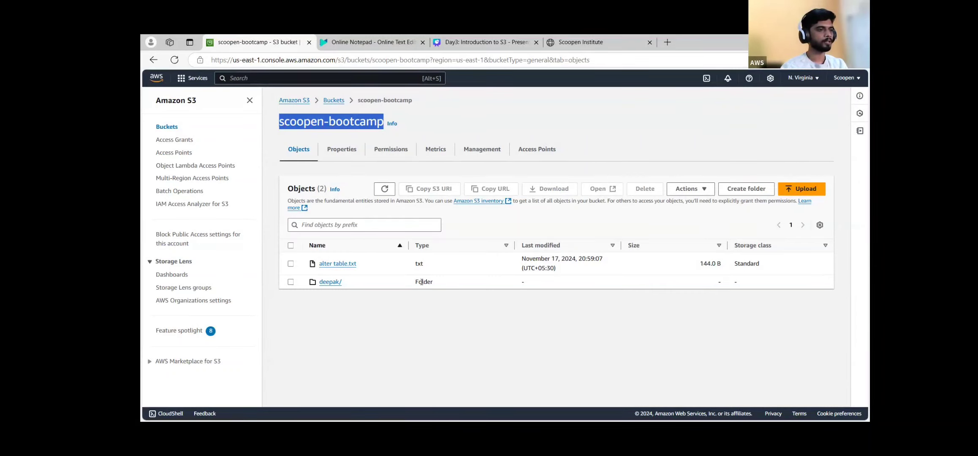
{"action": "left_click", "coordinate": [257, 80]}
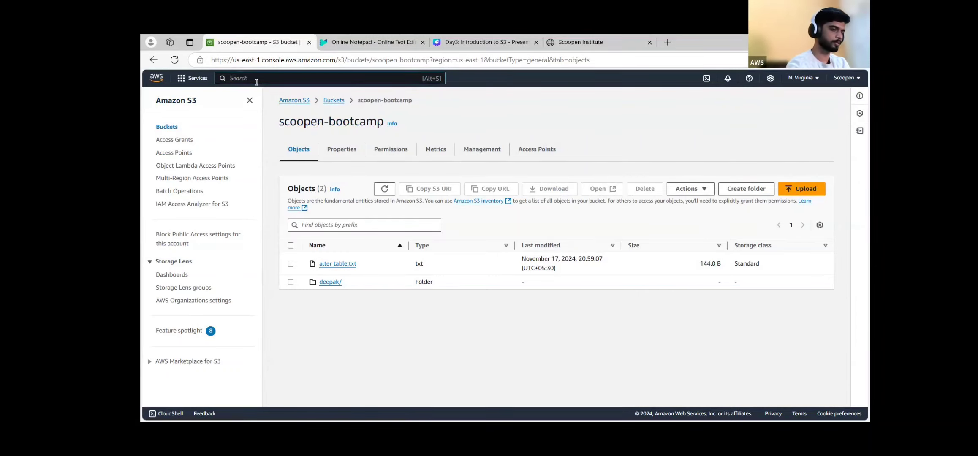
{"action": "type", "text": "quotas"}
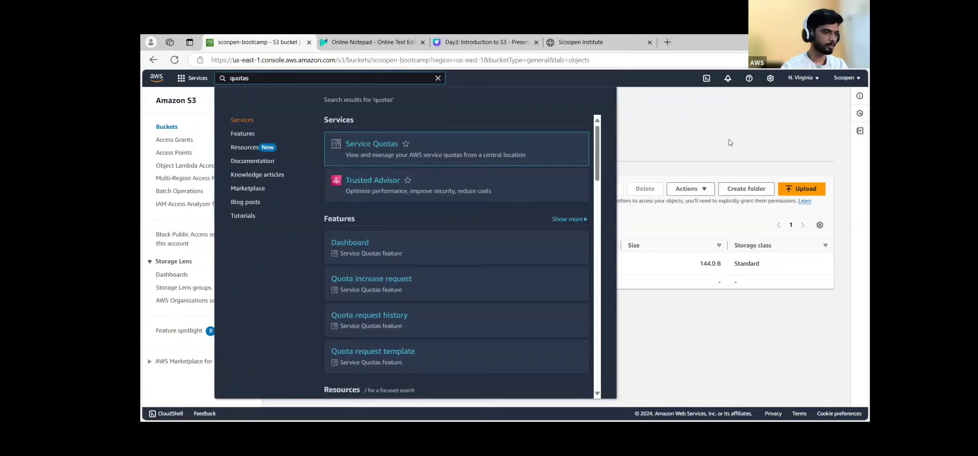
{"action": "left_click", "coordinate": [731, 142]}
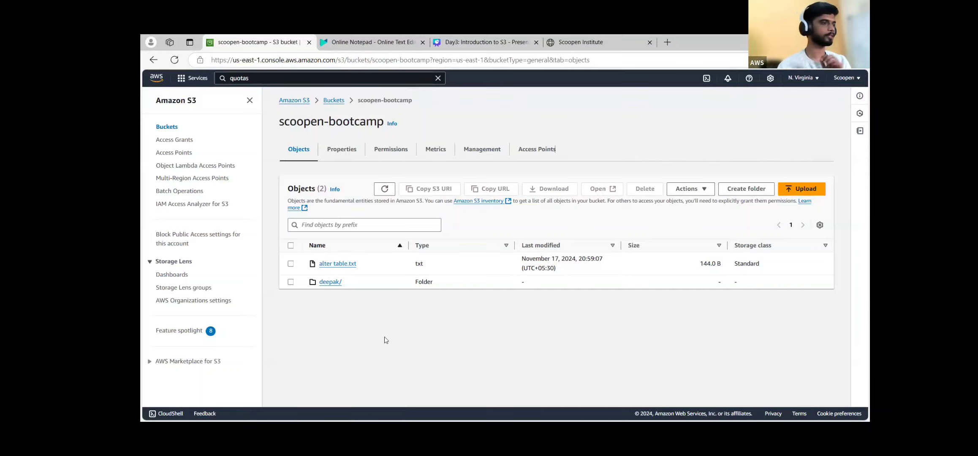
Upload alter table.txt to the scoopen-bootcamp bucket again and return to its objects list.
{"action": "left_click_drag", "start_coordinate": [367, 264], "coordinate": [316, 263]}
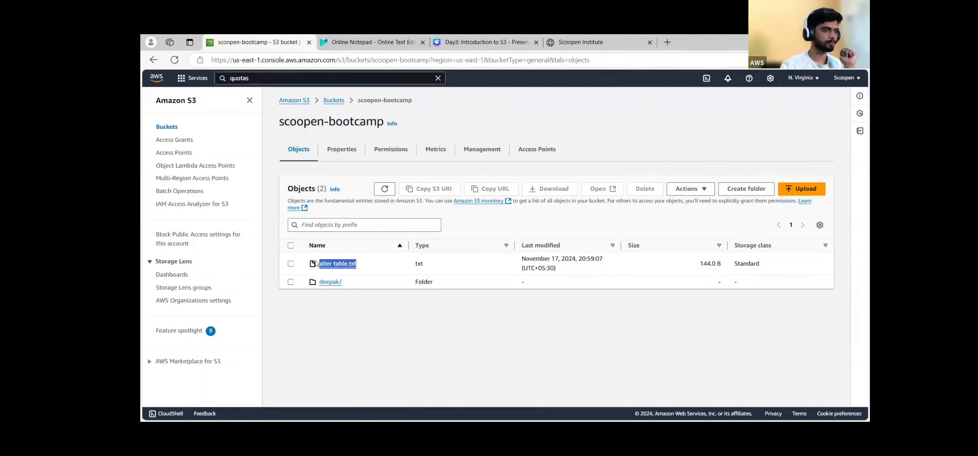
{"action": "left_click", "coordinate": [541, 314]}
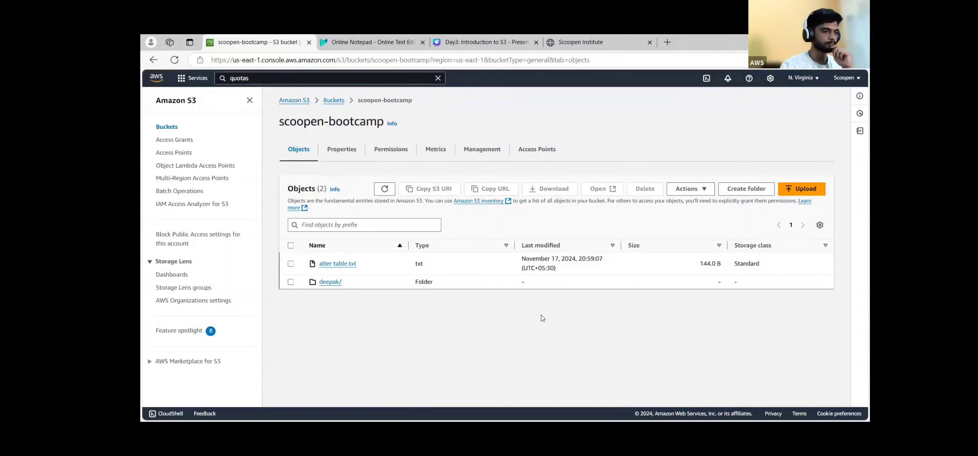
{"action": "left_click", "coordinate": [802, 189]}
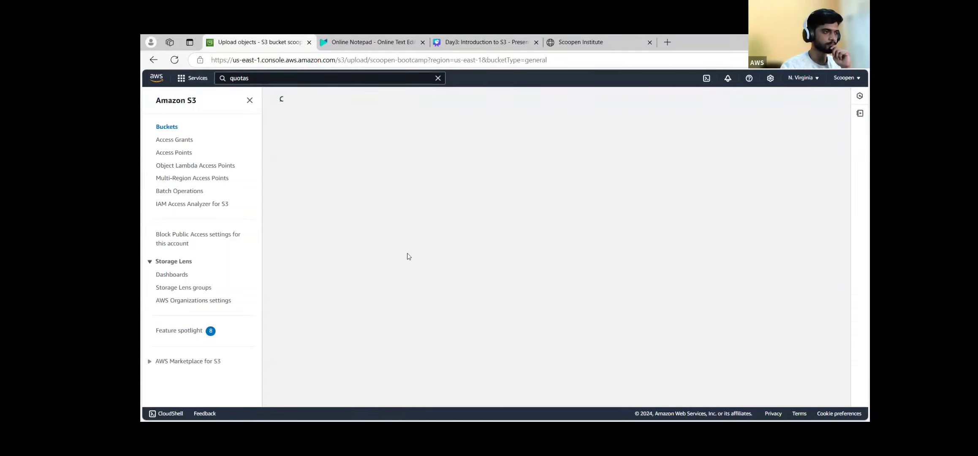
{"action": "left_click", "coordinate": [428, 211]}
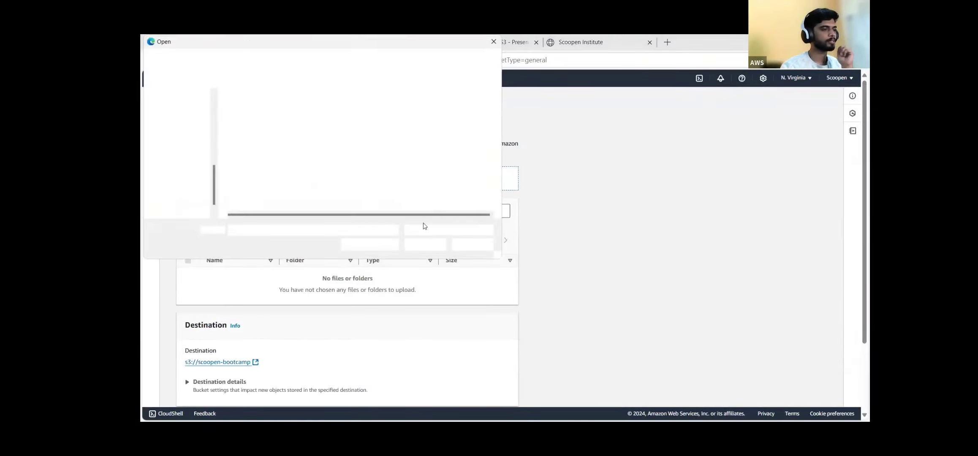
{"action": "double_click", "coordinate": [291, 179]}
{"action": "scroll", "coordinate": [793, 354], "scroll_direction": "down", "scroll_amount": 2}
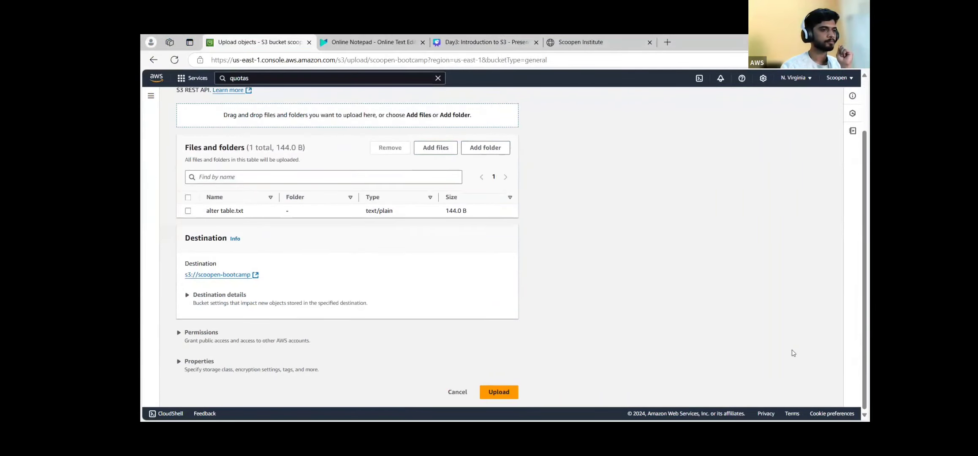
{"action": "left_click", "coordinate": [483, 391]}
{"action": "left_click", "coordinate": [821, 134]}
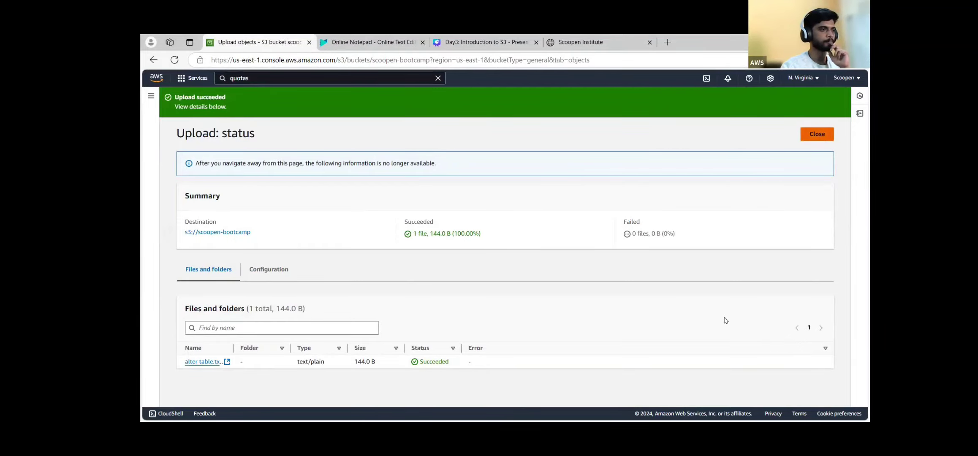
Check the last modified date and time of alter table.txt in the scoopen-bootcamp bucket.
{"action": "left_click_drag", "start_coordinate": [541, 249], "coordinate": [487, 253]}
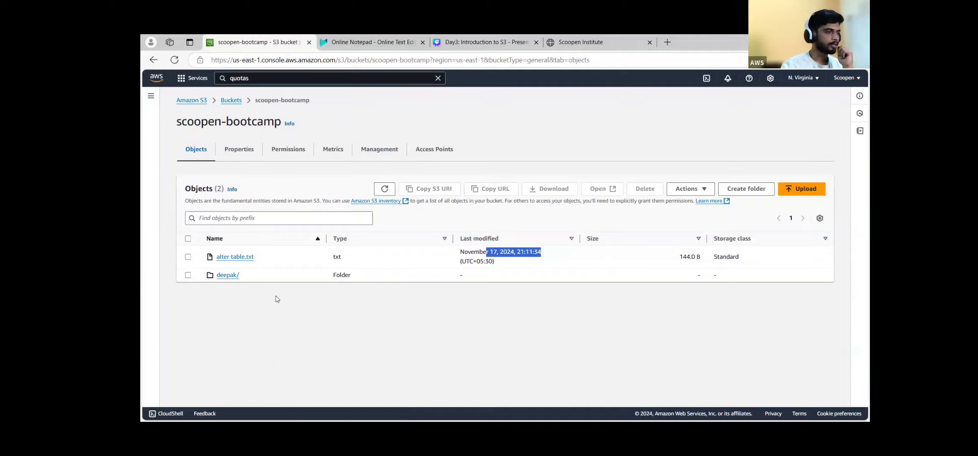
{"action": "left_click_drag", "start_coordinate": [256, 258], "coordinate": [217, 257]}
{"action": "left_click_drag", "start_coordinate": [545, 253], "coordinate": [518, 253]}
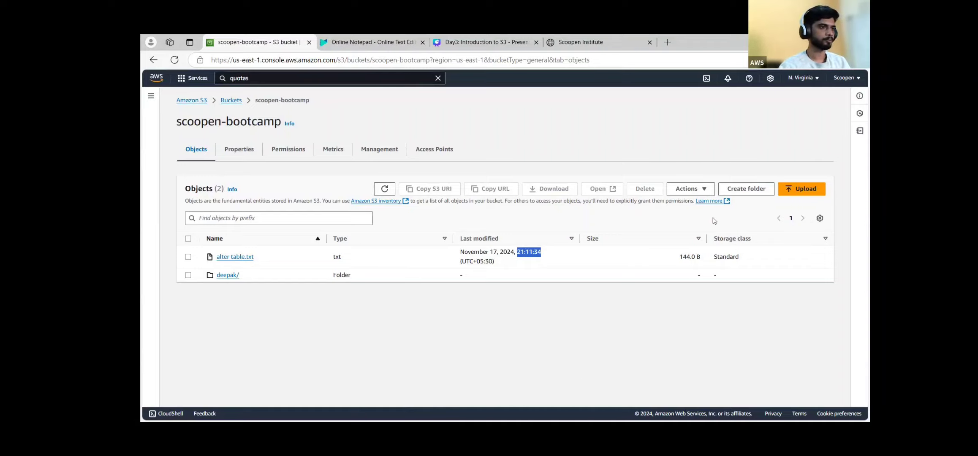
Switch to Online Notepad and write "s3 automatically replaces files kept in same folder with the same name" under the heading "problem".
{"action": "left_click", "coordinate": [359, 42]}
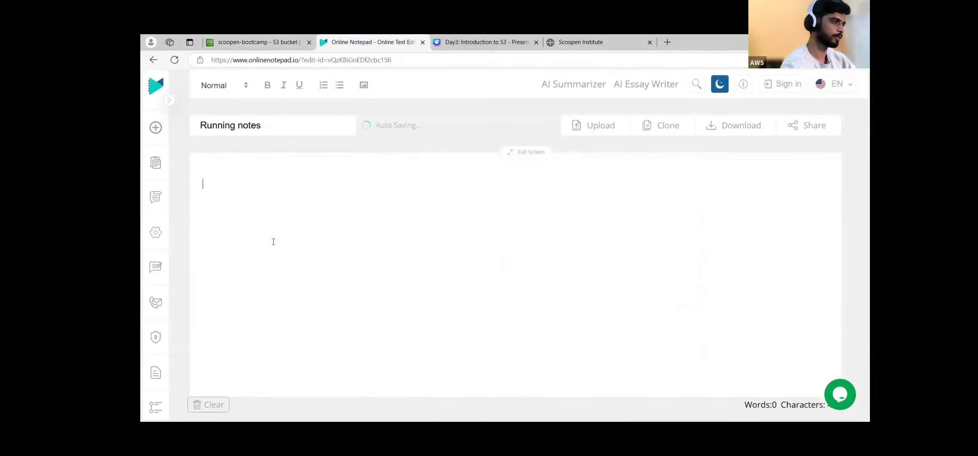
{"action": "type", "text": "s3 autom"}
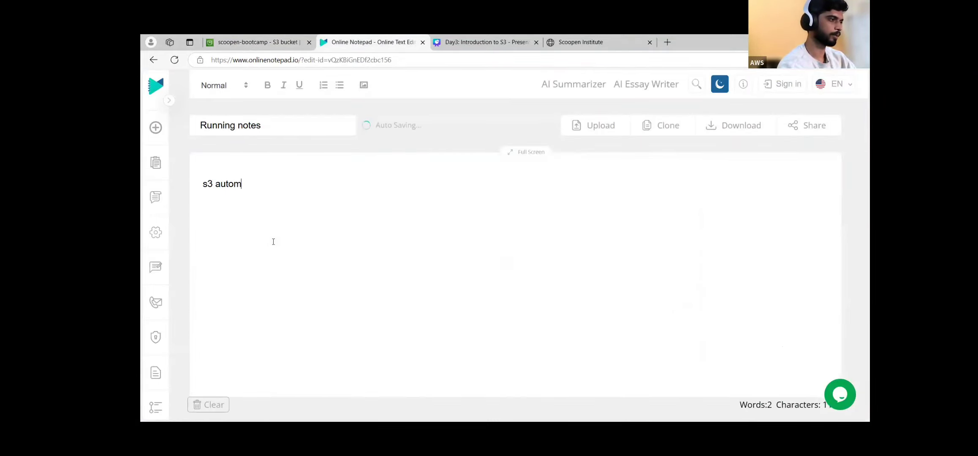
{"action": "type", "text": "atically replaces file"}
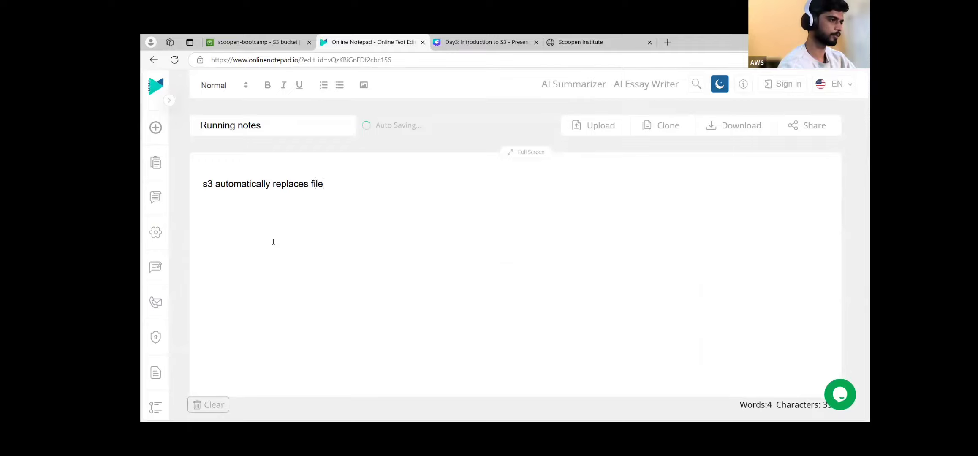
{"action": "type", "text": "s kept in same fol"}
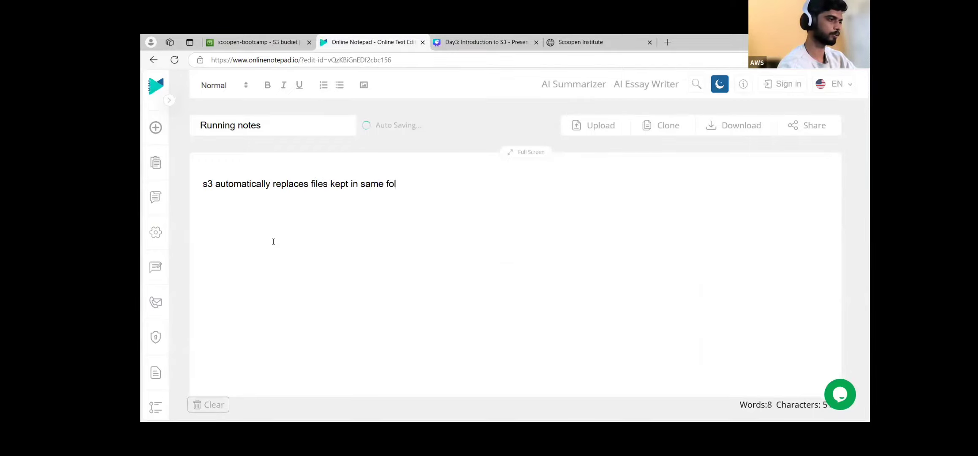
{"action": "type", "text": "der with the same "}
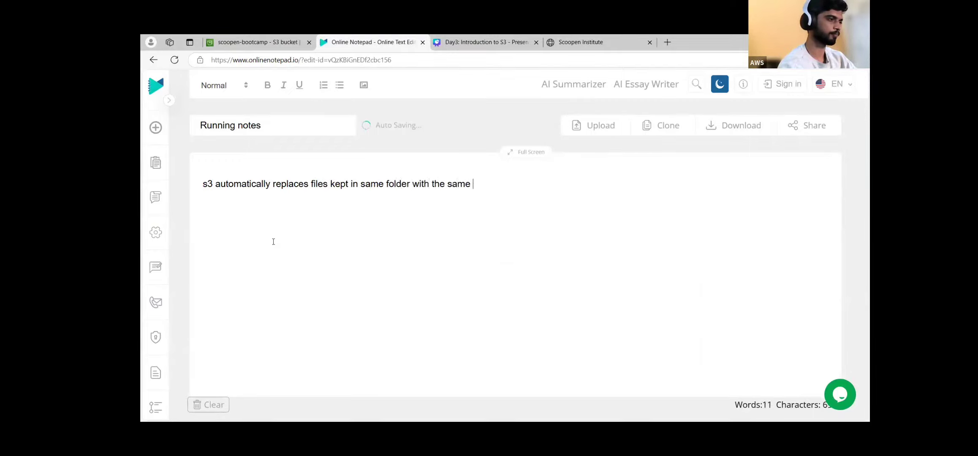
{"action": "type", "text": "name"}
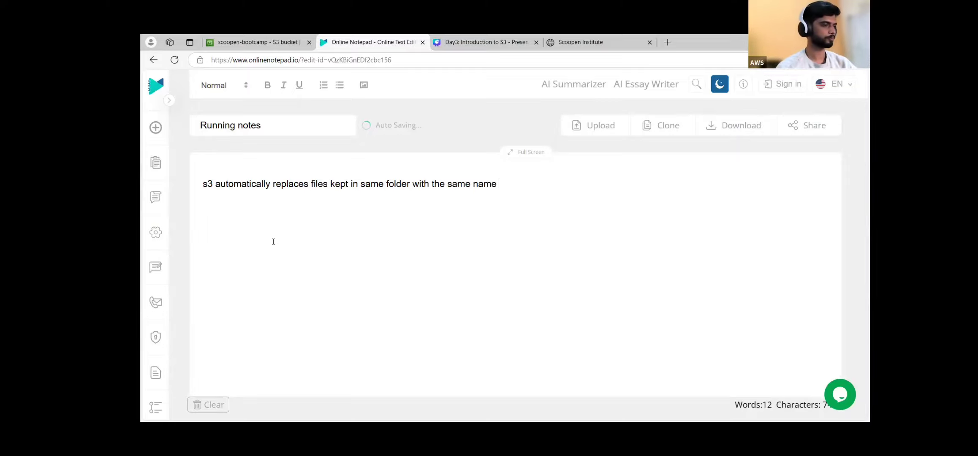
{"action": "key", "text": "Return"}
{"action": "key", "text": "Return"}
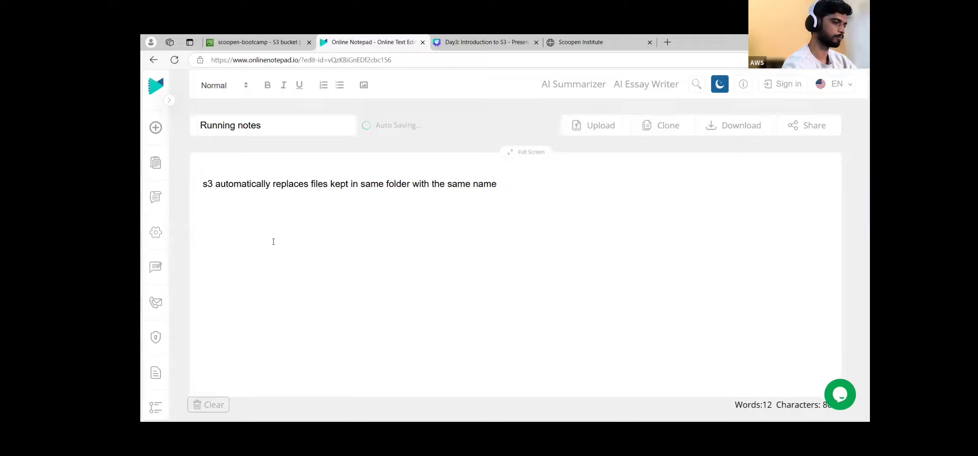
{"action": "type", "text": "problem"}
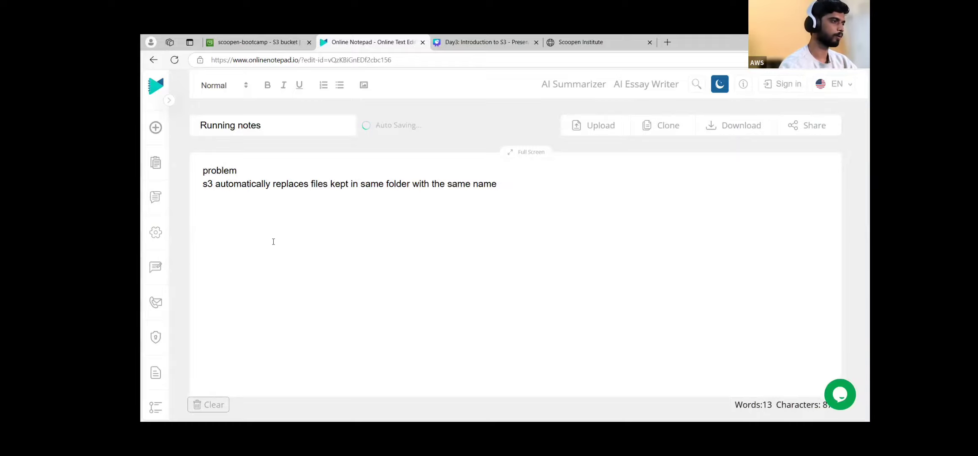
Switch back to the S3 console, permanently delete alter table.txt from scoopen-bootcamp, and return to the bucket's objects list.
{"action": "left_click", "coordinate": [263, 39]}
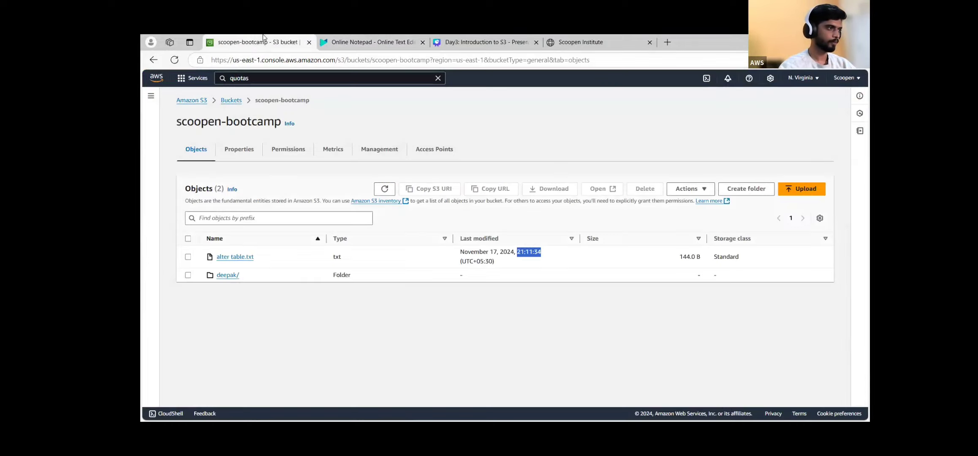
{"action": "left_click", "coordinate": [188, 257]}
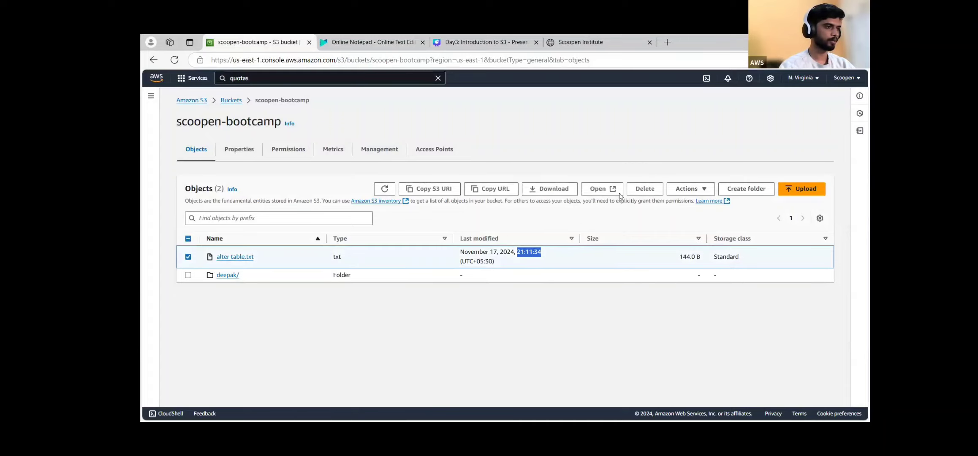
{"action": "left_click", "coordinate": [646, 189]}
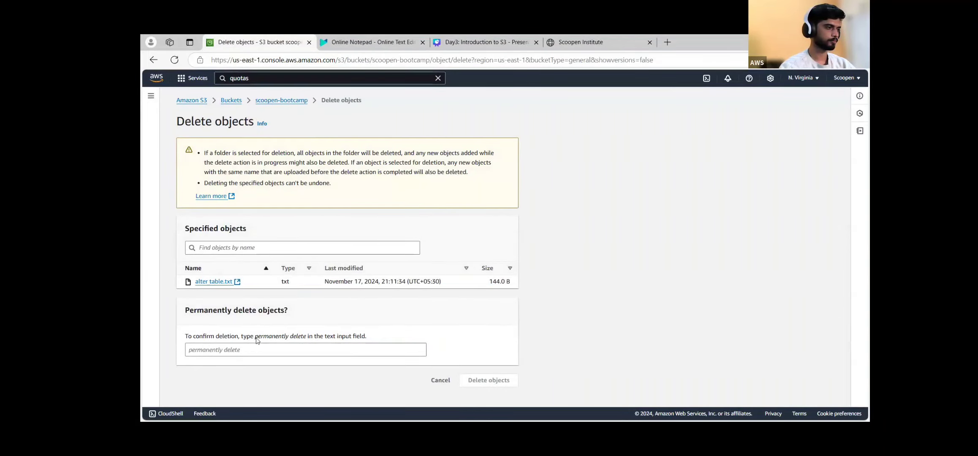
{"action": "left_click_drag", "start_coordinate": [255, 338], "coordinate": [308, 341]}
{"action": "key", "text": "ctrl+c"}
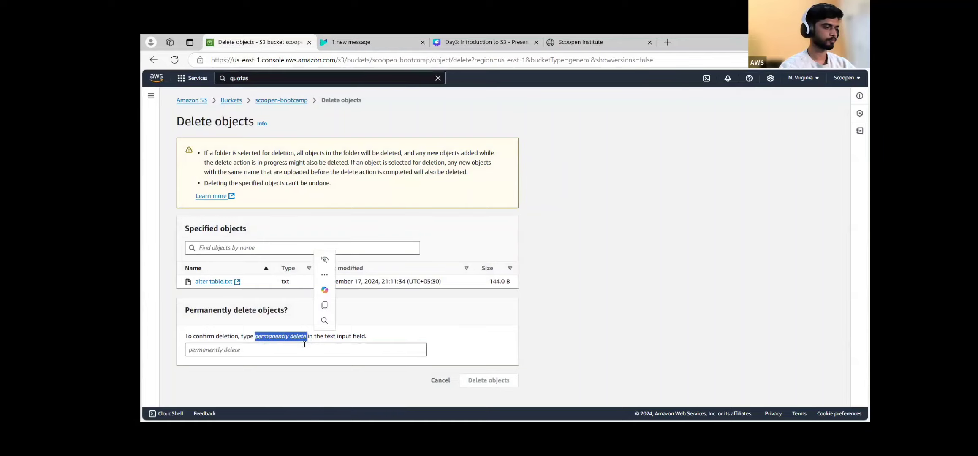
{"action": "left_click", "coordinate": [286, 353]}
{"action": "key", "text": "ctrl+v"}
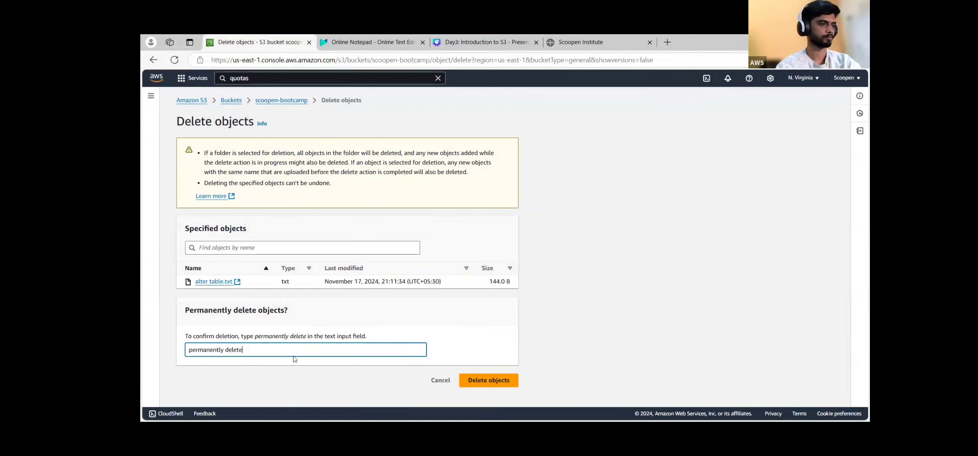
{"action": "left_click", "coordinate": [501, 379]}
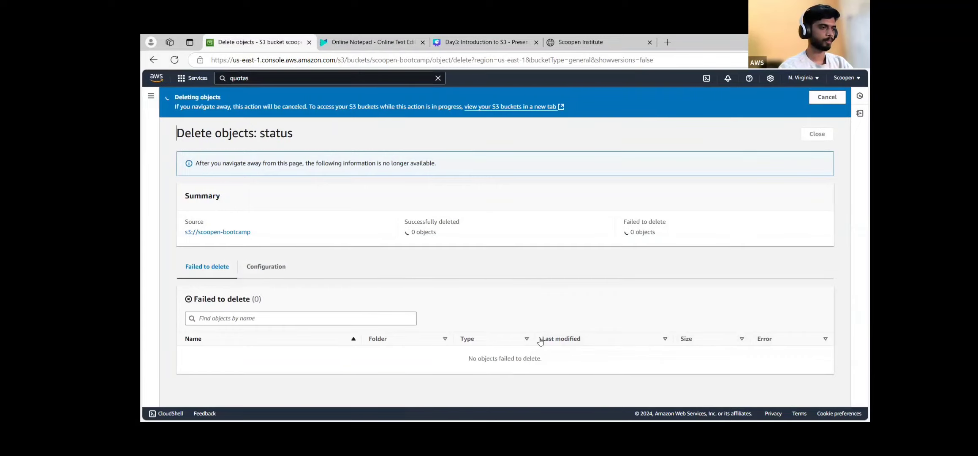
{"action": "left_click", "coordinate": [819, 135]}
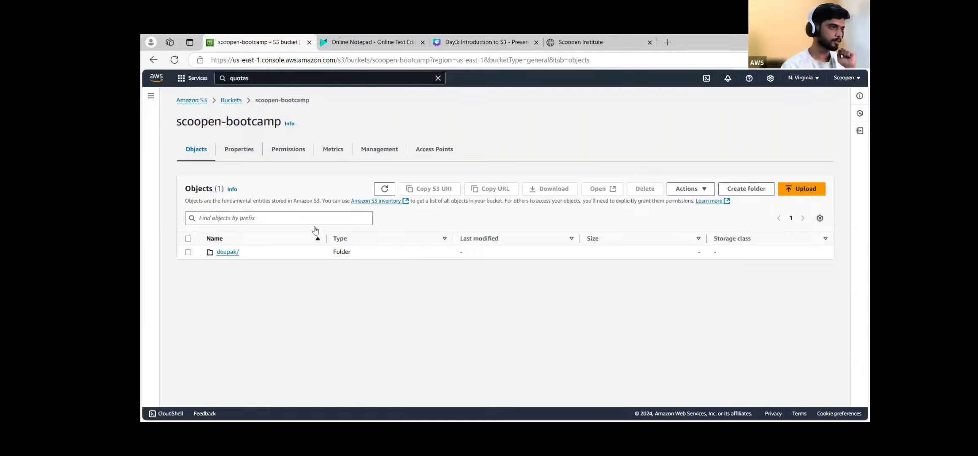
Switch to Online Notepad and add "accidentally deleted files are automatically gone. cannot be recovered" below the first problem, followed by a blank line.
{"action": "key", "text": "ctrl+Tab"}
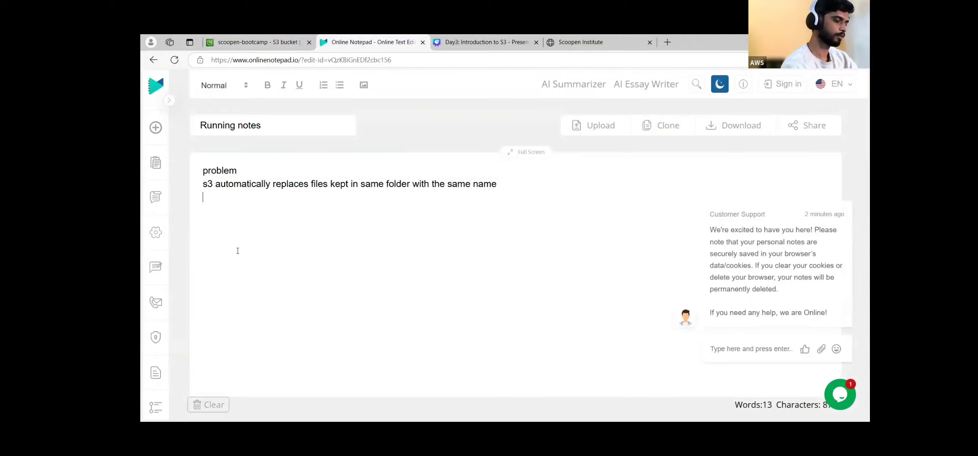
{"action": "key", "text": "BackSpace"}
{"action": "type", "text": "ac"}
{"action": "key", "text": "BackSpace"}
{"action": "key", "text": "BackSpace"}
{"action": "key", "text": "Return"}
{"action": "type", "text": "accidentally"}
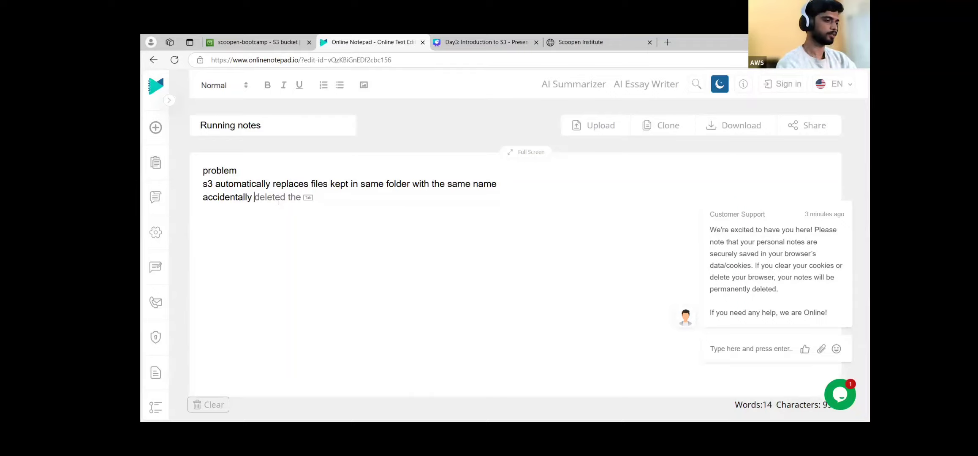
{"action": "type", "text": "deleted files a"}
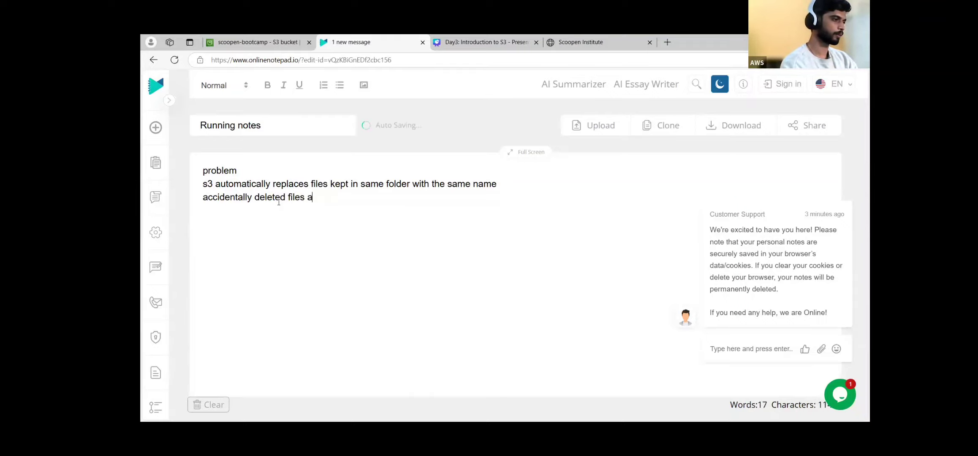
{"action": "type", "text": "re automatically "}
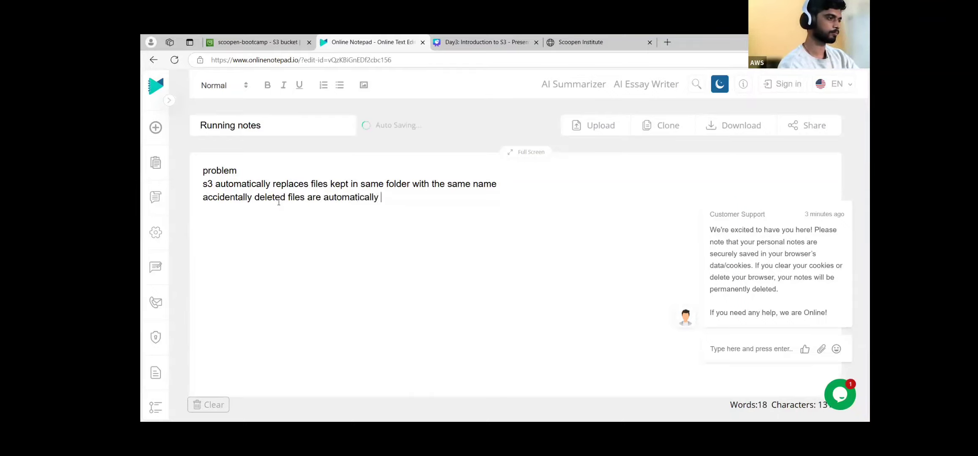
{"action": "type", "text": "gone. cannot be receover"}
{"action": "type", "text": "d"}
{"action": "key", "text": "BackSpace"}
{"action": "key", "text": "BackSpace"}
{"action": "key", "text": "BackSpace"}
{"action": "key", "text": "BackSpace"}
{"action": "key", "text": "BackSpace"}
{"action": "key", "text": "BackSpace"}
{"action": "type", "text": "overed"}
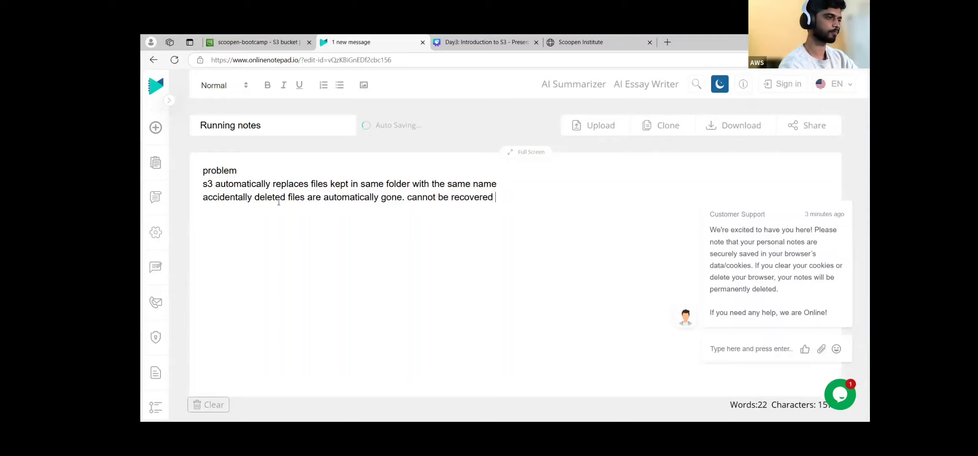
{"action": "key", "text": "Return"}
{"action": "key", "text": "Return"}
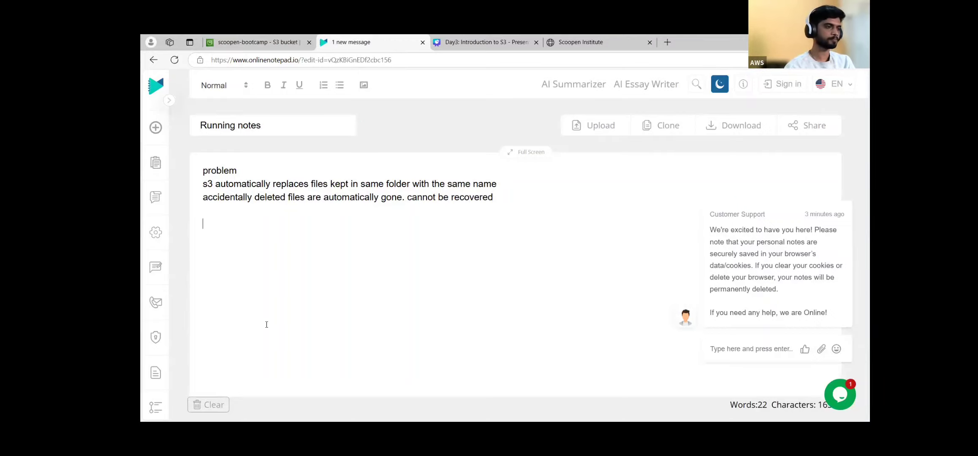
{"action": "left_click_drag", "start_coordinate": [499, 197], "coordinate": [199, 190]}
{"action": "left_click", "coordinate": [507, 218]}
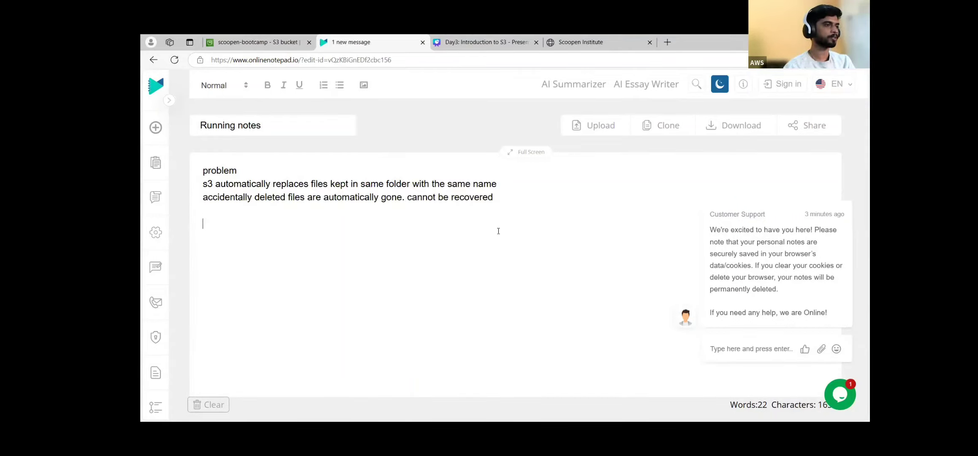
Write "s3 versioning" on its own line below the two listed problems, leaving a blank gap, and start a new line.
{"action": "left_click_drag", "start_coordinate": [498, 197], "coordinate": [203, 184]}
{"action": "left_click", "coordinate": [256, 241]}
{"action": "type", "text": "s3 "}
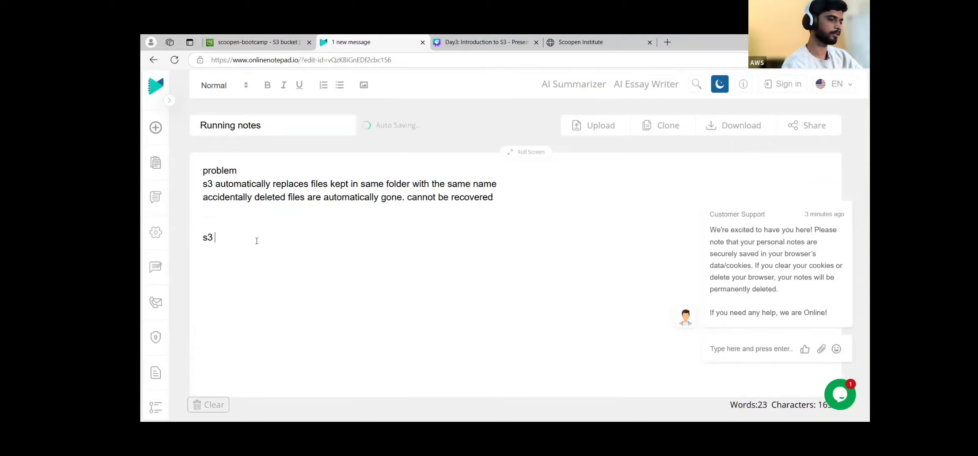
{"action": "type", "text": "versioning"}
{"action": "key", "text": "Return"}
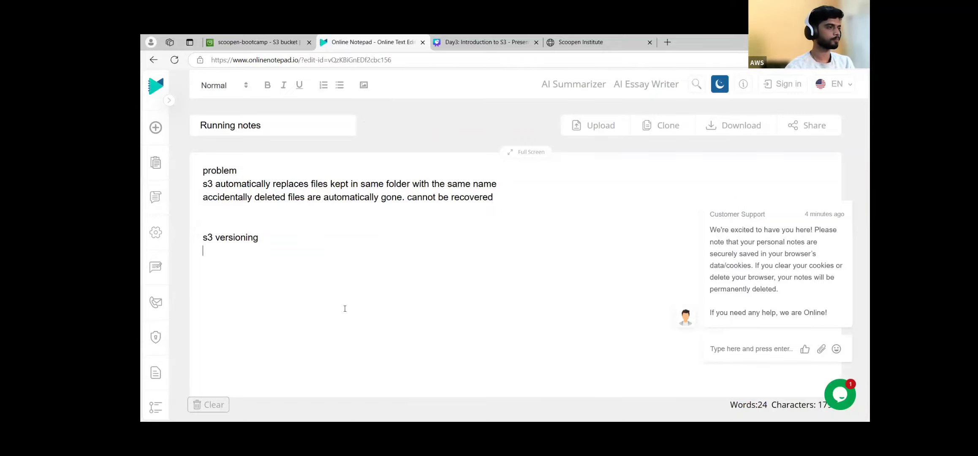
Switch to the S3 console, upload alter table.txt from the D: drive to scoopen-bootcamp, and return to the bucket's objects list.
{"action": "key", "text": "ctrl+shift+Tab"}
{"action": "left_click", "coordinate": [807, 188]}
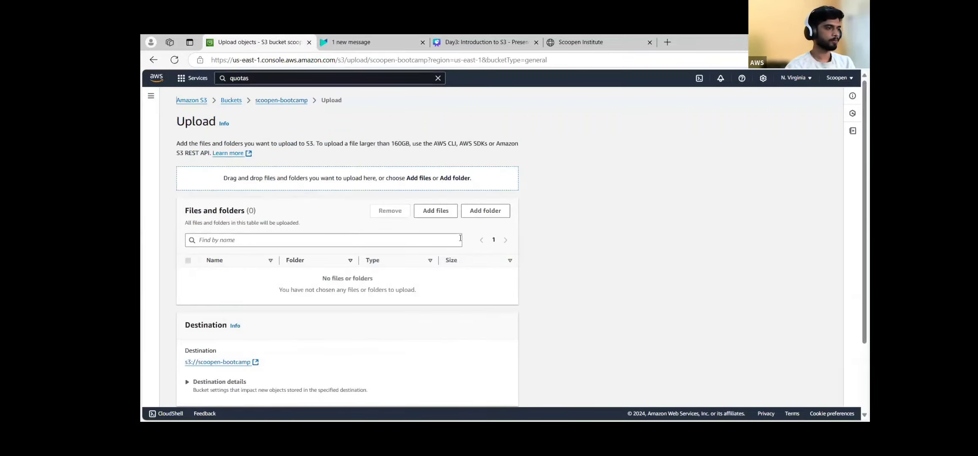
{"action": "left_click", "coordinate": [437, 209]}
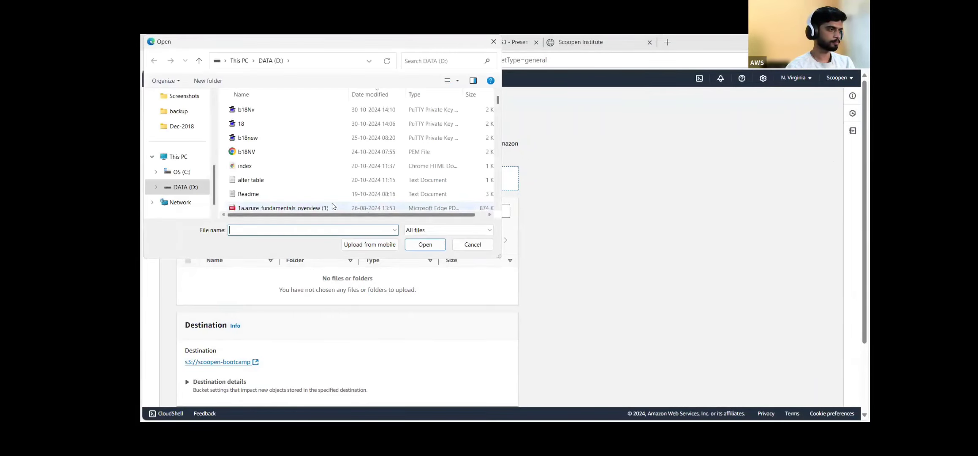
{"action": "left_click", "coordinate": [257, 181]}
{"action": "double_click", "coordinate": [257, 183]}
{"action": "scroll", "coordinate": [773, 301], "scroll_direction": "down", "scroll_amount": 3}
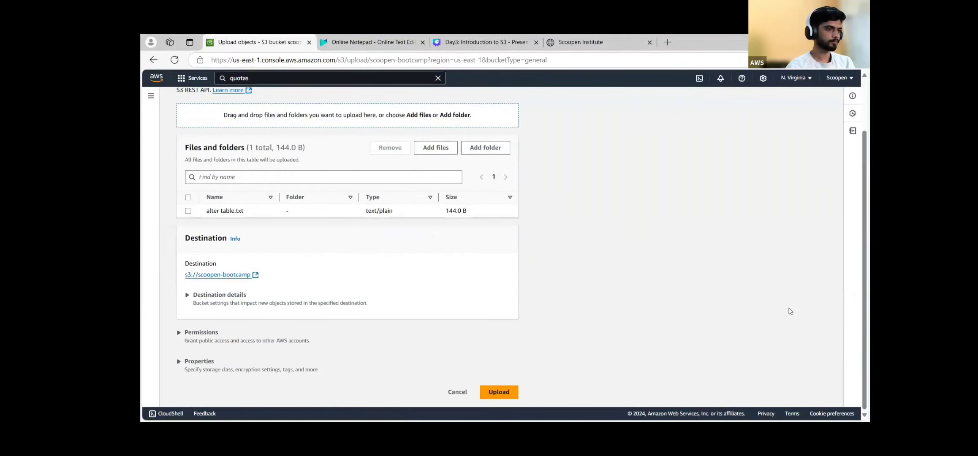
{"action": "left_click", "coordinate": [495, 393]}
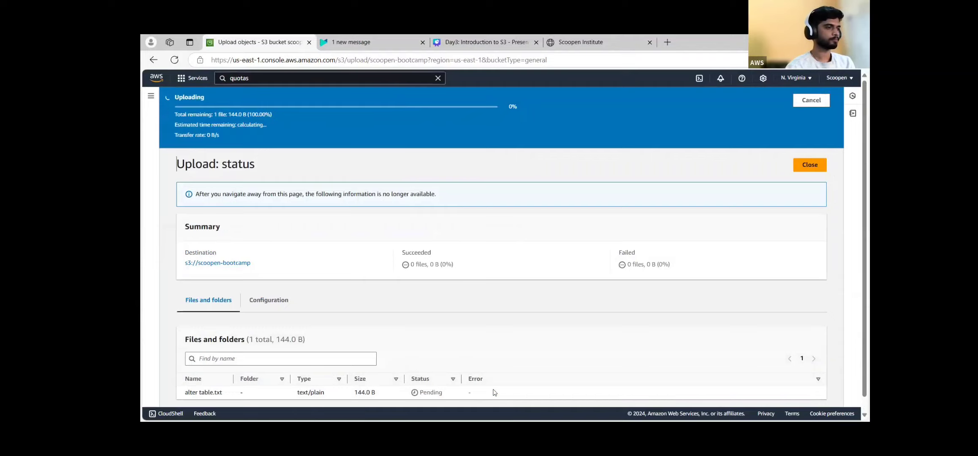
{"action": "left_click", "coordinate": [808, 164]}
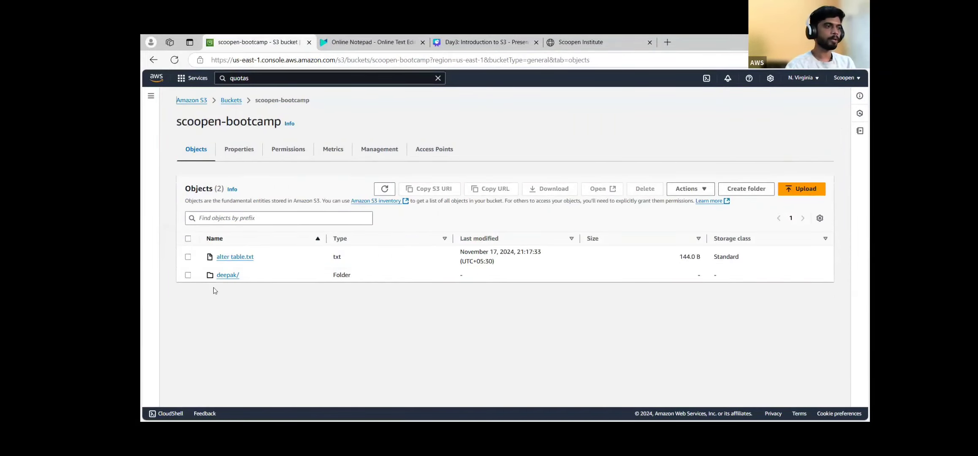
Examine the Bucket Versioning status in the scoopen-bootcamp properties, enlarging the page and restoring its normal size.
{"action": "left_click", "coordinate": [238, 160]}
{"action": "scroll", "coordinate": [180, 231], "scroll_direction": "down", "scroll_amount": 1}
{"action": "left_click_drag", "start_coordinate": [183, 211], "coordinate": [267, 203]}
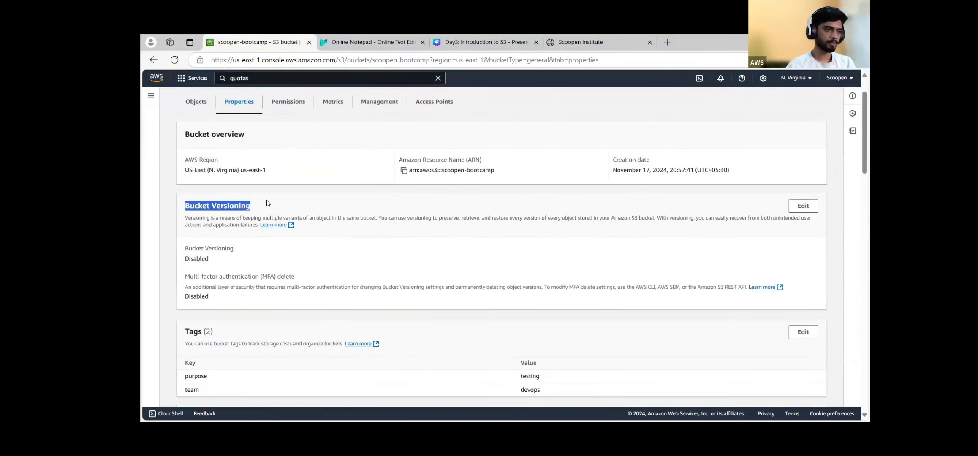
{"action": "double_click", "coordinate": [194, 258]}
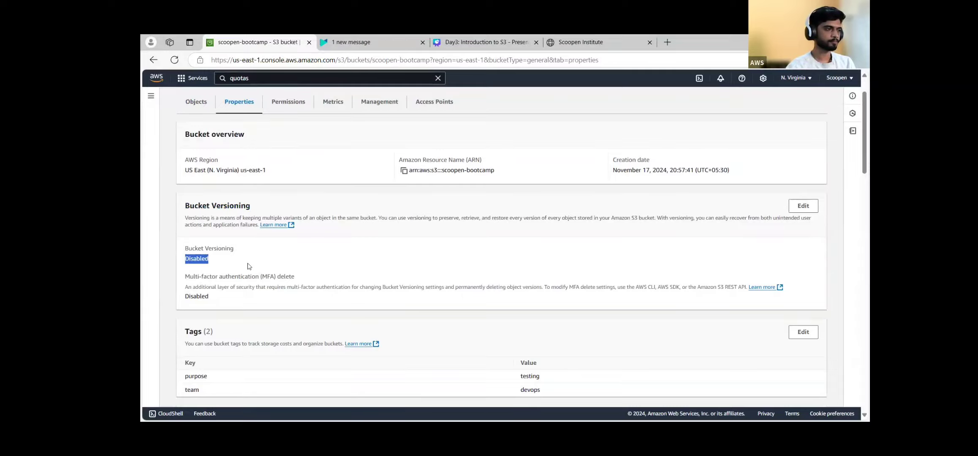
{"action": "key", "text": "ctrl+plus"}
{"action": "key", "text": "ctrl+plus"}
{"action": "key", "text": "ctrl+plus"}
{"action": "key", "text": "ctrl+plus"}
{"action": "key", "text": "ctrl+plus"}
{"action": "key", "text": "ctrl+plus"}
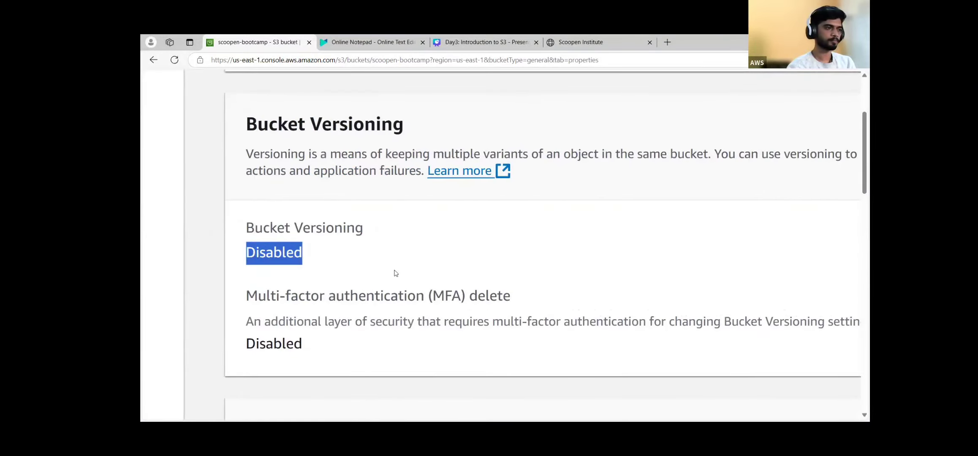
{"action": "left_click", "coordinate": [396, 273]}
{"action": "key", "text": "ctrl+minus"}
{"action": "key", "text": "ctrl+minus"}
{"action": "key", "text": "ctrl+minus"}
{"action": "key", "text": "ctrl+minus"}
{"action": "key", "text": "ctrl+minus"}
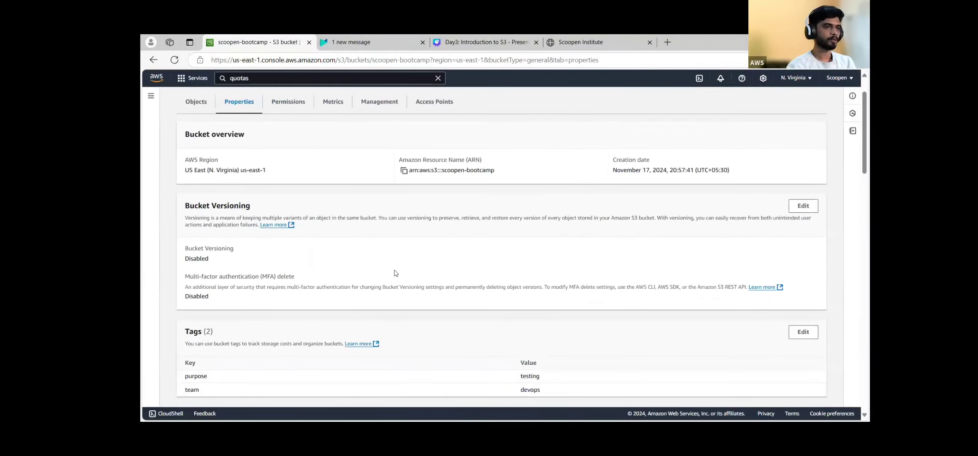
Enable Bucket Versioning for scoopen-bootcamp and save the change.
{"action": "left_click", "coordinate": [803, 206]}
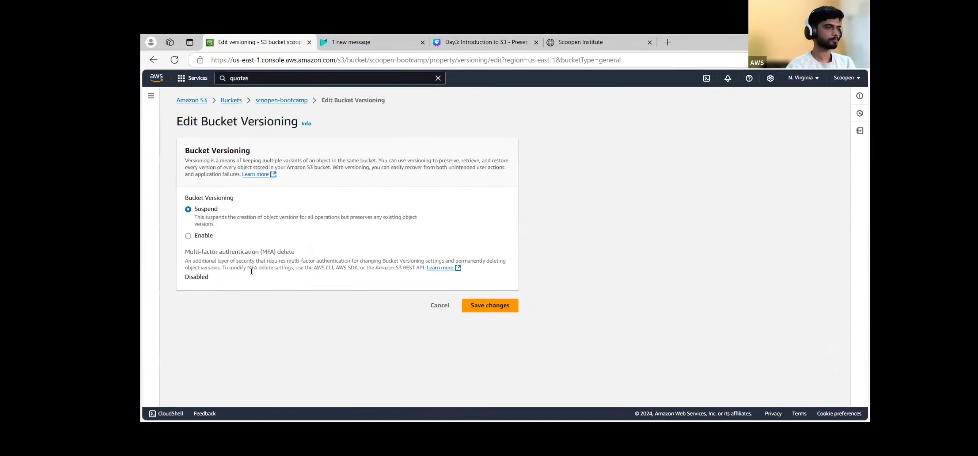
{"action": "left_click", "coordinate": [207, 238]}
{"action": "left_click", "coordinate": [490, 347]}
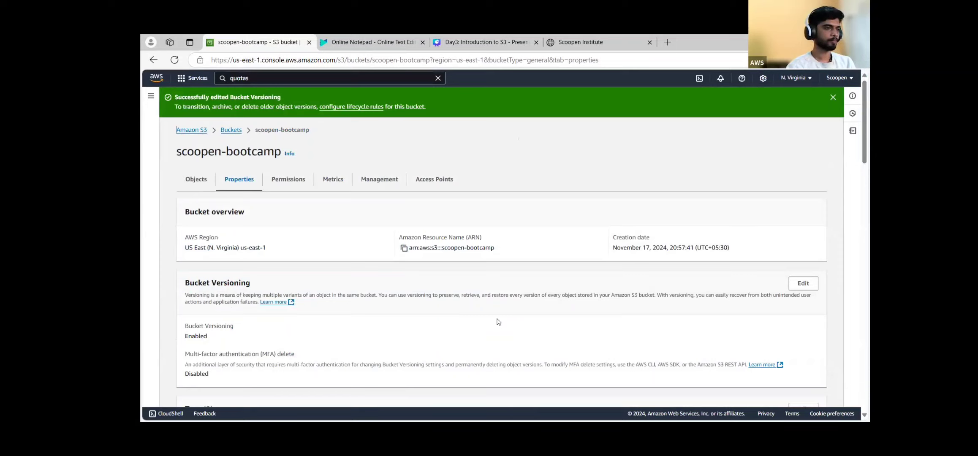
Upload alter table.txt from the D: drive to scoopen-bootcamp again and return to the bucket's objects list.
{"action": "left_click", "coordinate": [196, 180]}
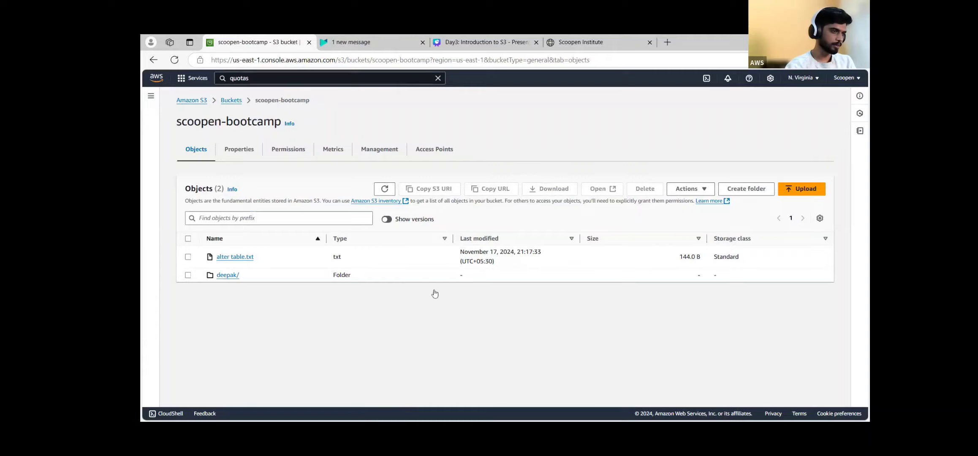
{"action": "left_click", "coordinate": [802, 189]}
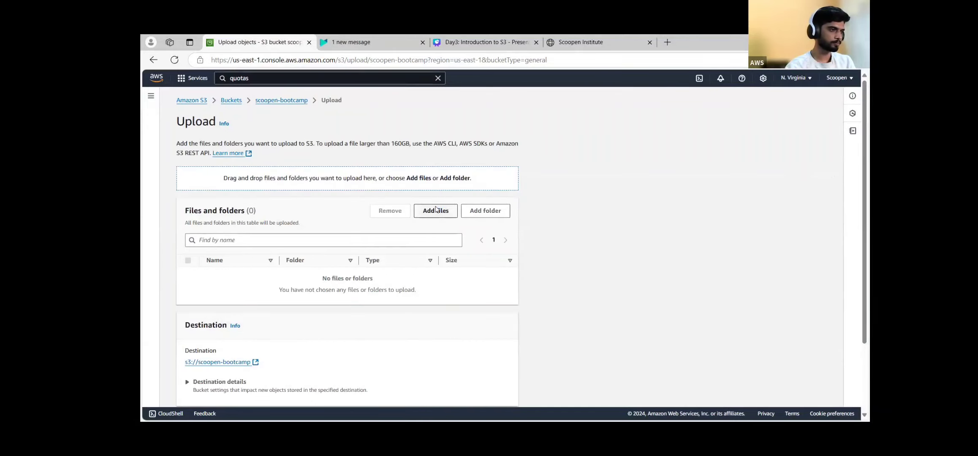
{"action": "left_click", "coordinate": [436, 210]}
{"action": "double_click", "coordinate": [275, 181]}
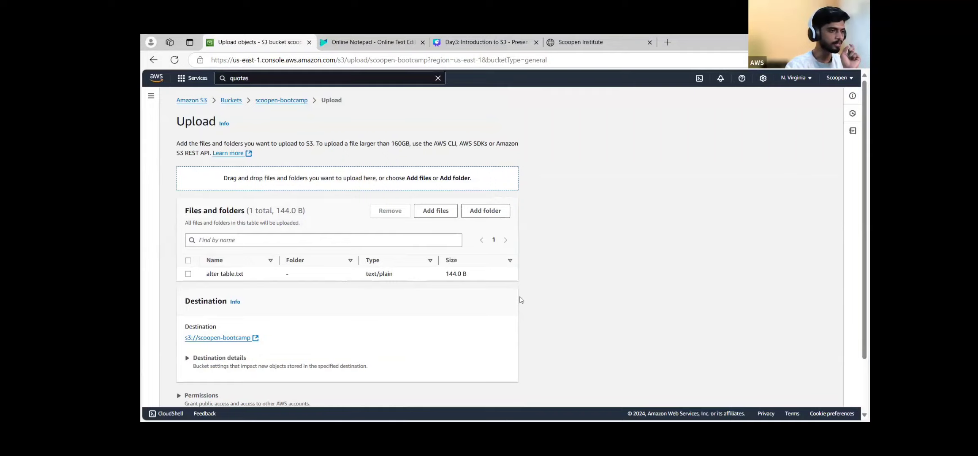
{"action": "scroll", "coordinate": [504, 395], "scroll_direction": "down", "scroll_amount": 3}
{"action": "left_click", "coordinate": [503, 395]}
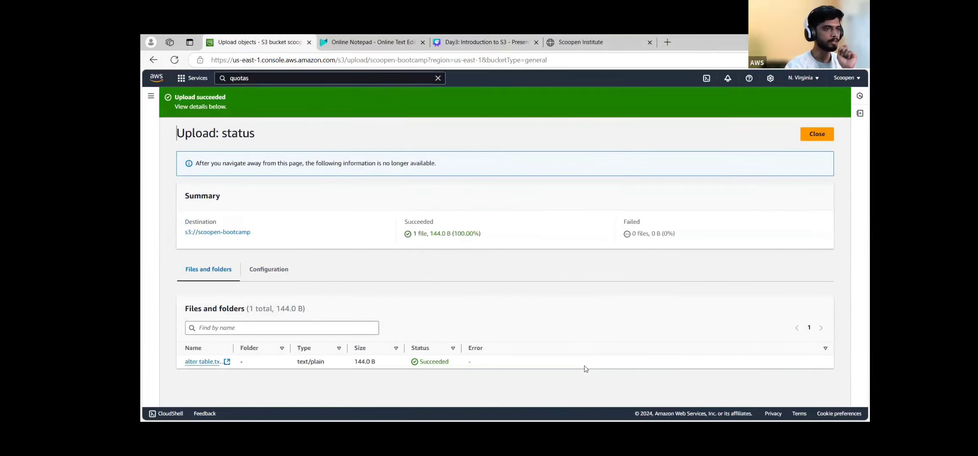
{"action": "left_click", "coordinate": [807, 134]}
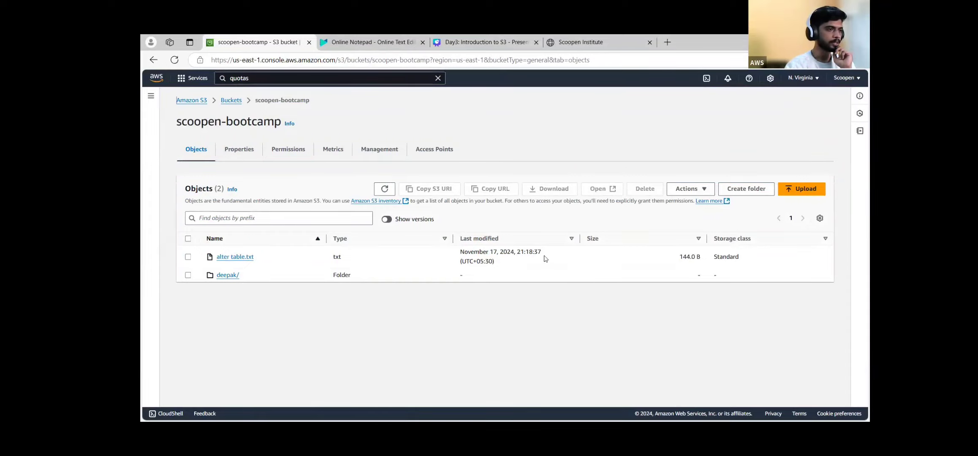
Check the last modified time of alter table.txt, show object versions, and inspect the older version's time.
{"action": "left_click_drag", "start_coordinate": [543, 254], "coordinate": [500, 254]}
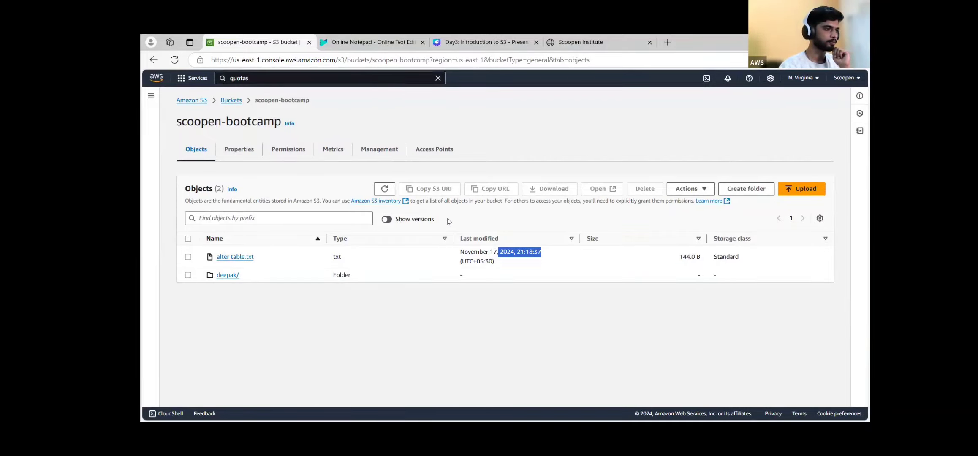
{"action": "scroll", "coordinate": [450, 222], "scroll_direction": "up", "scroll_amount": 5}
{"action": "scroll", "coordinate": [448, 219], "scroll_direction": "left", "scroll_amount": 5}
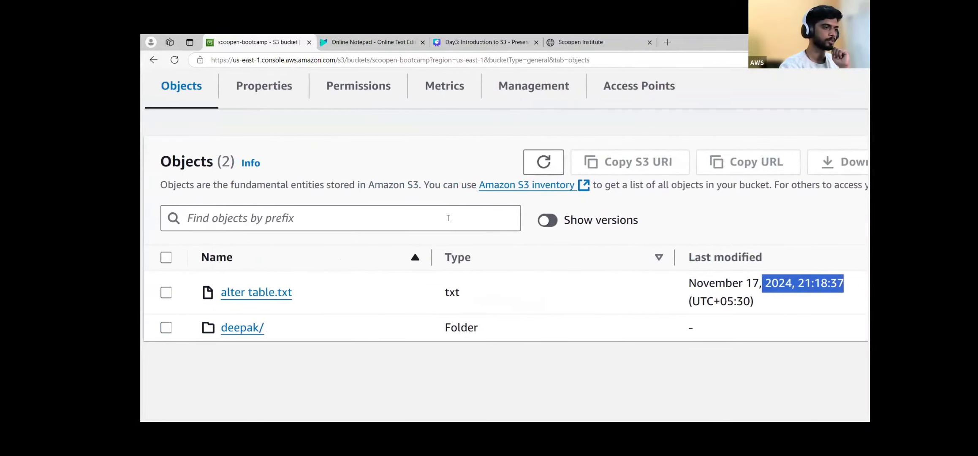
{"action": "scroll", "coordinate": [449, 218], "scroll_direction": "down", "scroll_amount": 2}
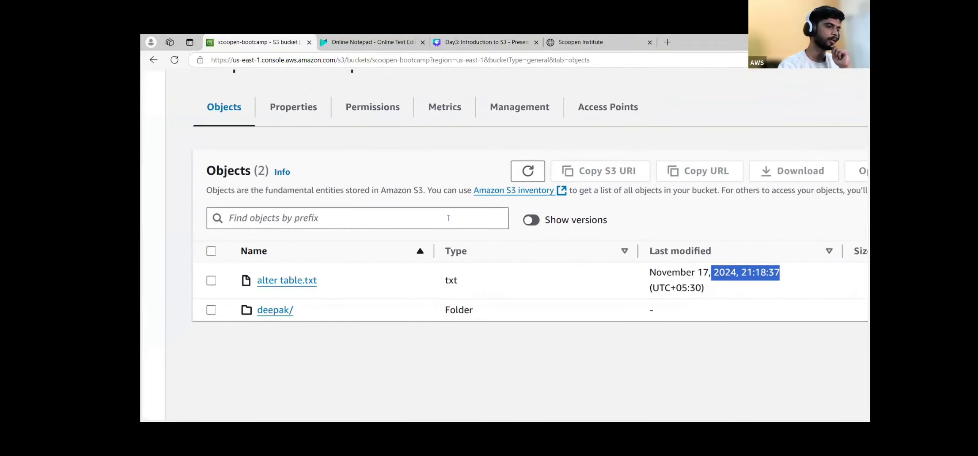
{"action": "left_click", "coordinate": [546, 225]}
{"action": "scroll", "coordinate": [518, 234], "scroll_direction": "down", "scroll_amount": 3}
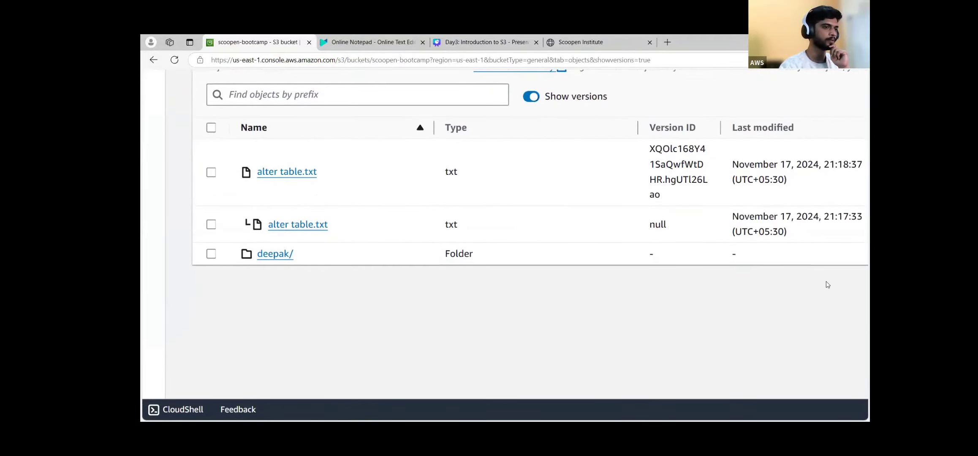
{"action": "left_click_drag", "start_coordinate": [857, 214], "coordinate": [826, 213]}
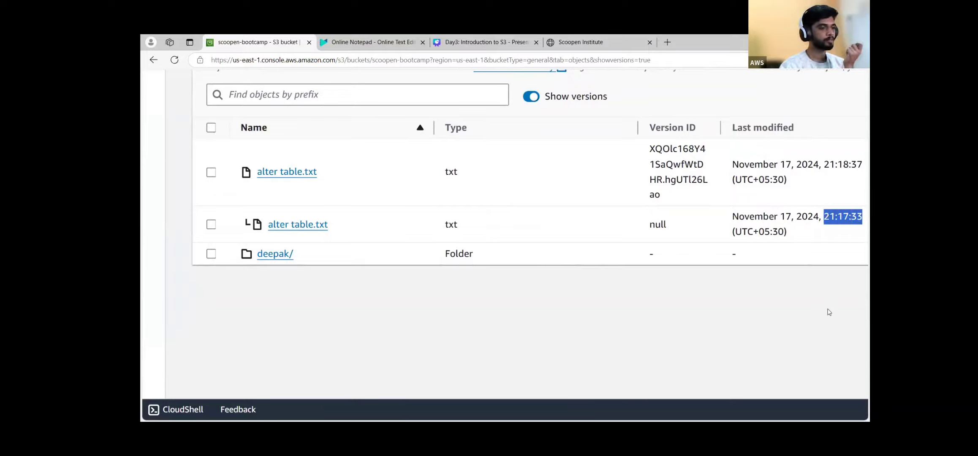
Hide the object versions, show them again, and select the older version of alter table.txt.
{"action": "left_click", "coordinate": [532, 96]}
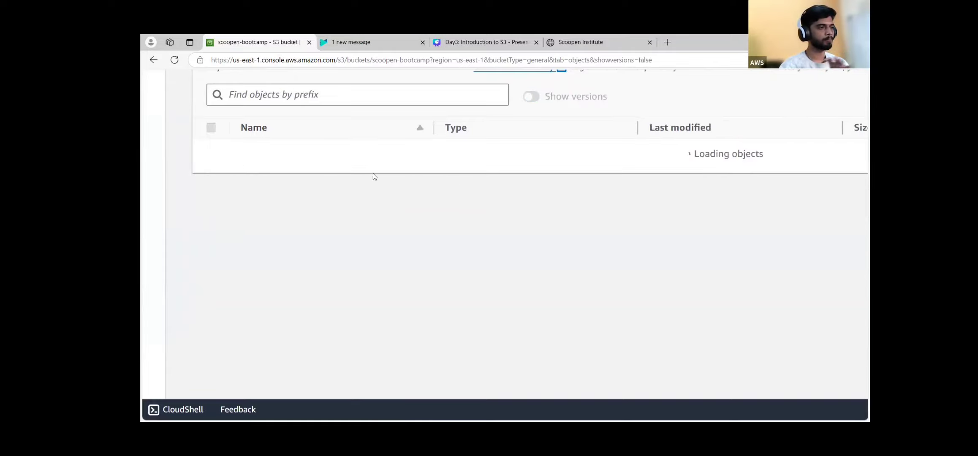
{"action": "left_click", "coordinate": [533, 97]}
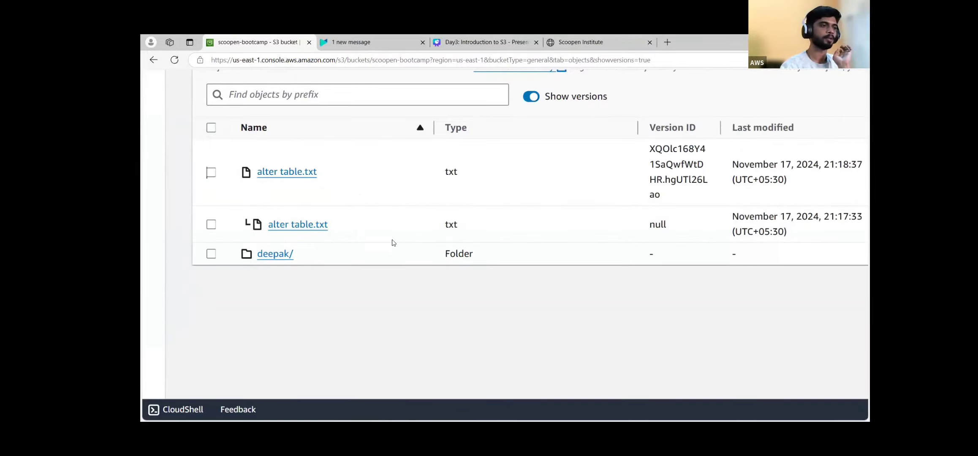
{"action": "left_click", "coordinate": [211, 225]}
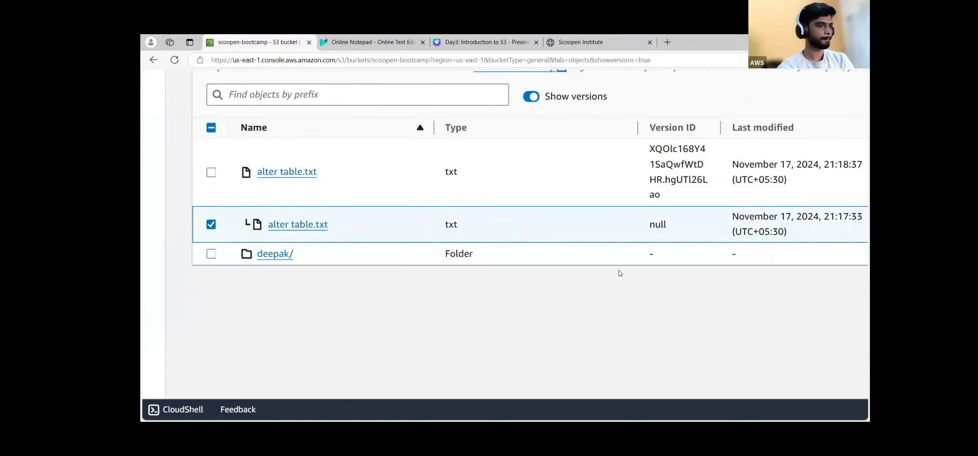
Switch to Online Notepad, insert a blank line after the problem about same-name file replacement, and highlight "kept" in it.
{"action": "left_click", "coordinate": [343, 44]}
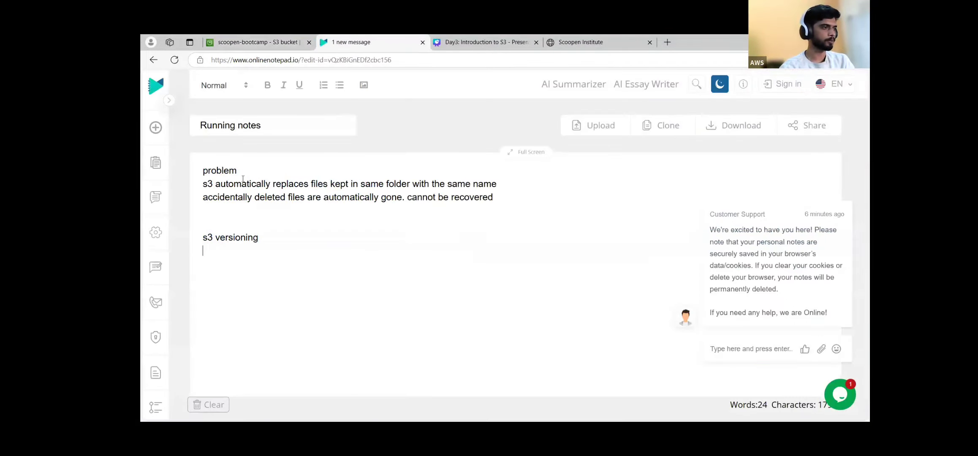
{"action": "left_click_drag", "start_coordinate": [202, 190], "coordinate": [510, 191]}
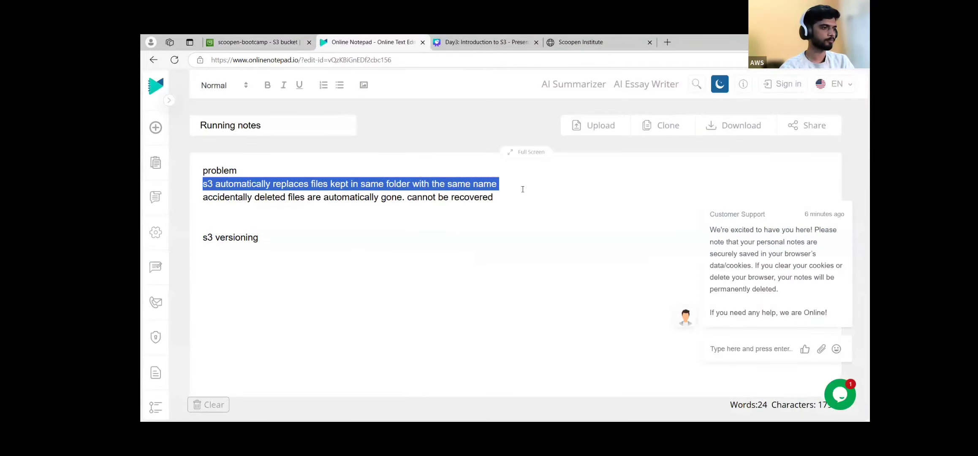
{"action": "left_click", "coordinate": [510, 190]}
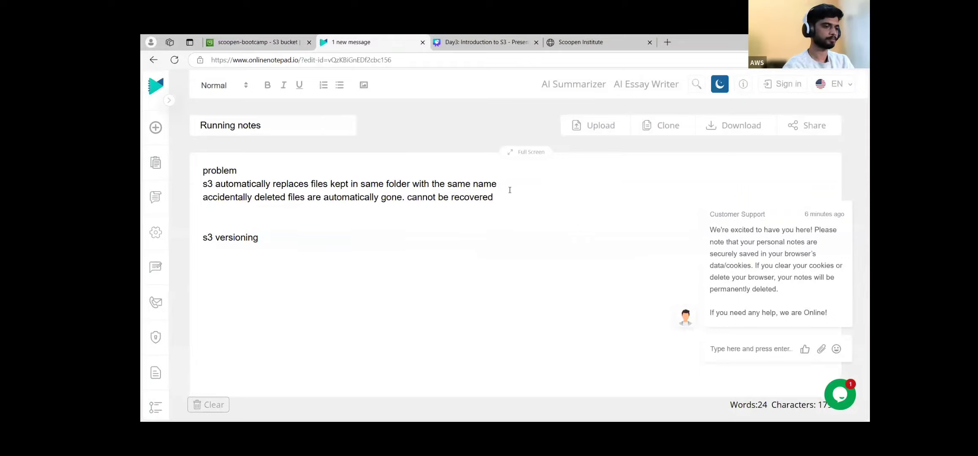
{"action": "key", "text": "Return"}
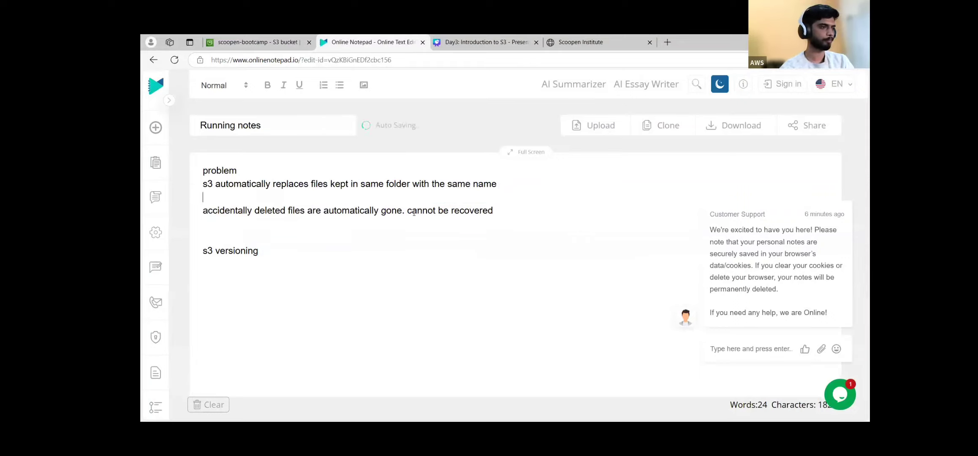
{"action": "double_click", "coordinate": [338, 184]}
{"action": "left_click", "coordinate": [529, 40]}
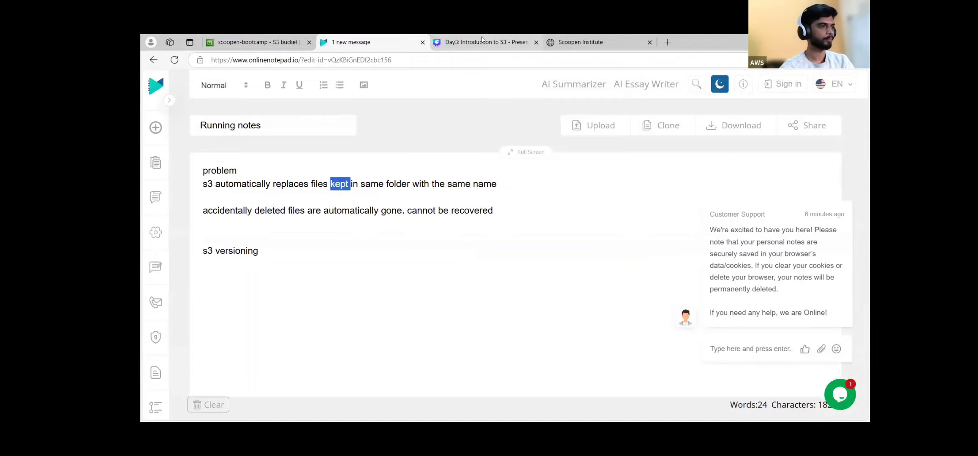
Switch back to the S3 console, deselect the older alter table.txt version, hide versions, and check the current file's last modified time.
{"action": "left_click", "coordinate": [268, 48]}
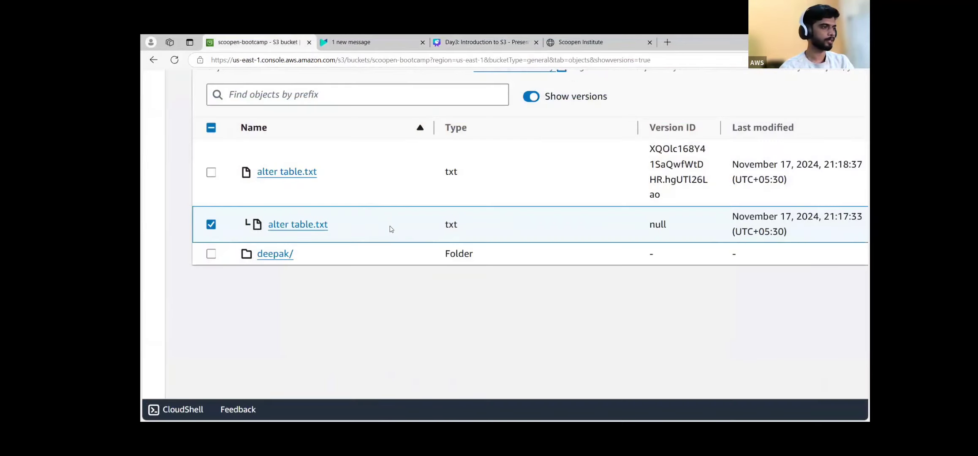
{"action": "left_click", "coordinate": [211, 224]}
{"action": "left_click", "coordinate": [531, 98]}
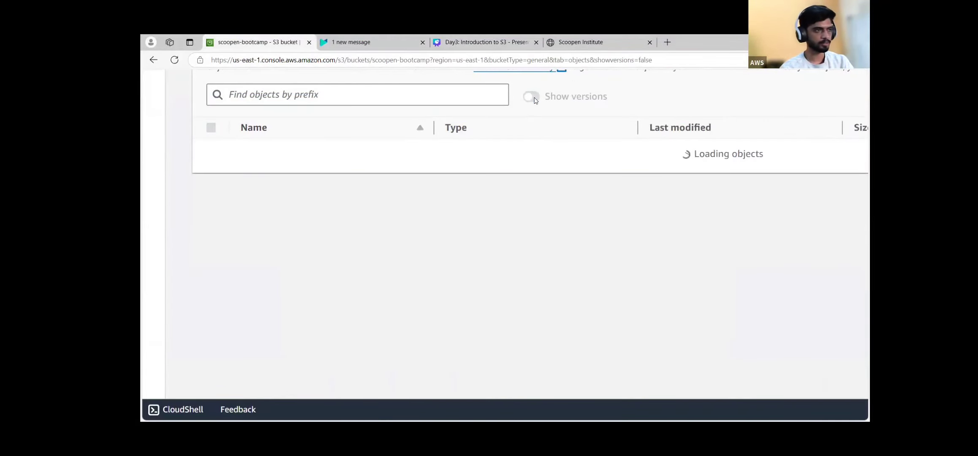
{"action": "scroll", "coordinate": [286, 234], "scroll_direction": "up", "scroll_amount": 1}
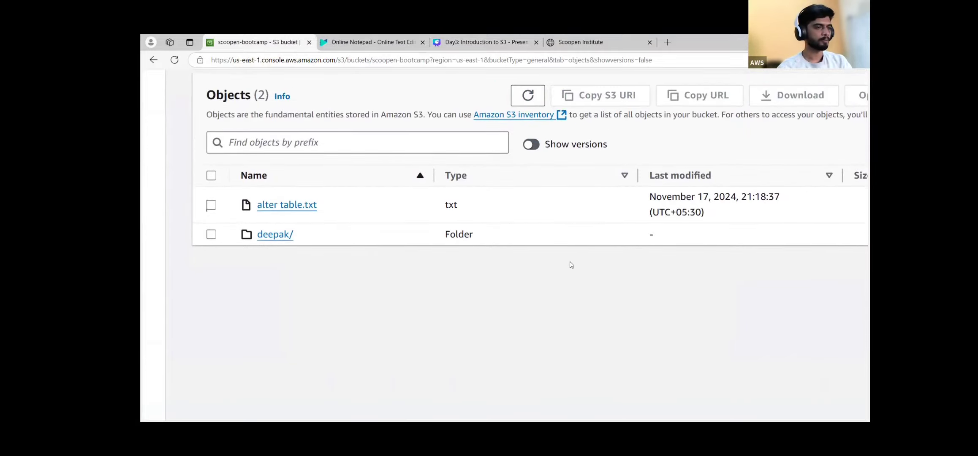
{"action": "left_click_drag", "start_coordinate": [797, 202], "coordinate": [737, 198]}
{"action": "left_click", "coordinate": [557, 258]}
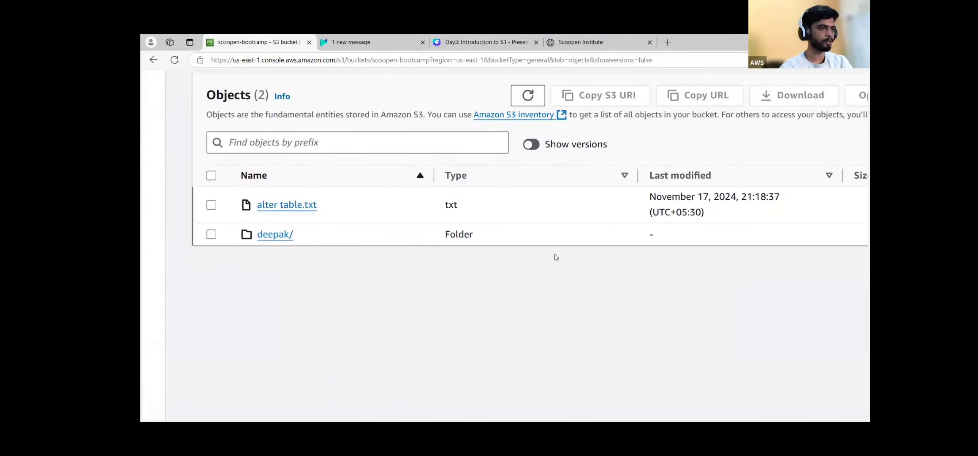
Delete alter table.txt while versions are hidden, confirm with "delete", and return to the scoopen-bootcamp bucket.
{"action": "left_click", "coordinate": [211, 205]}
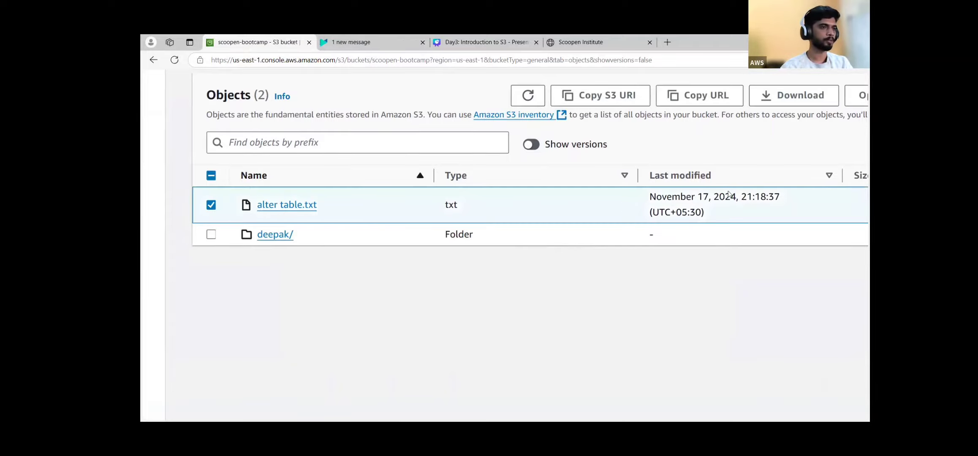
{"action": "scroll", "coordinate": [725, 247], "scroll_direction": "right", "scroll_amount": 5}
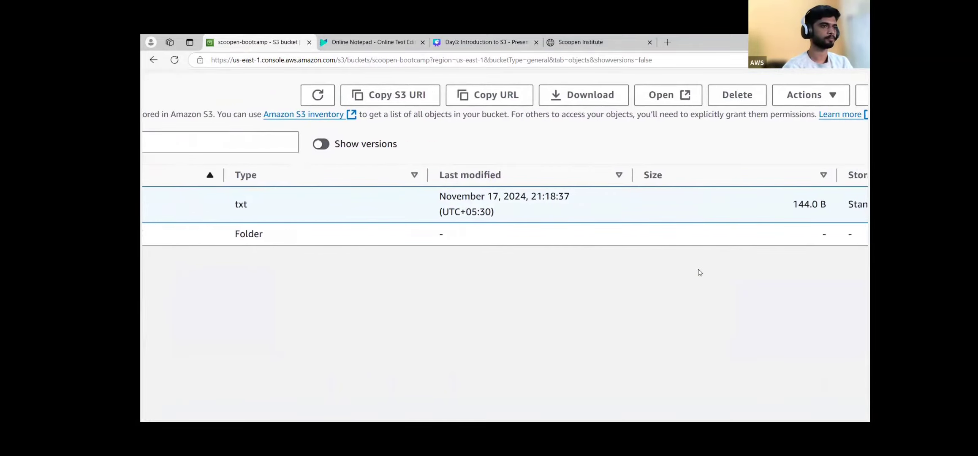
{"action": "left_click", "coordinate": [737, 95]}
{"action": "key", "text": "ctrl+0"}
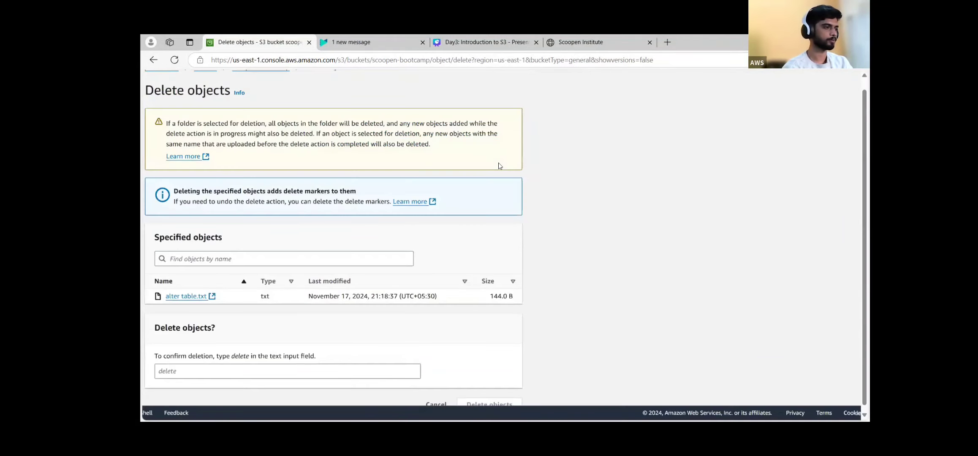
{"action": "left_click", "coordinate": [220, 376]}
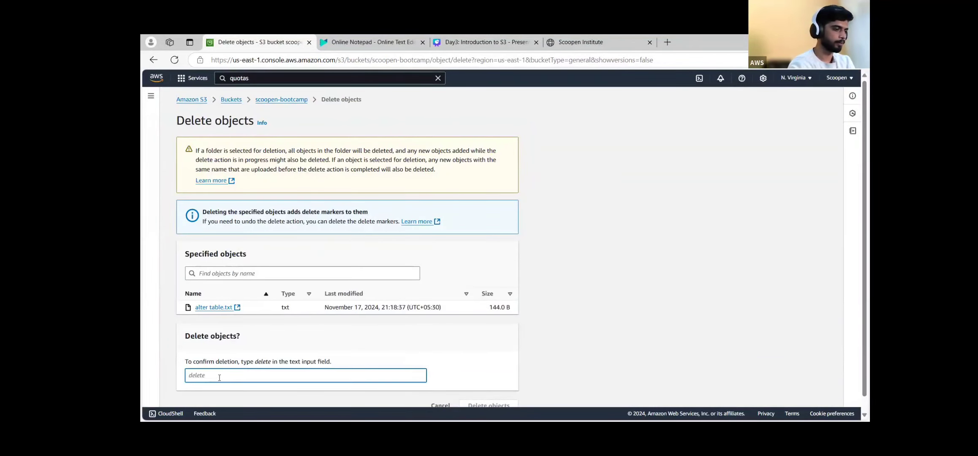
{"action": "type", "text": "delete"}
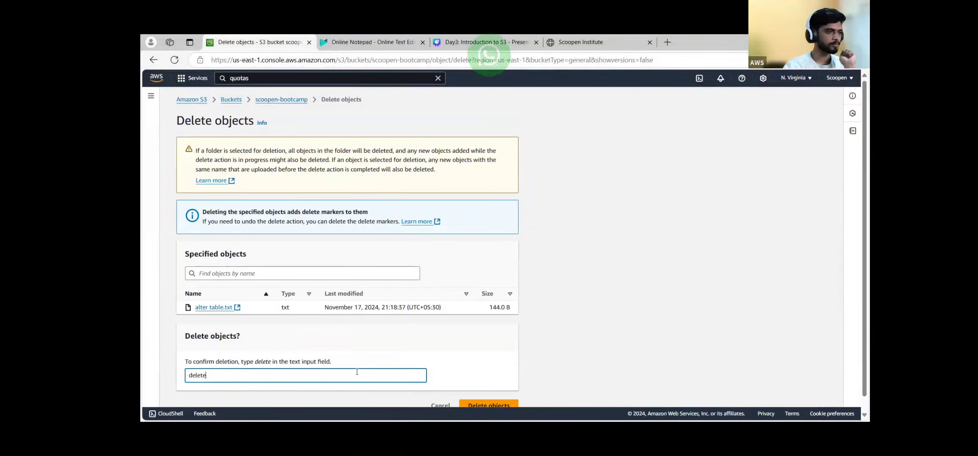
{"action": "scroll", "coordinate": [496, 373], "scroll_direction": "down", "scroll_amount": 1}
{"action": "left_click", "coordinate": [493, 391]}
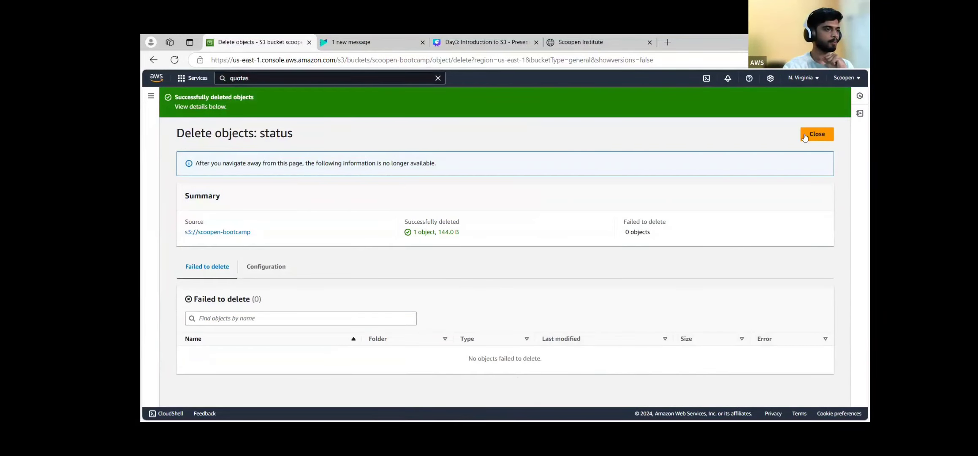
{"action": "left_click", "coordinate": [237, 233]}
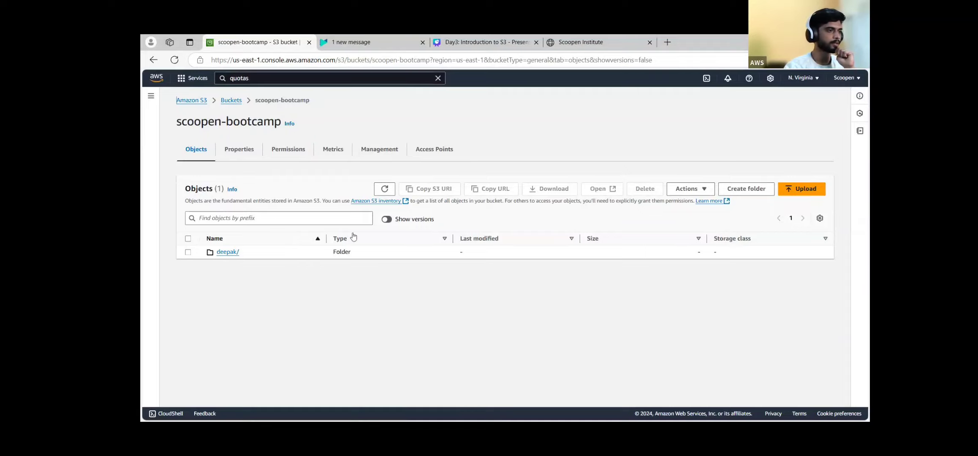
Show the object versions and examine the alter table.txt delete marker and the latest file version beneath it.
{"action": "left_click", "coordinate": [387, 219]}
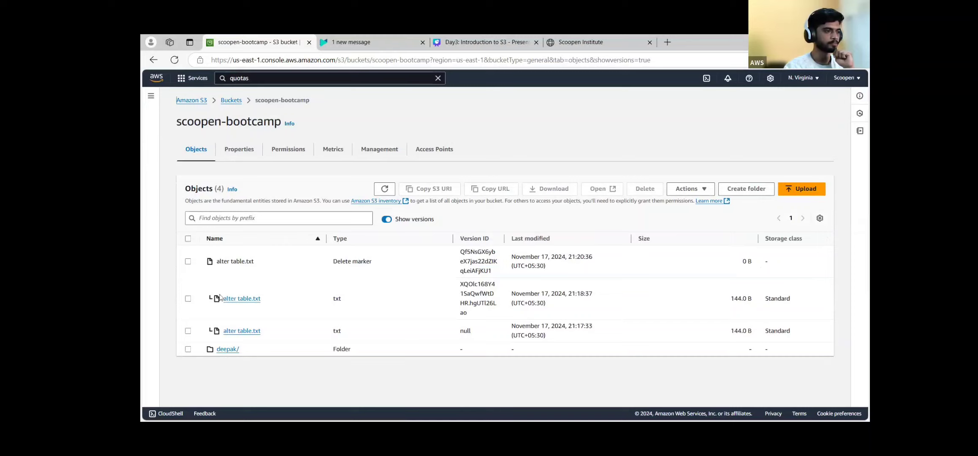
{"action": "triple_click", "coordinate": [219, 298]}
{"action": "left_click_drag", "start_coordinate": [608, 298], "coordinate": [221, 297]}
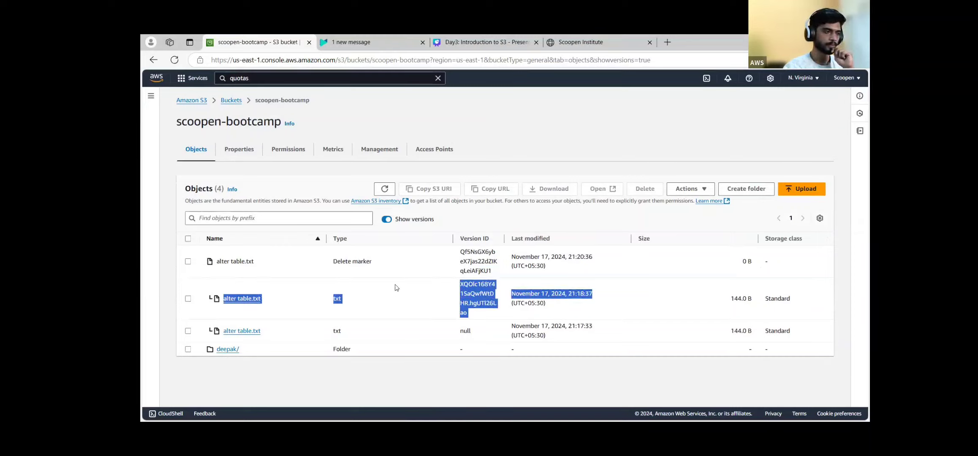
{"action": "left_click", "coordinate": [310, 283]}
{"action": "left_click_drag", "start_coordinate": [378, 267], "coordinate": [327, 263]}
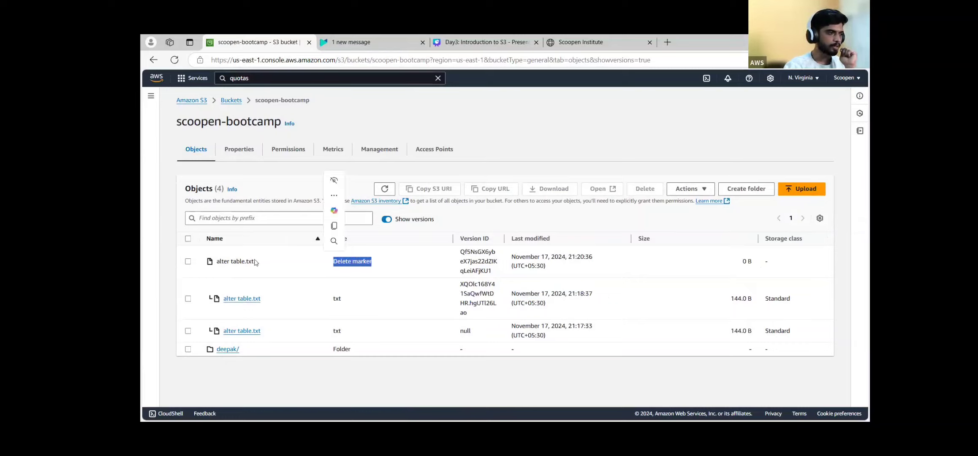
{"action": "left_click_drag", "start_coordinate": [260, 264], "coordinate": [618, 274]}
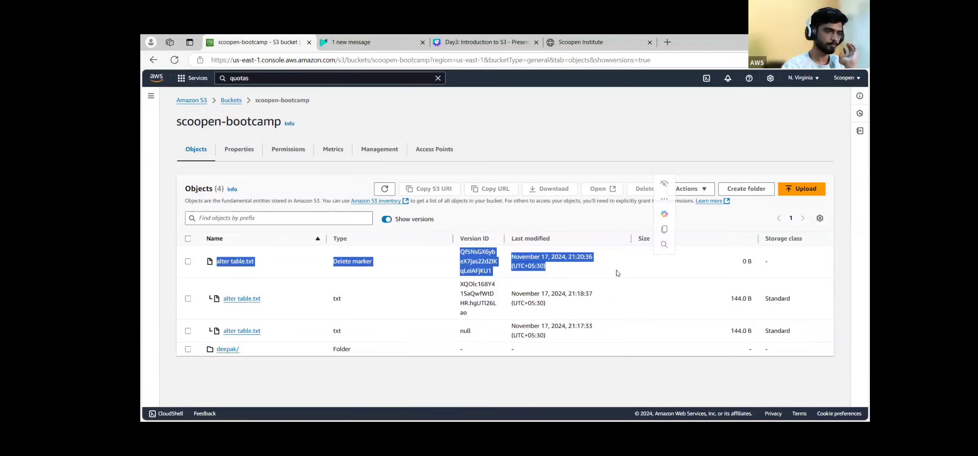
{"action": "left_click", "coordinate": [618, 274]}
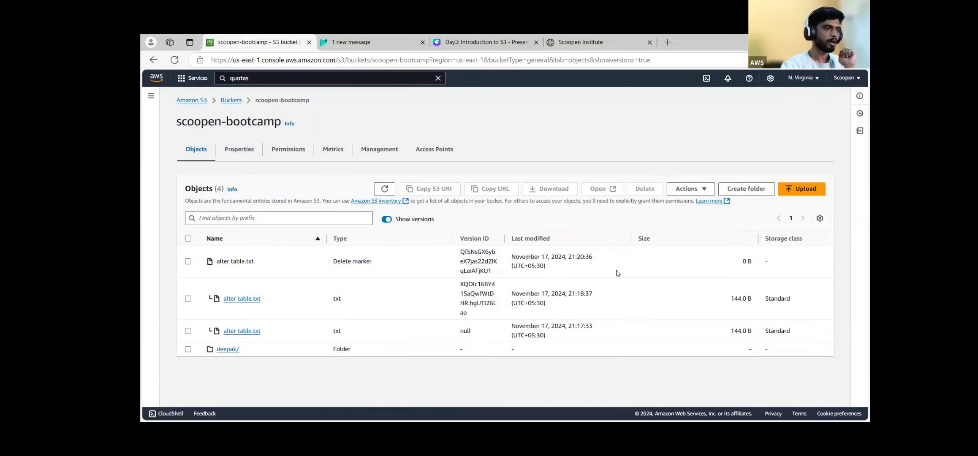
Remove the alter table.txt delete marker, confirming the deletion with "permanently delete".
{"action": "left_click", "coordinate": [187, 262]}
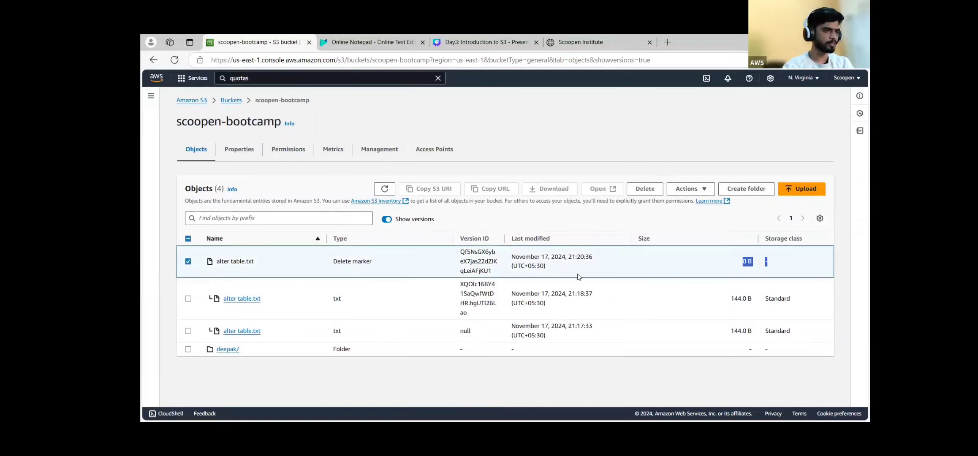
{"action": "left_click", "coordinate": [645, 189]}
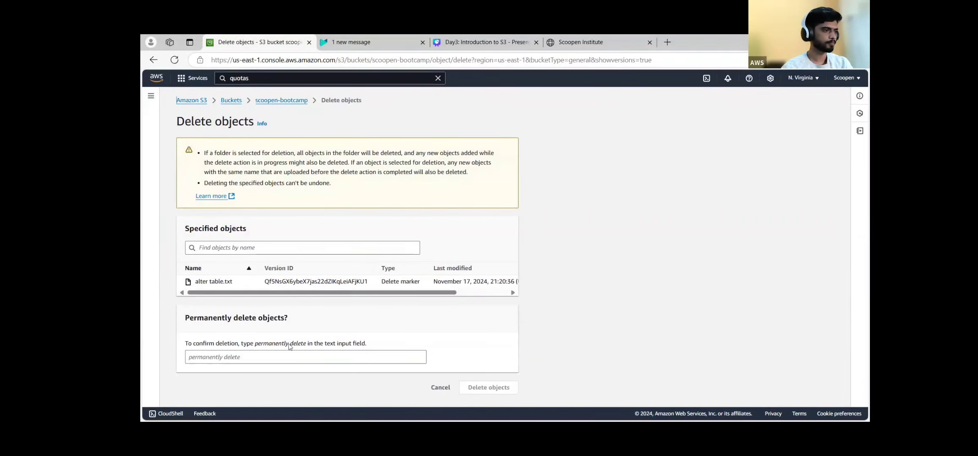
{"action": "left_click_drag", "start_coordinate": [255, 344], "coordinate": [306, 344]}
{"action": "key", "text": "ctrl+c"}
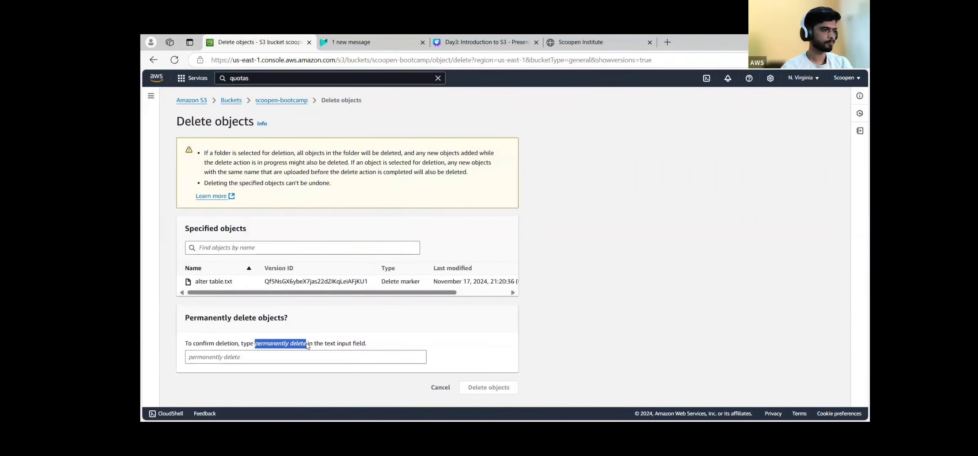
{"action": "left_click", "coordinate": [273, 364]}
{"action": "key", "text": "ctrl+v"}
{"action": "left_click", "coordinate": [488, 387]}
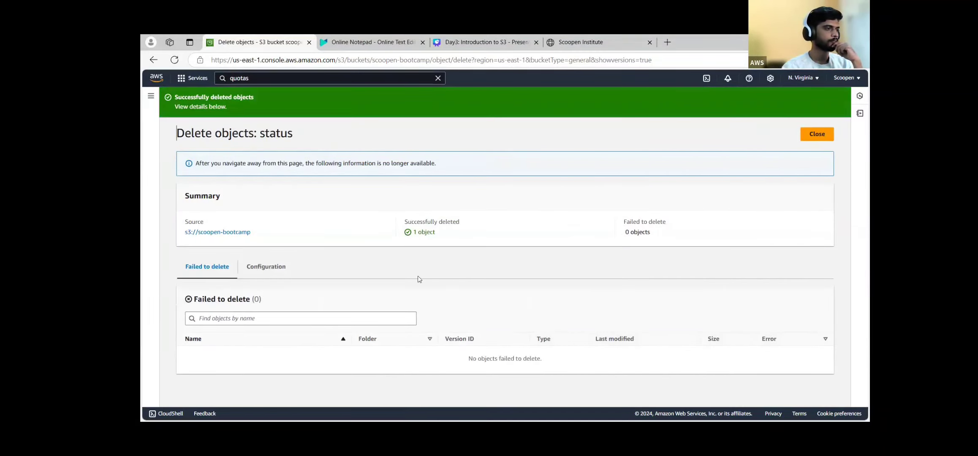
Return to the scoopen-bootcamp objects and check alter table.txt with versions shown and hidden again.
{"action": "key", "text": "alt+Left"}
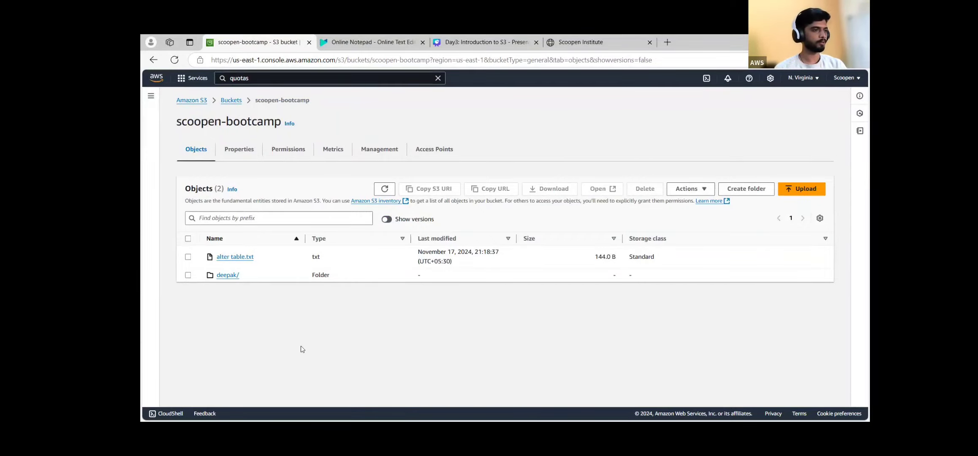
{"action": "left_click", "coordinate": [386, 219]}
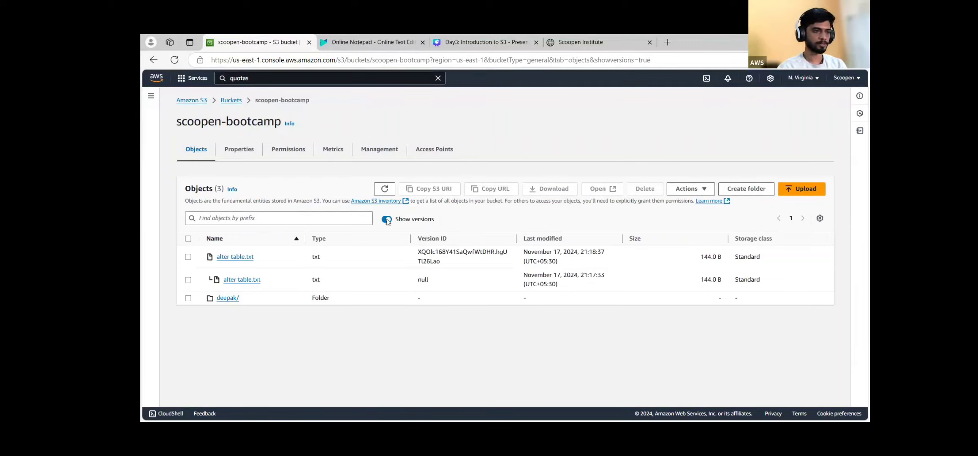
{"action": "left_click", "coordinate": [387, 220]}
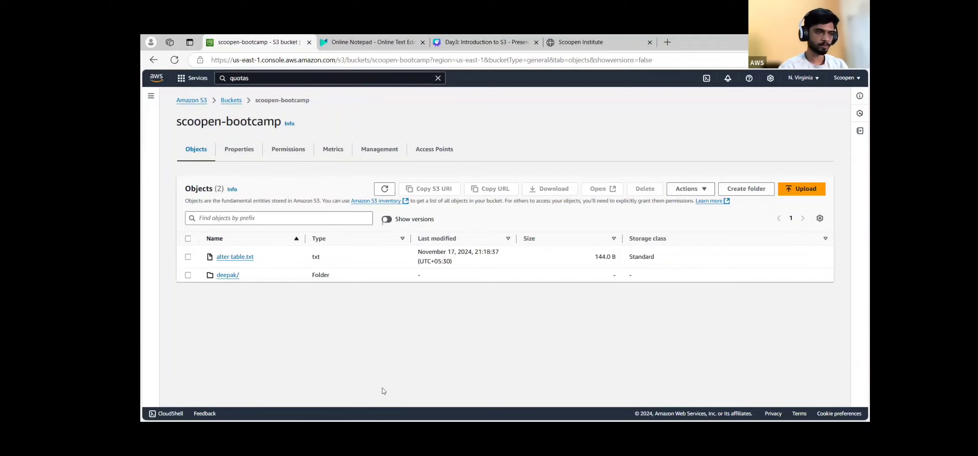
Delete alter table.txt again from the list without versions, confirm with "delete", and go back to the bucket.
{"action": "left_click", "coordinate": [188, 257]}
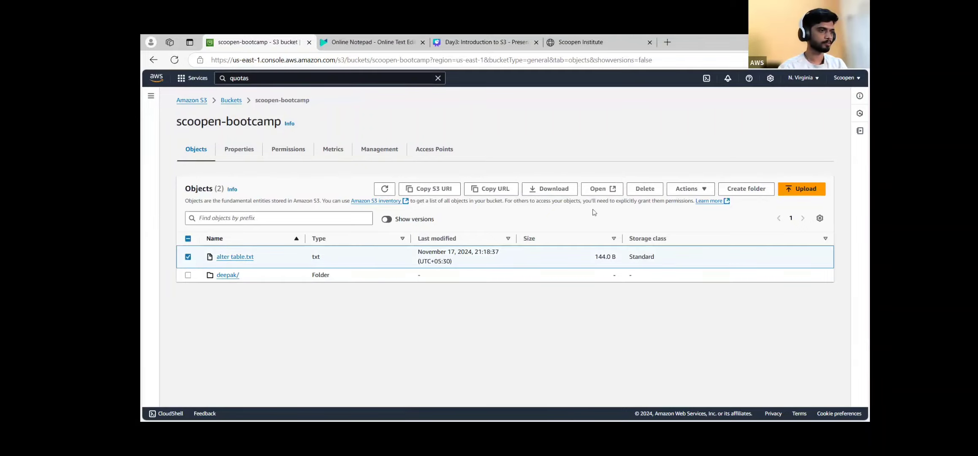
{"action": "left_click", "coordinate": [216, 376]}
{"action": "type", "text": "delete"}
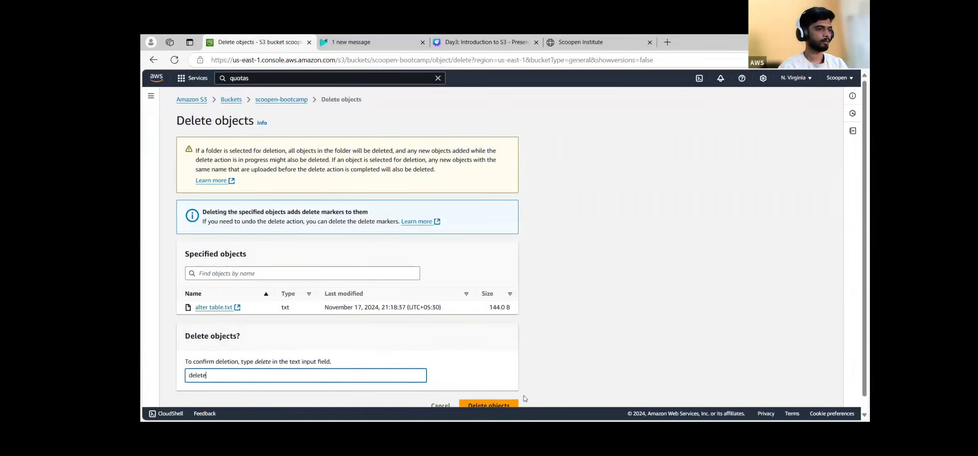
{"action": "left_click", "coordinate": [489, 405]}
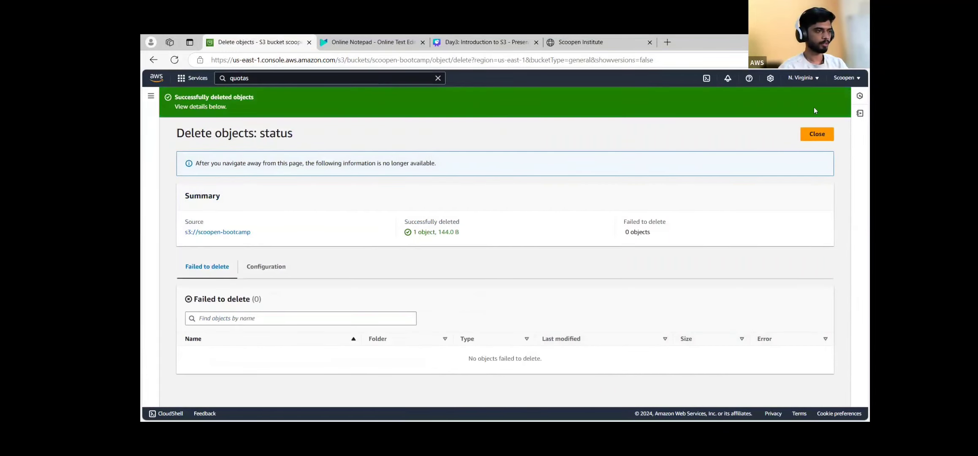
{"action": "left_click", "coordinate": [220, 232]}
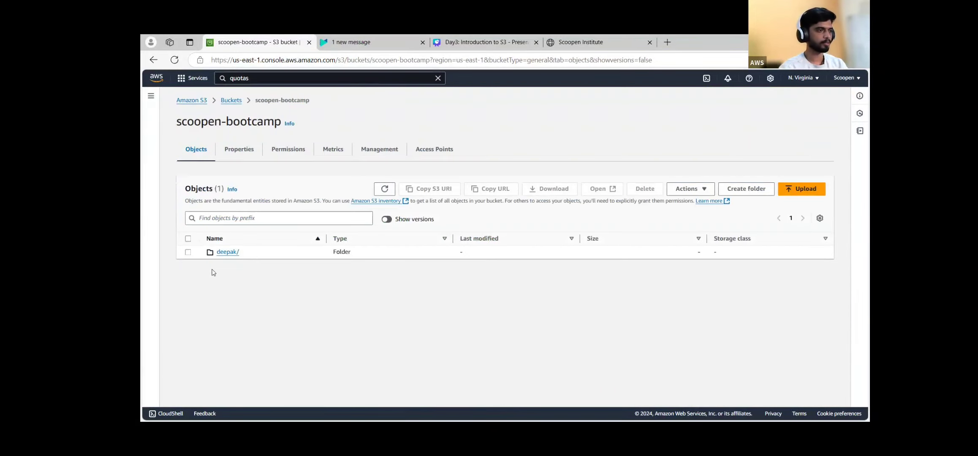
Show the object versions and compare the new delete marker's time with the latest alter table.txt version.
{"action": "left_click", "coordinate": [386, 219]}
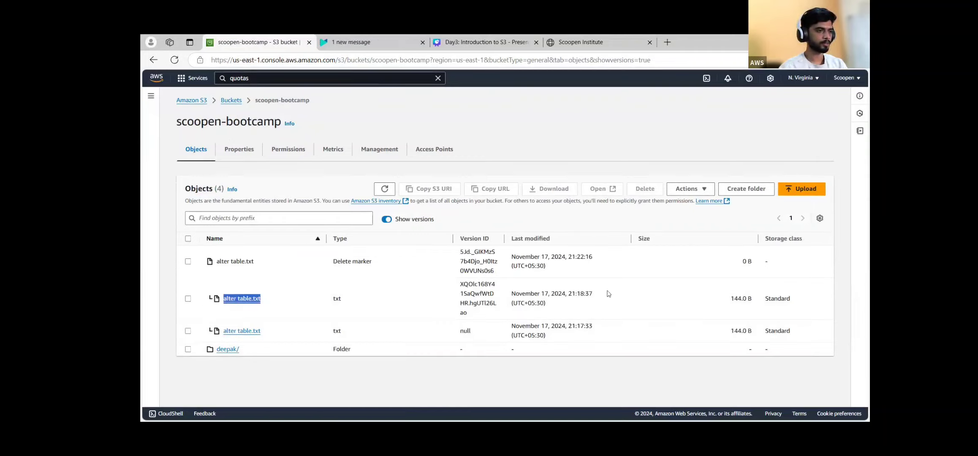
{"action": "left_click_drag", "start_coordinate": [593, 293], "coordinate": [545, 294]}
{"action": "left_click_drag", "start_coordinate": [202, 270], "coordinate": [604, 266]}
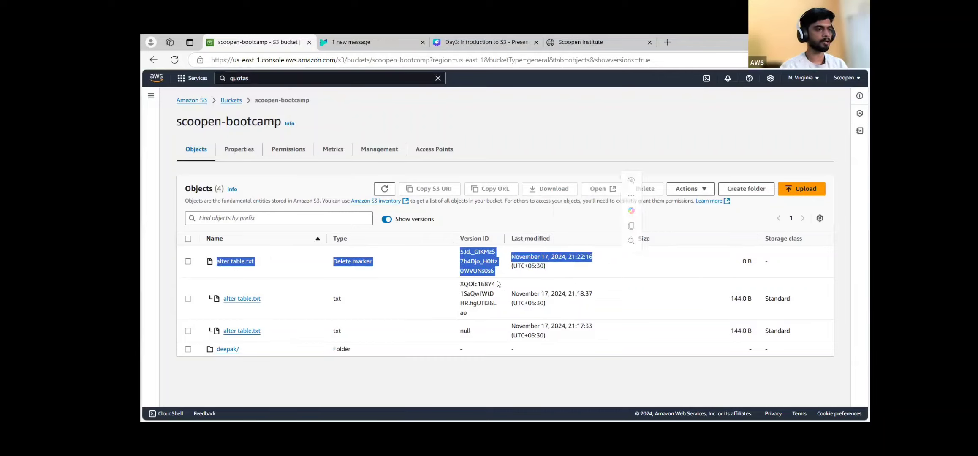
{"action": "left_click", "coordinate": [203, 270]}
Permanently delete the new alter table.txt delete marker, confirming with "permanently delete".
{"action": "left_click", "coordinate": [188, 261]}
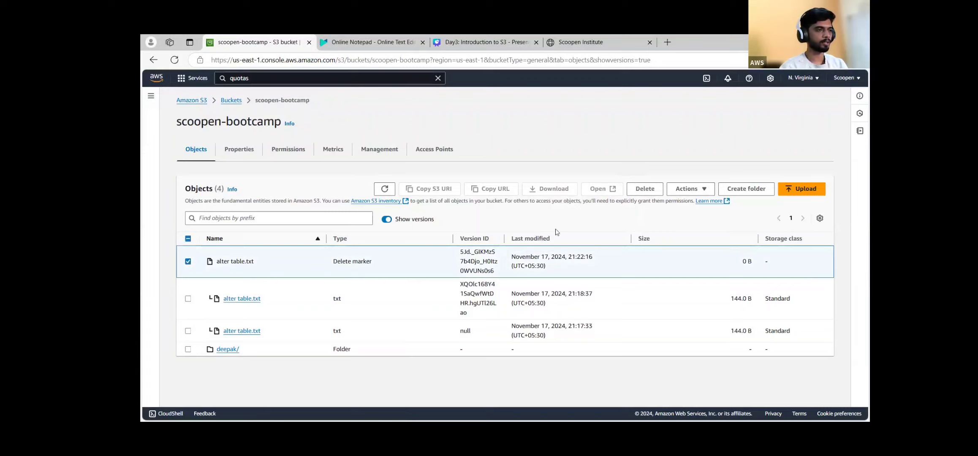
{"action": "left_click", "coordinate": [645, 189]}
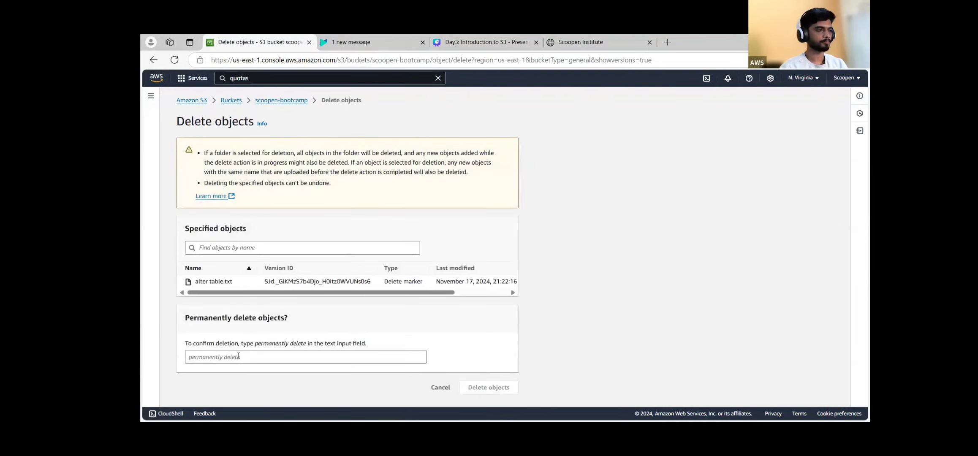
{"action": "left_click", "coordinate": [238, 357]}
{"action": "key", "text": "ctrl+v"}
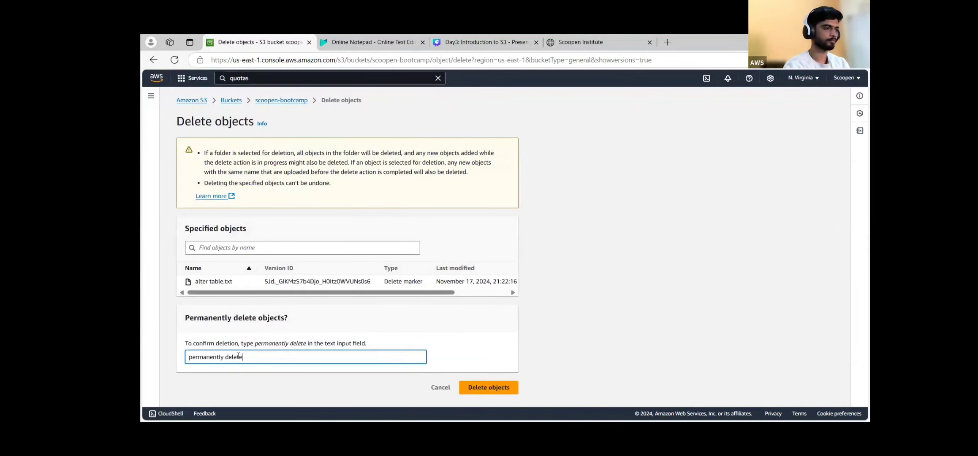
{"action": "left_click", "coordinate": [490, 390]}
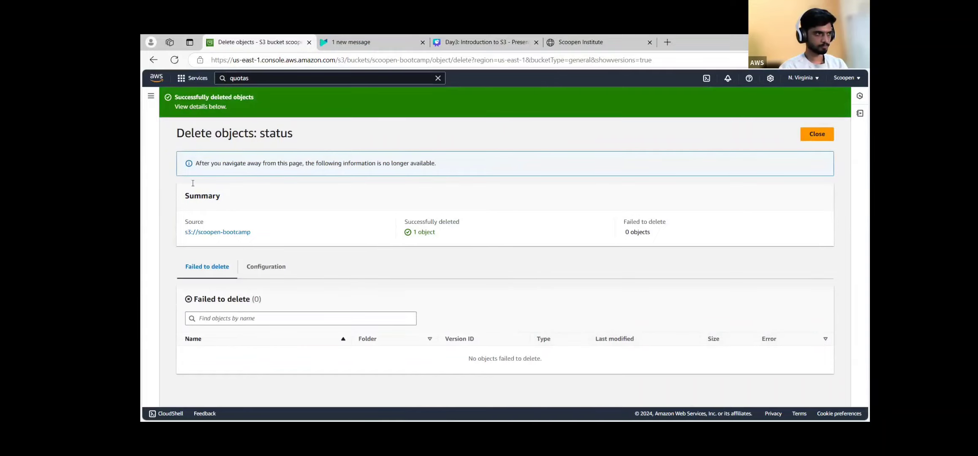
Go back to the scoopen-bootcamp objects, hide the versions, and highlight the alter table.txt name.
{"action": "left_click", "coordinate": [218, 232]}
{"action": "left_click", "coordinate": [397, 219]}
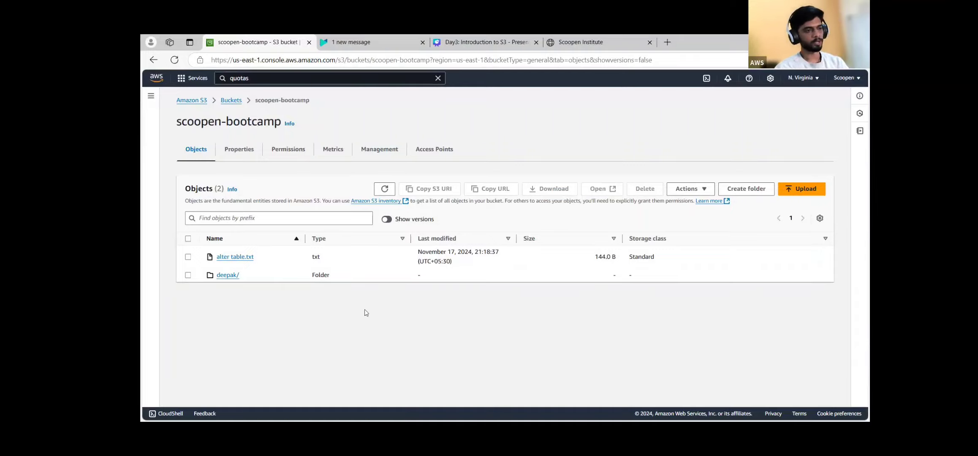
{"action": "left_click_drag", "start_coordinate": [271, 260], "coordinate": [202, 261]}
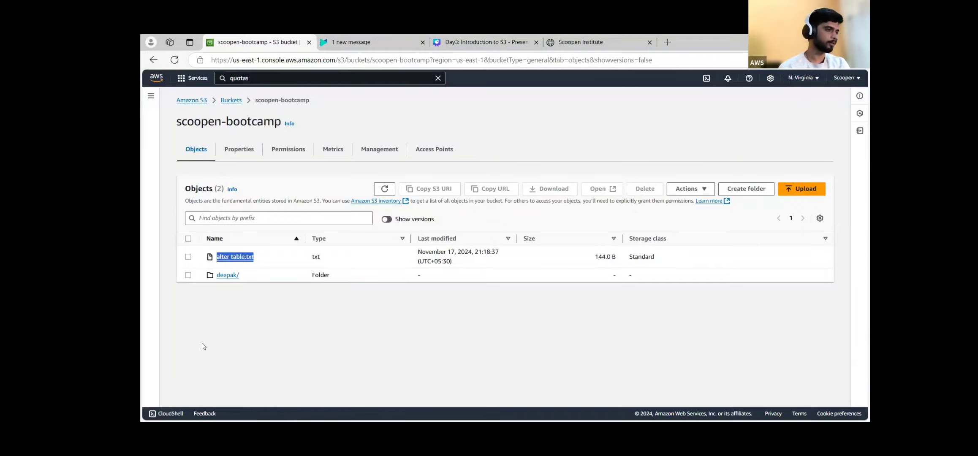
Show versions, permanently delete the current version of alter table.txt with the confirmation "permanently delete", and close the deletion status.
{"action": "left_click", "coordinate": [391, 220]}
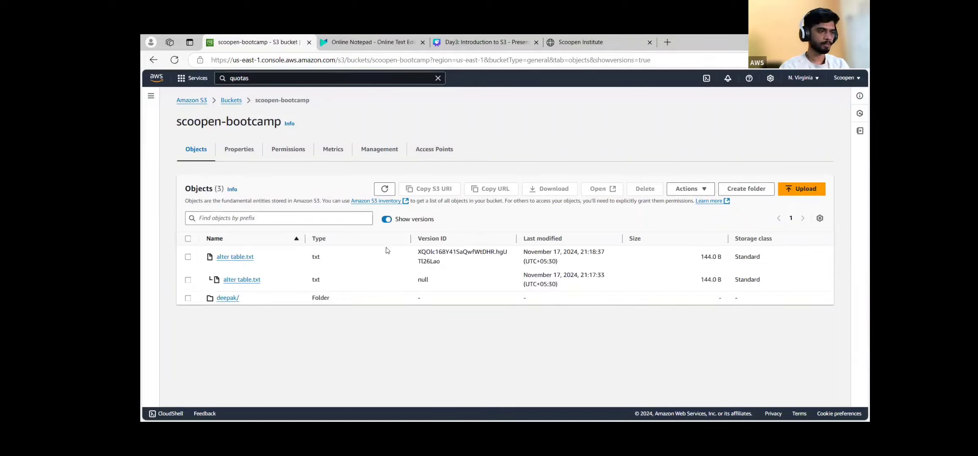
{"action": "left_click", "coordinate": [188, 257]}
{"action": "left_click", "coordinate": [646, 188]}
{"action": "left_click", "coordinate": [226, 358]}
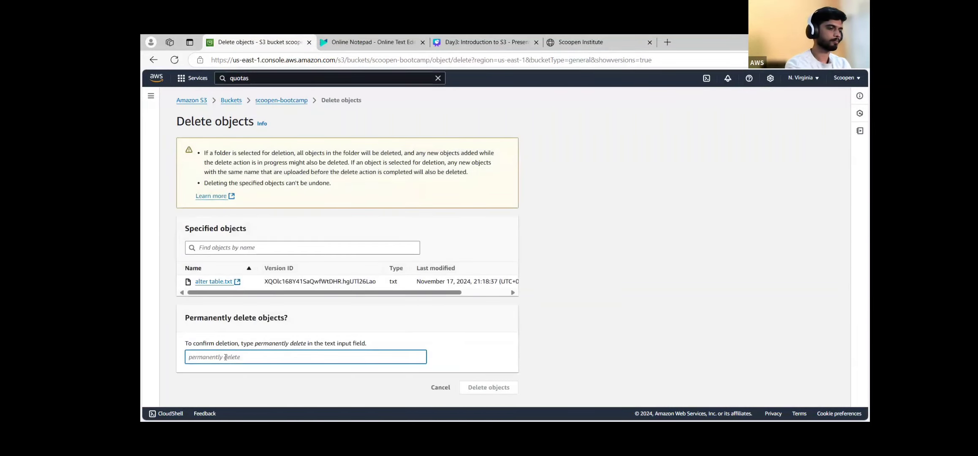
{"action": "type", "text": "permanently delete"}
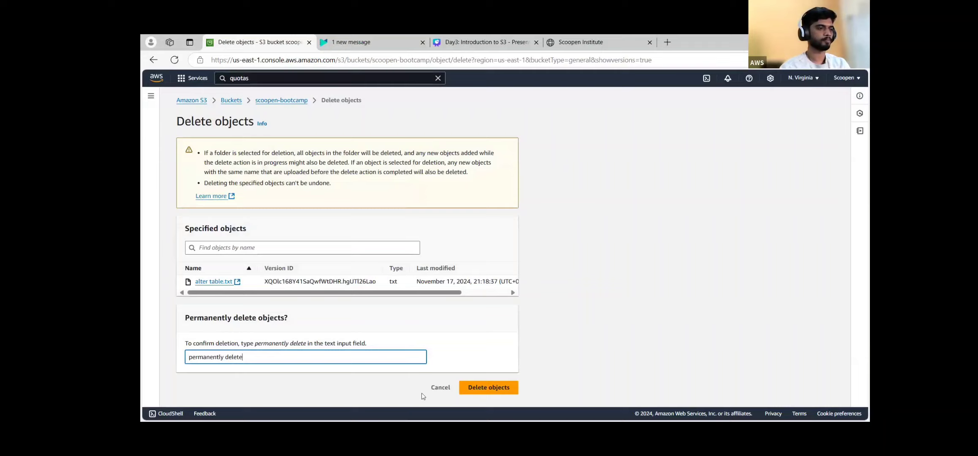
{"action": "left_click", "coordinate": [490, 386]}
{"action": "left_click", "coordinate": [817, 135]}
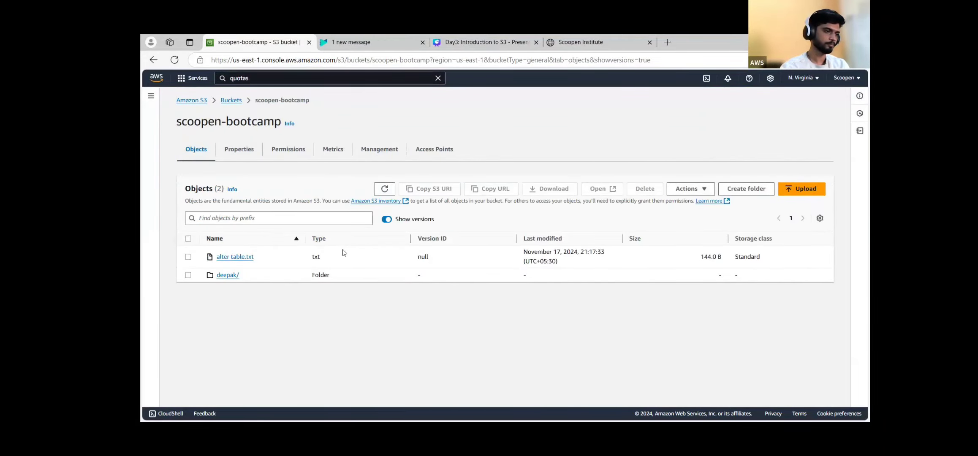
Hide the object versions, review the versioning problems in the Online Notepad running notes, and return to the scoopen-bootcamp objects.
{"action": "left_click", "coordinate": [387, 220]}
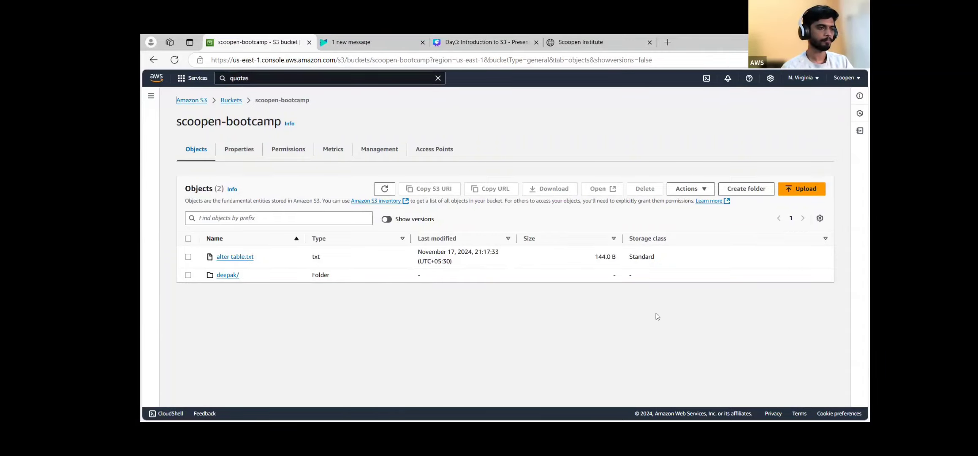
{"action": "left_click", "coordinate": [361, 42]}
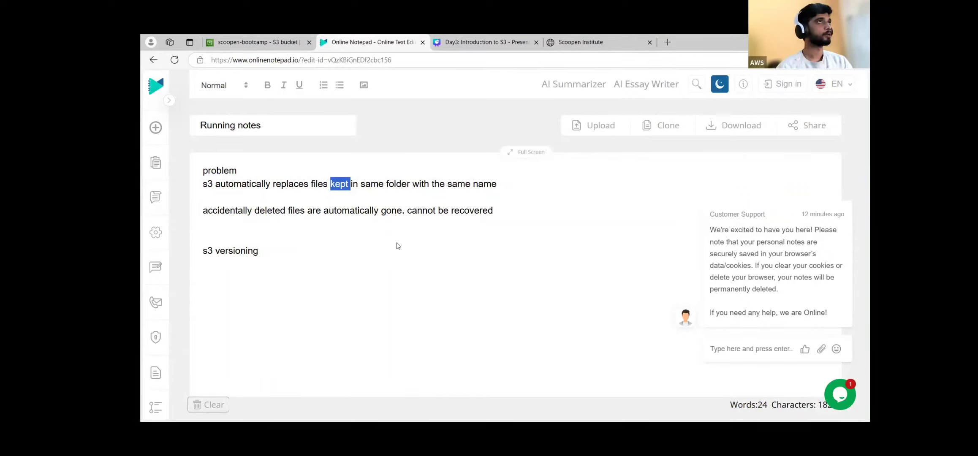
{"action": "mouse_move", "coordinate": [696, 306]}
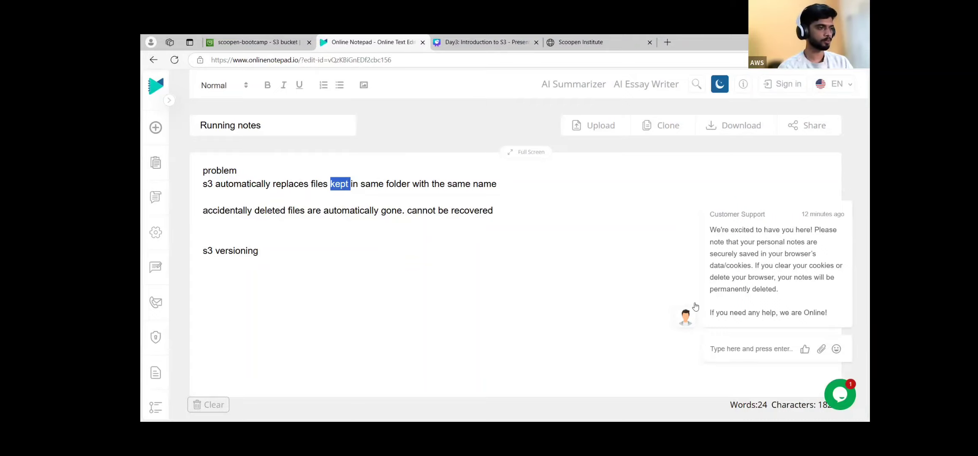
{"action": "left_click", "coordinate": [254, 43]}
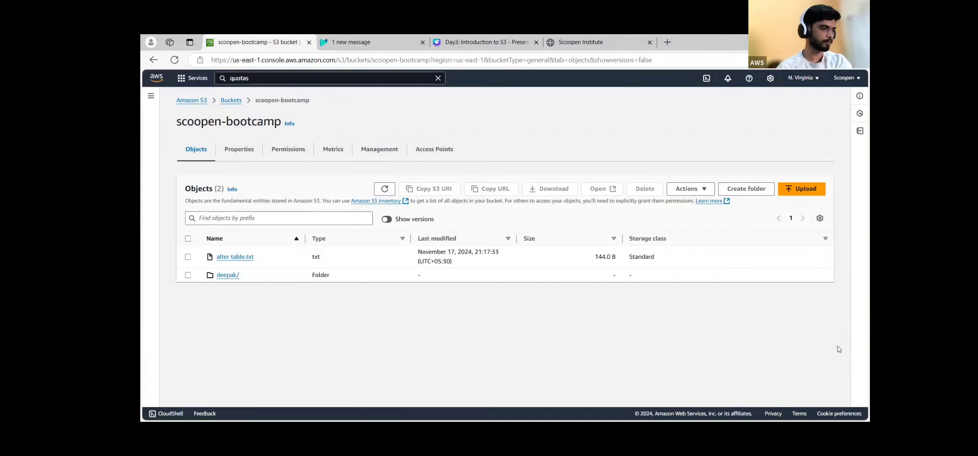
{"action": "left_click", "coordinate": [288, 149]}
{"action": "left_click", "coordinate": [200, 152]}
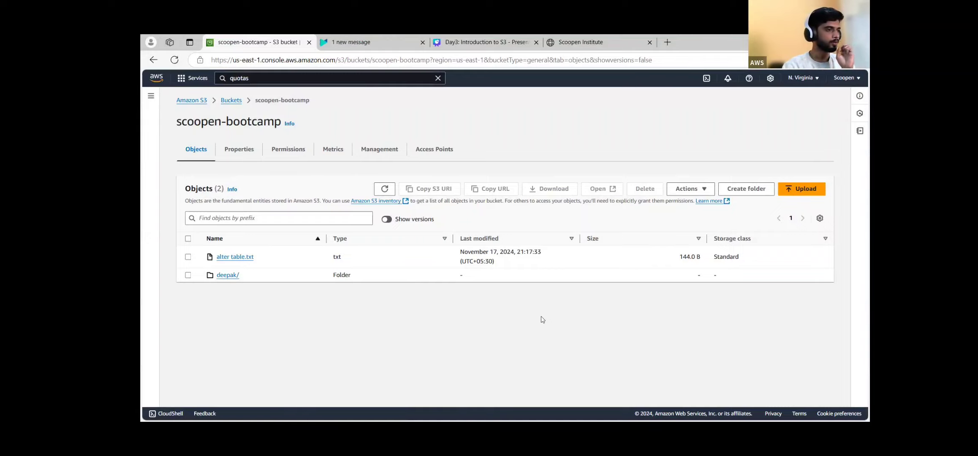
Highlight the scoopen-bootcamp name and review the Bucket Versioning section in the bucket's properties.
{"action": "left_click_drag", "start_coordinate": [175, 122], "coordinate": [275, 128]}
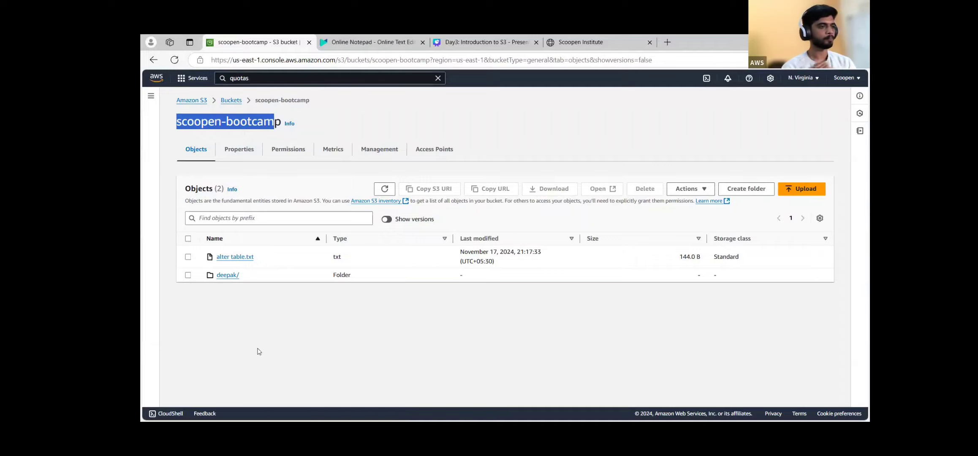
{"action": "left_click", "coordinate": [245, 158]}
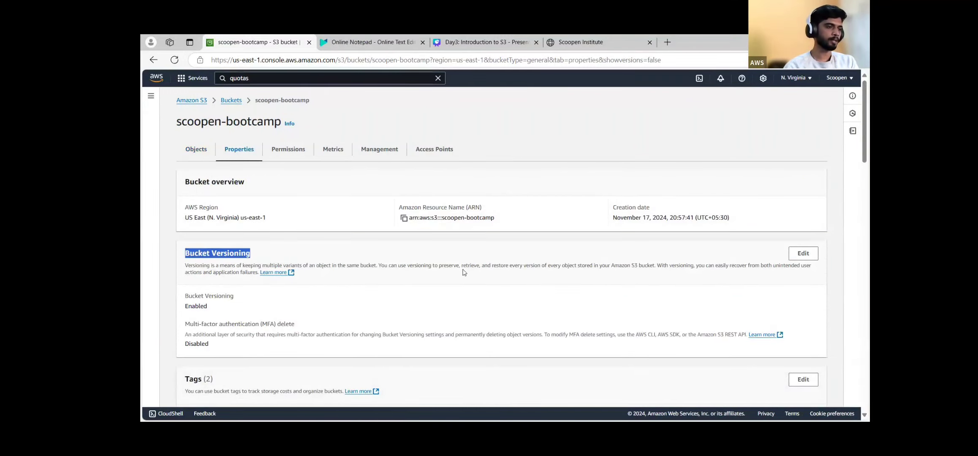
{"action": "left_click", "coordinate": [202, 157]}
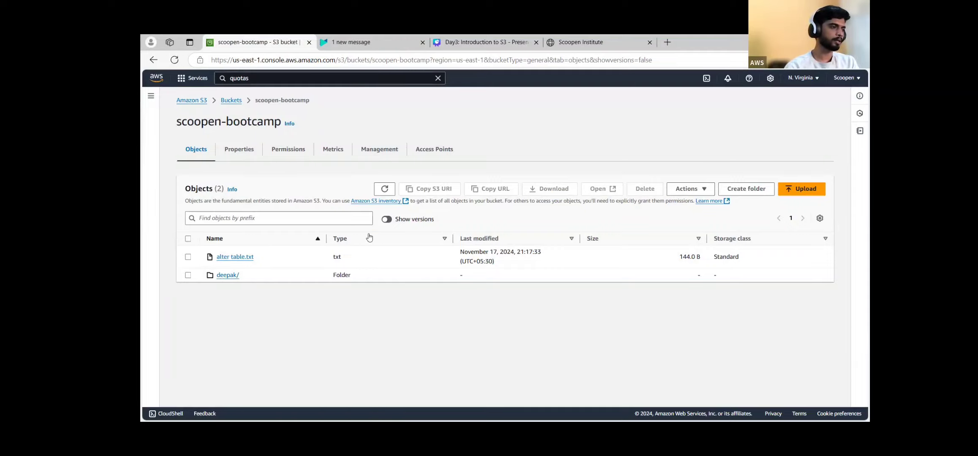
Show the object versions, recheck the bucket's versioning properties, and highlight the name and size of alter table.txt.
{"action": "left_click", "coordinate": [387, 220]}
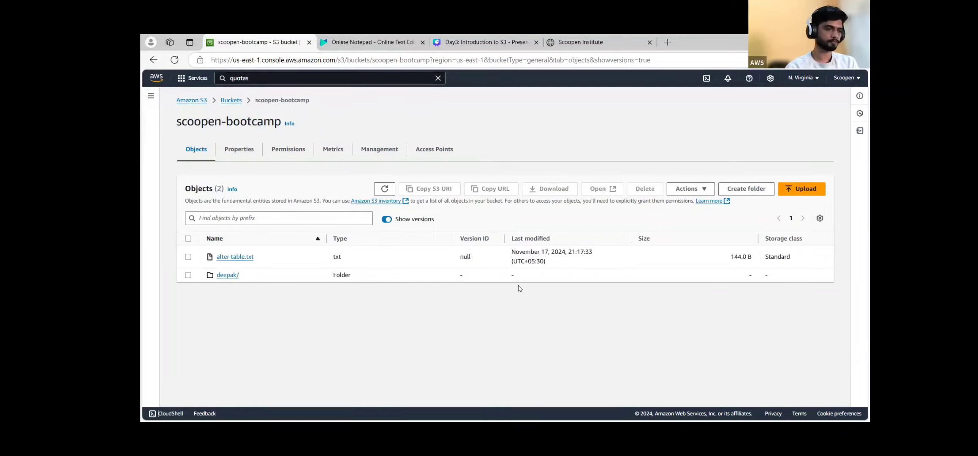
{"action": "left_click", "coordinate": [239, 149]}
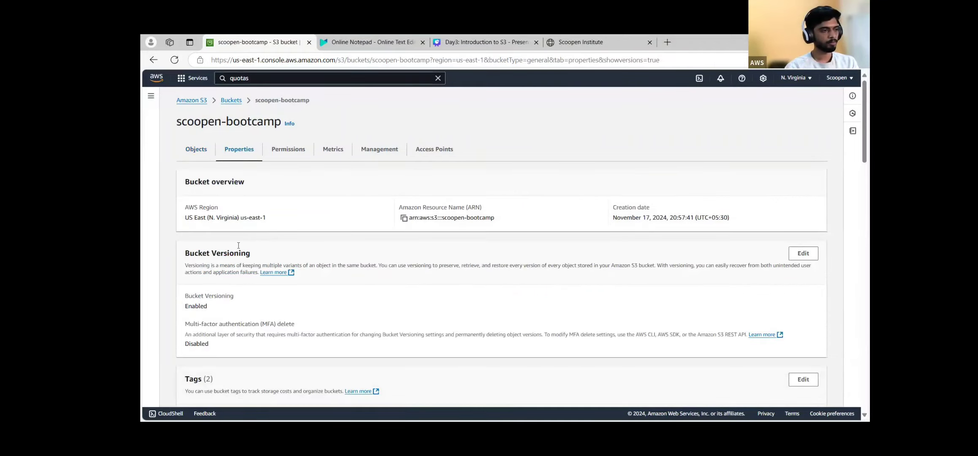
{"action": "left_click", "coordinate": [200, 148]}
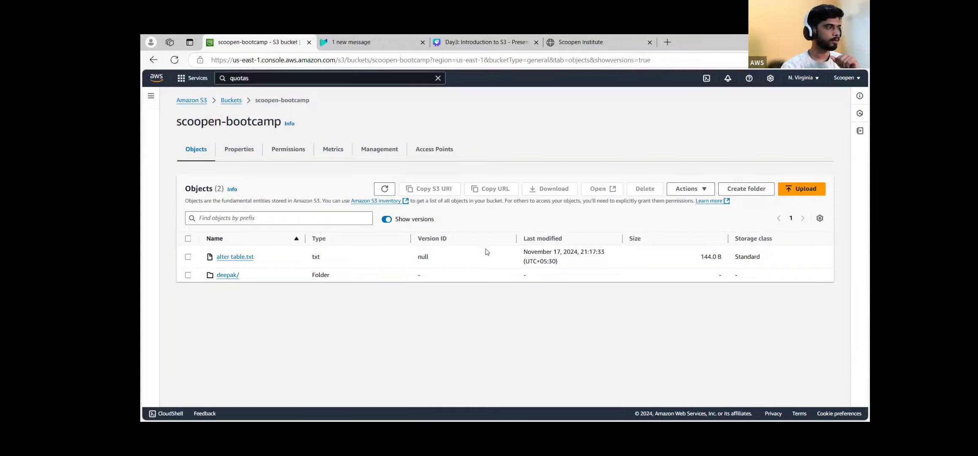
{"action": "left_click_drag", "start_coordinate": [268, 262], "coordinate": [210, 271]}
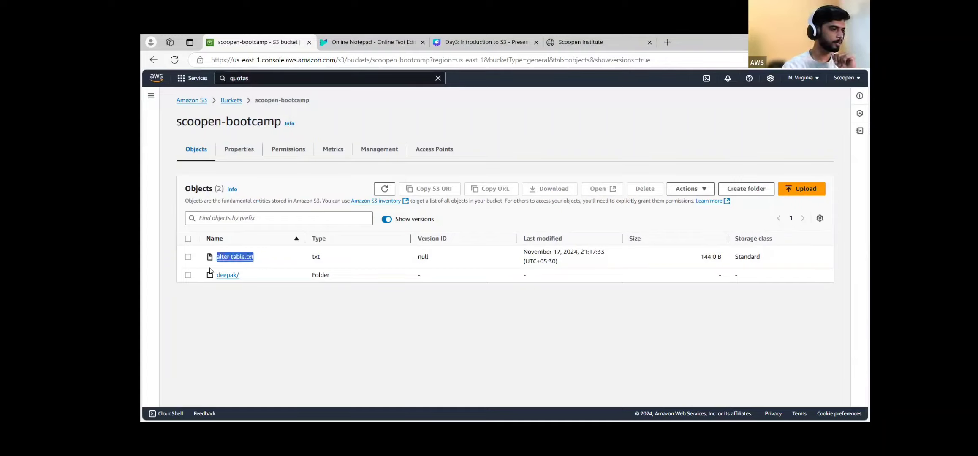
{"action": "left_click_drag", "start_coordinate": [725, 257], "coordinate": [688, 263]}
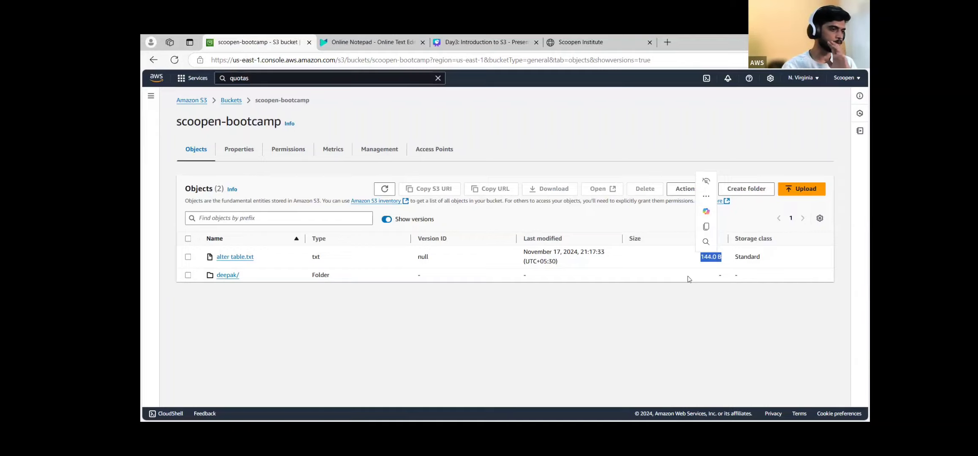
Highlight the General purpose buckets heading in the bucket list and open Service Quotas from the "quotas" search in a new tab.
{"action": "left_click", "coordinate": [231, 101]}
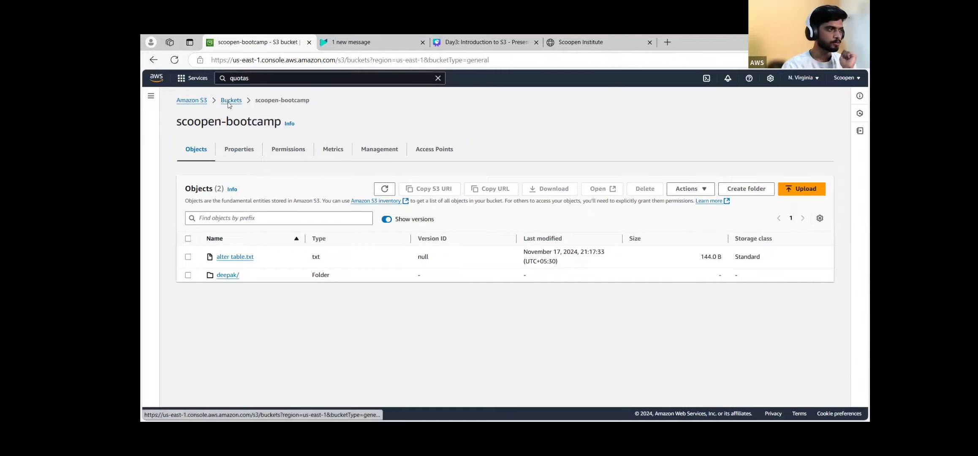
{"action": "left_click_drag", "start_coordinate": [288, 203], "coordinate": [184, 206]}
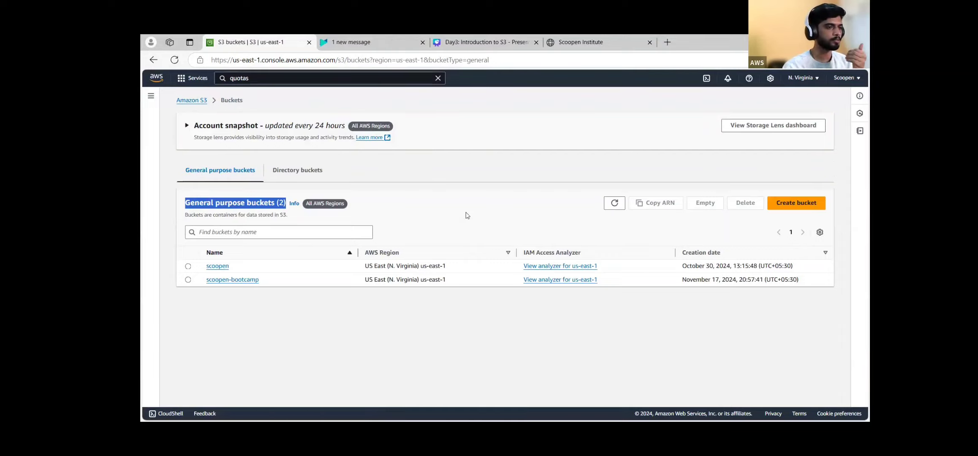
{"action": "left_click", "coordinate": [262, 80]}
{"action": "mouse_move", "coordinate": [358, 151]}
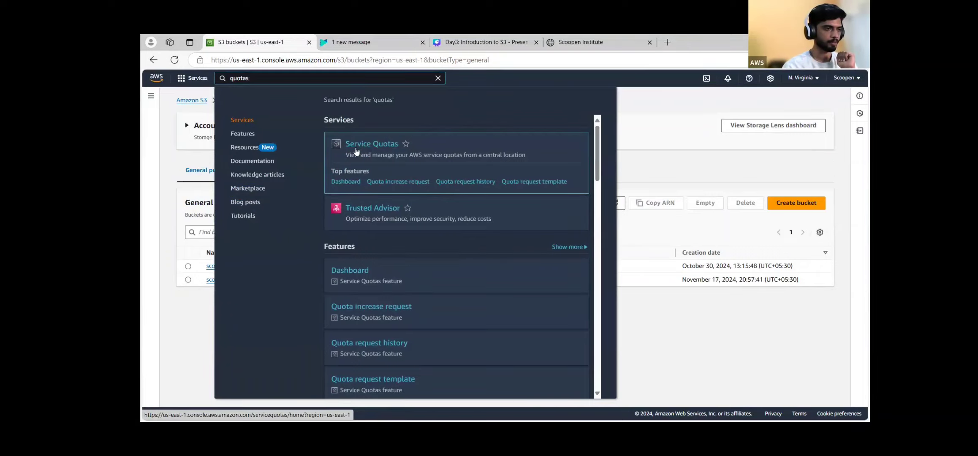
{"action": "right_click", "coordinate": [356, 146]}
{"action": "left_click", "coordinate": [393, 155]}
{"action": "left_click", "coordinate": [367, 42]}
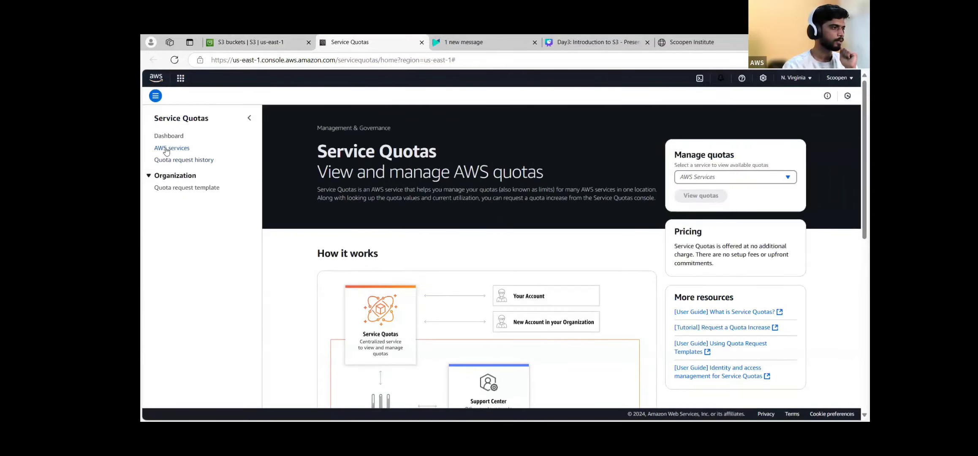
Find "s3" among the AWS services and open the Amazon Simple Storage Service quotas, ready for a quota name search.
{"action": "left_click", "coordinate": [170, 147]}
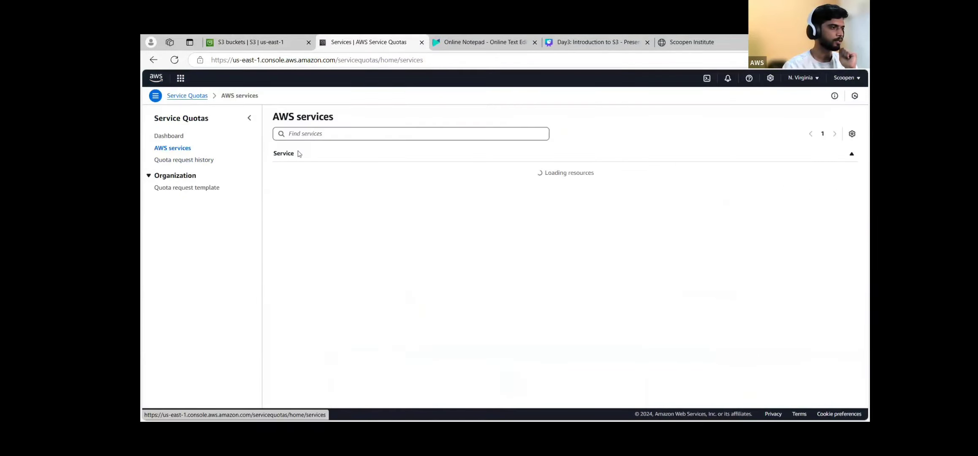
{"action": "left_click", "coordinate": [306, 136]}
{"action": "type", "text": "s3"}
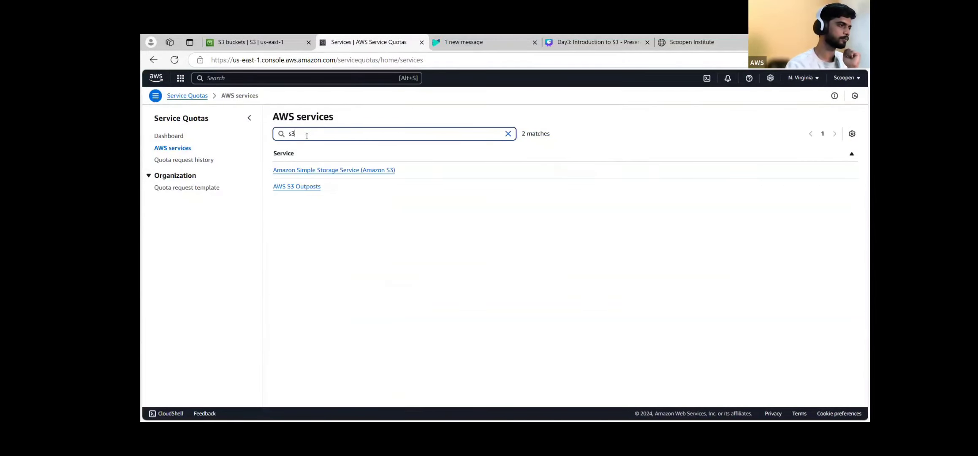
{"action": "left_click", "coordinate": [328, 171]}
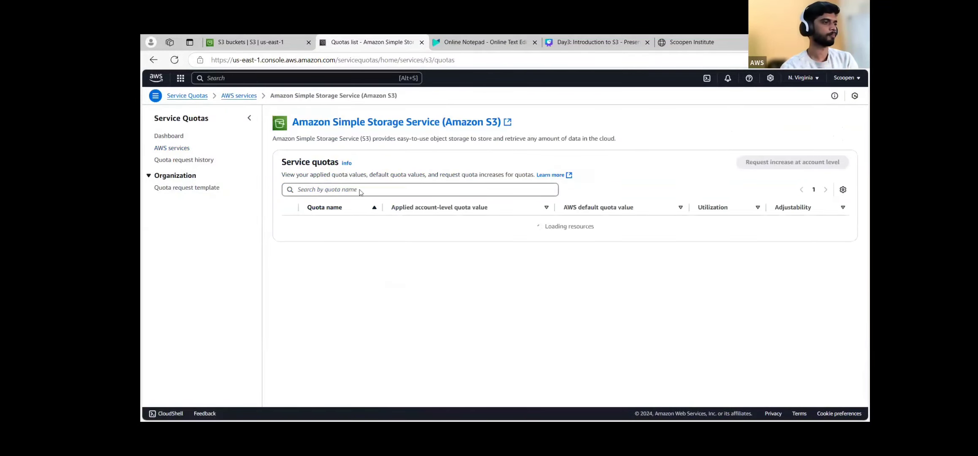
{"action": "left_click", "coordinate": [353, 189]}
{"action": "type", "text": "number"}
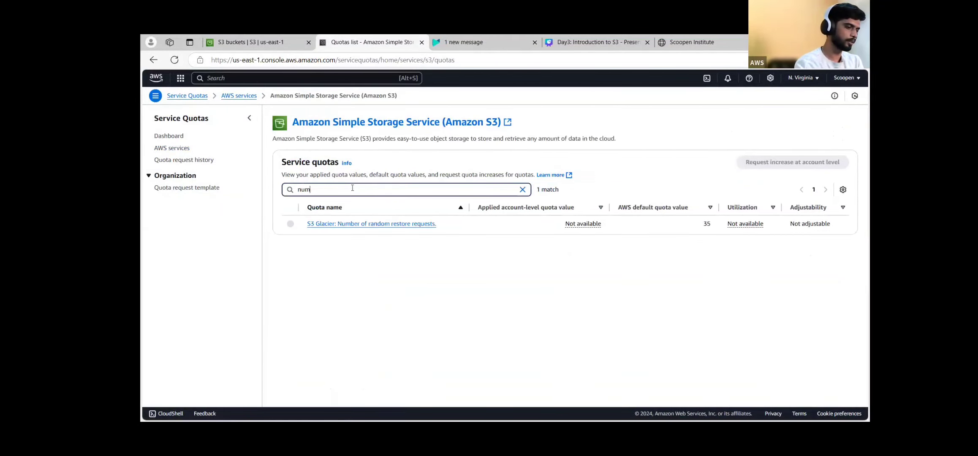
{"action": "key", "text": "BackSpace"}
{"action": "key", "text": "BackSpace"}
{"action": "key", "text": "BackSpace"}
{"action": "key", "text": "BackSpace"}
{"action": "key", "text": "BackSpace"}
{"action": "key", "text": "BackSpace"}
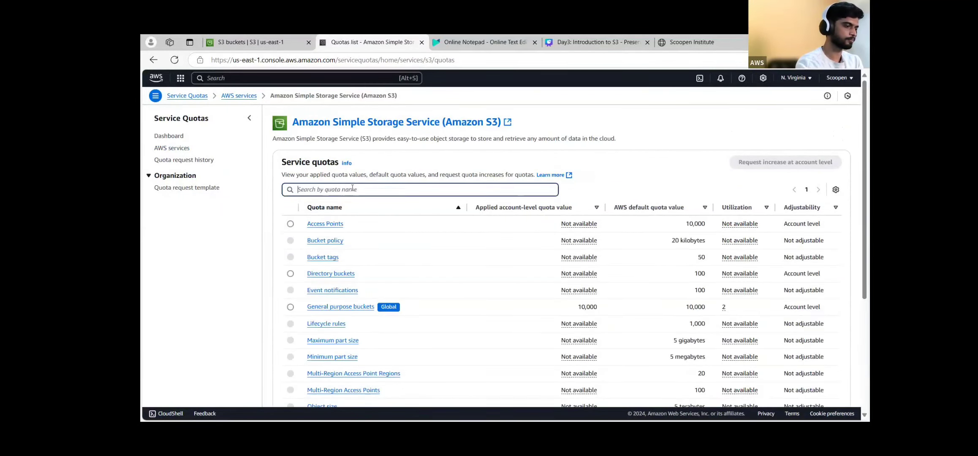
Filter the quotas by "bucket" and highlight the General purpose buckets quota and its applied account-level value.
{"action": "type", "text": "bucket"}
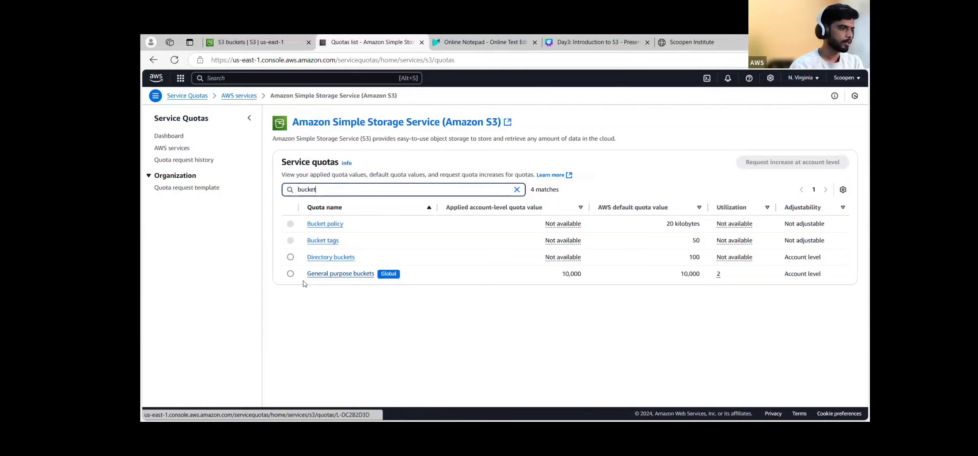
{"action": "left_click_drag", "start_coordinate": [306, 279], "coordinate": [385, 275]}
{"action": "left_click_drag", "start_coordinate": [645, 276], "coordinate": [561, 275]}
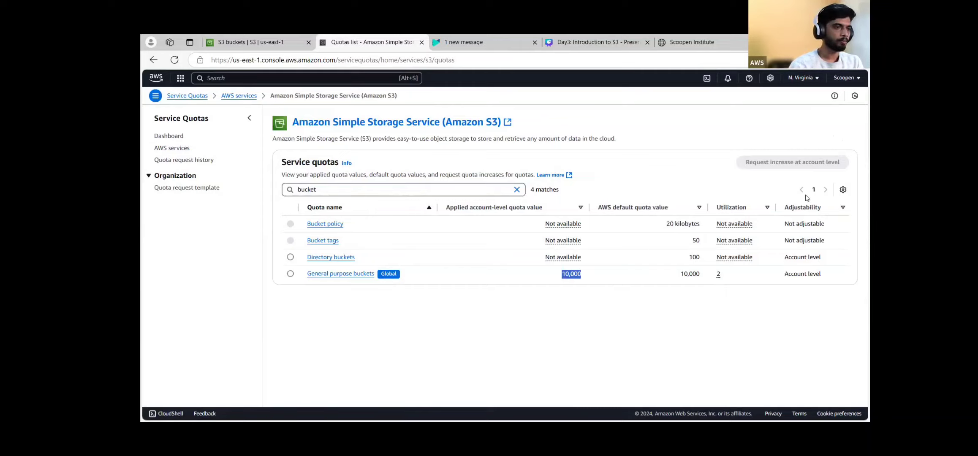
Compare the adjustability of the Bucket policy and General purpose buckets quotas, and highlight the Directory buckets and General purpose buckets names.
{"action": "left_click_drag", "start_coordinate": [352, 226], "coordinate": [288, 227]}
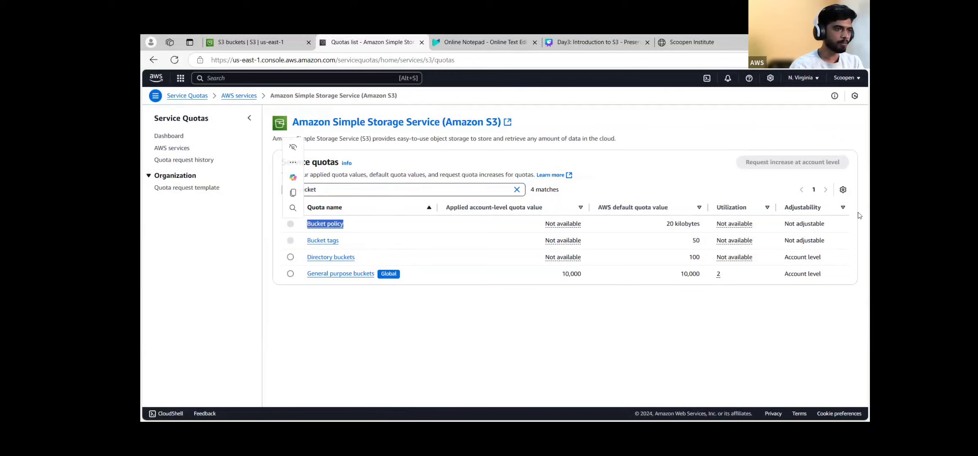
{"action": "left_click_drag", "start_coordinate": [840, 223], "coordinate": [783, 225]}
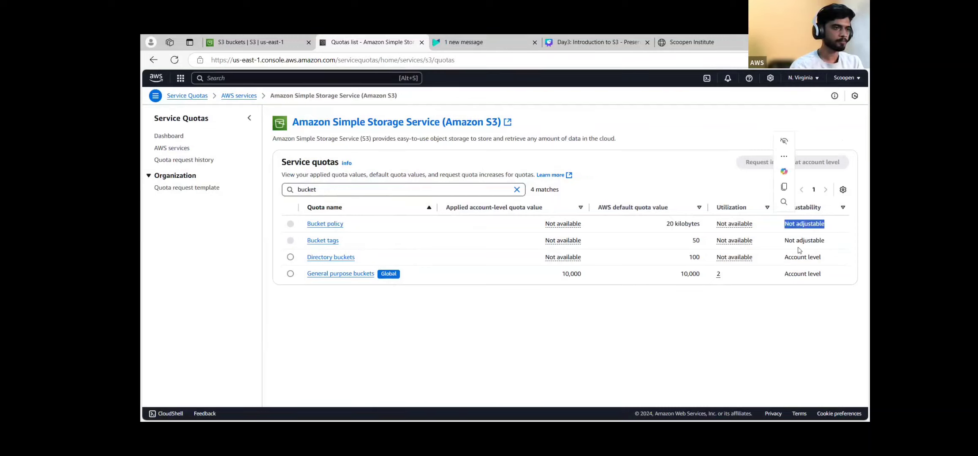
{"action": "left_click_drag", "start_coordinate": [837, 280], "coordinate": [782, 274]}
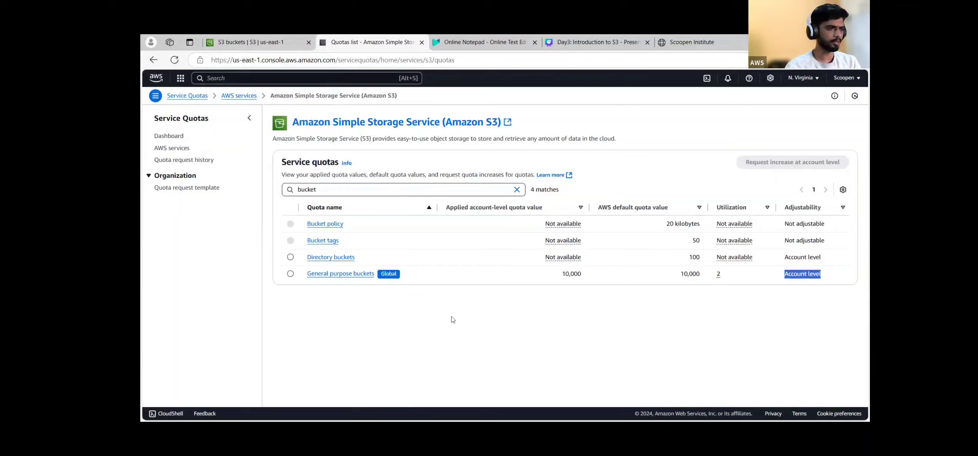
{"action": "triple_click", "coordinate": [345, 258]}
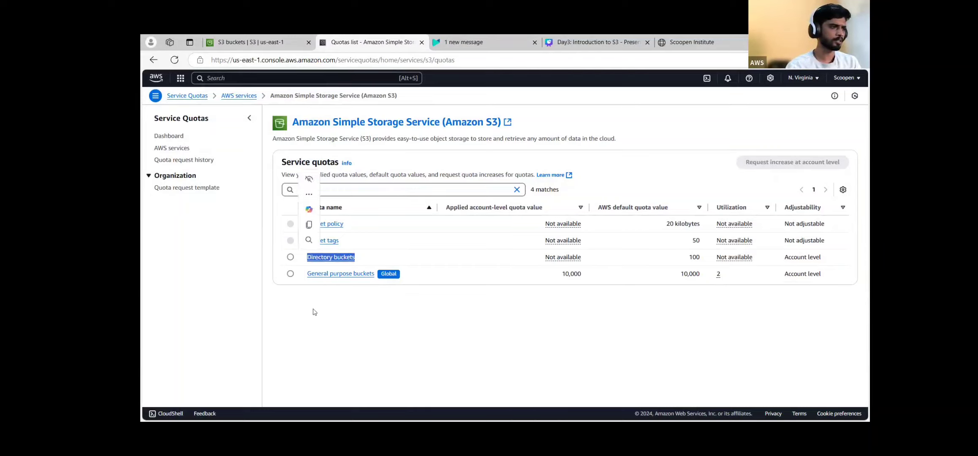
{"action": "triple_click", "coordinate": [401, 280]}
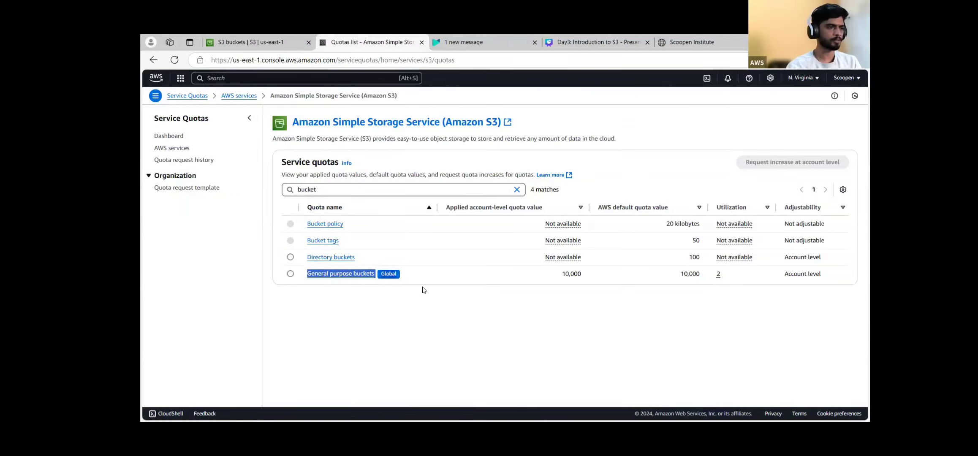
{"action": "left_click", "coordinate": [426, 301]}
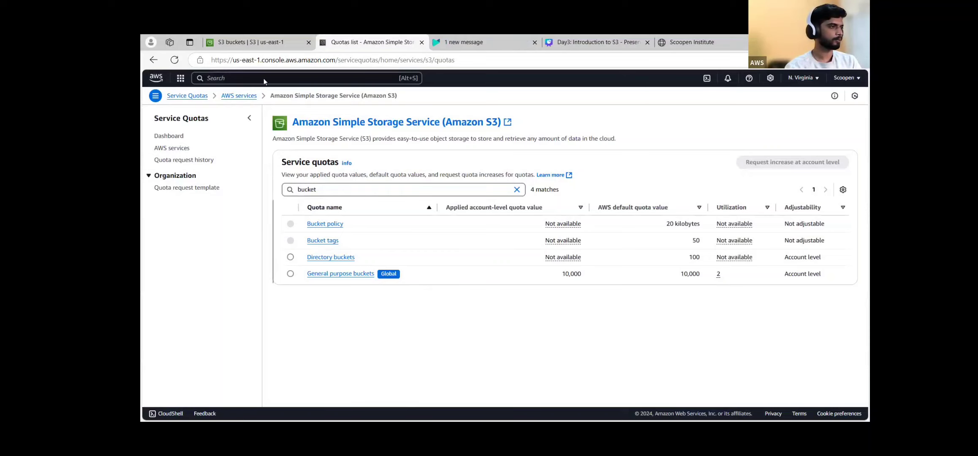
Glance at the S3 bucket list, switch to the Day3: Introduction to S3 design in Canva, and present it full screen.
{"action": "left_click", "coordinate": [258, 43]}
{"action": "left_click", "coordinate": [720, 153]}
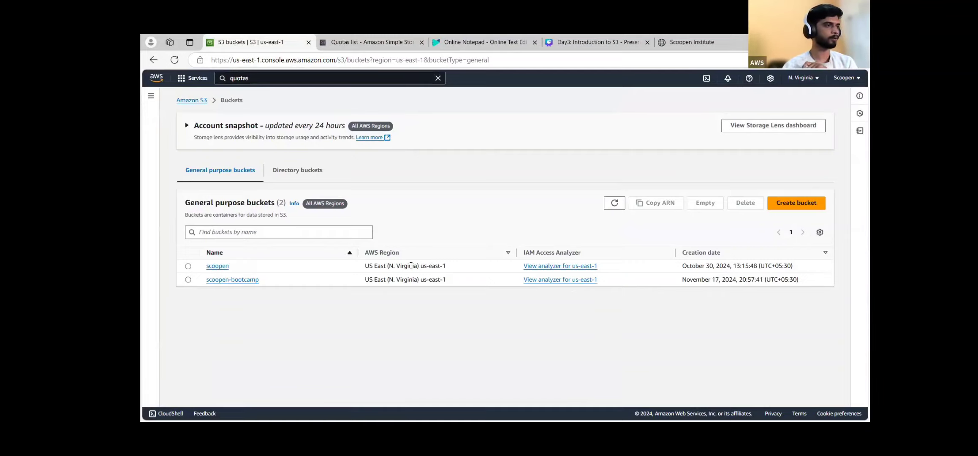
{"action": "left_click", "coordinate": [598, 42]}
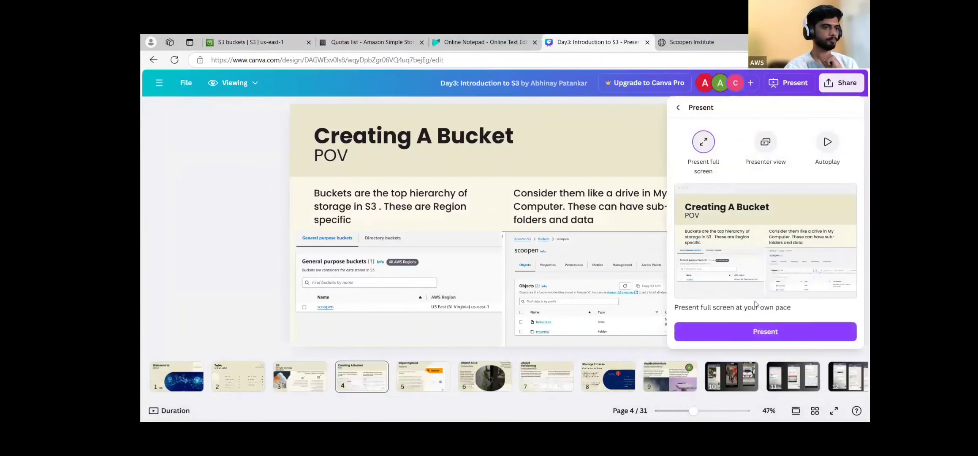
{"action": "left_click", "coordinate": [782, 325]}
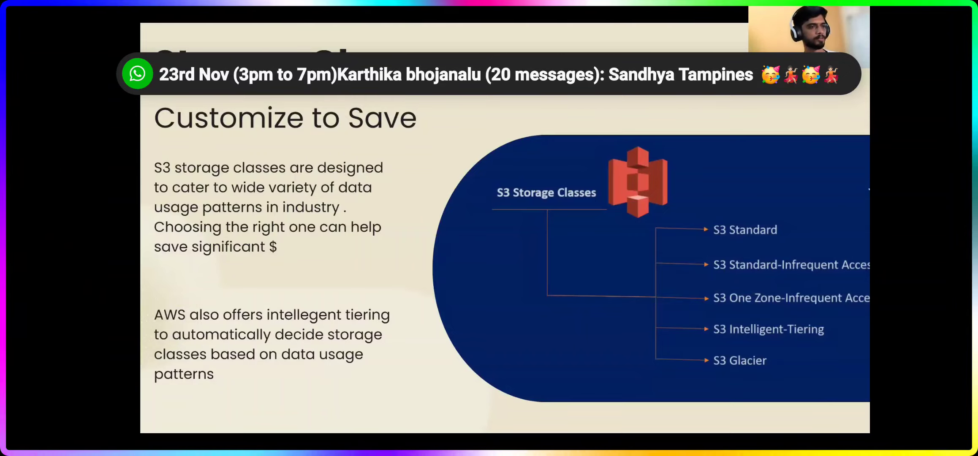
Present the Storage Classes slide and exit the full-screen presentation.
{"action": "left_click", "coordinate": [727, 343]}
{"action": "left_click", "coordinate": [645, 328]}
{"action": "left_click", "coordinate": [707, 295]}
{"action": "left_click", "coordinate": [220, 360]}
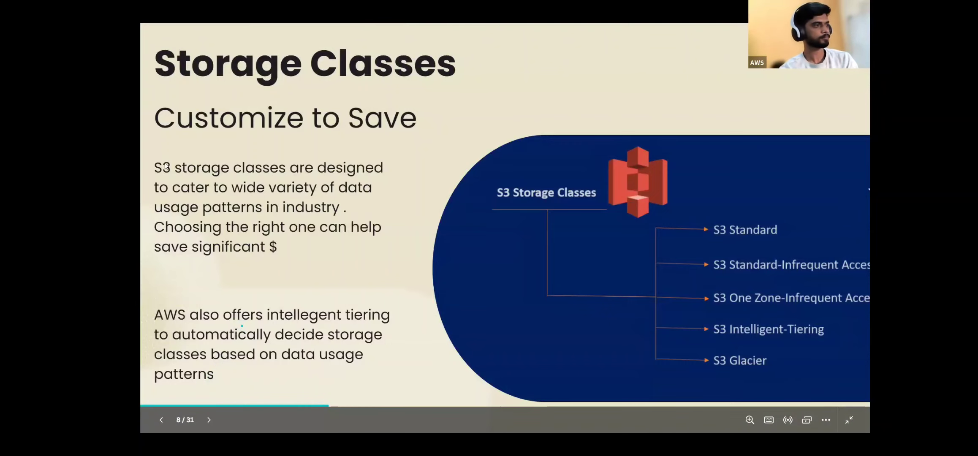
{"action": "key", "text": "Escape"}
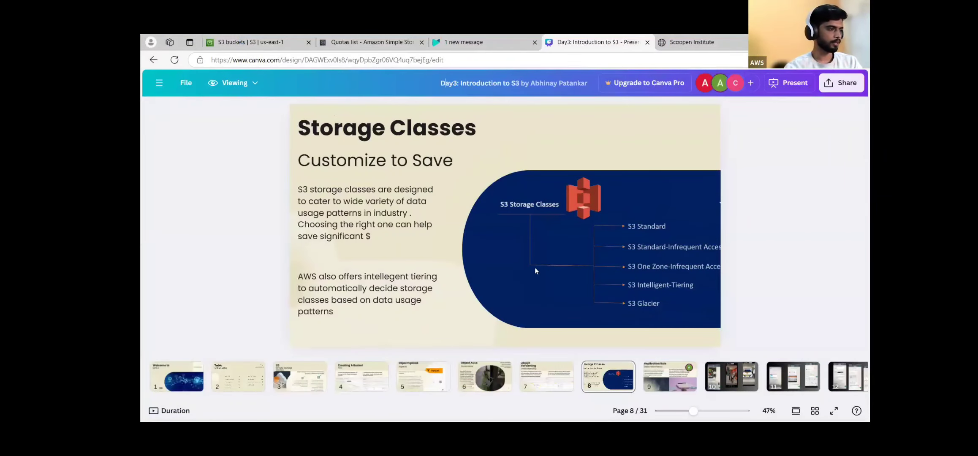
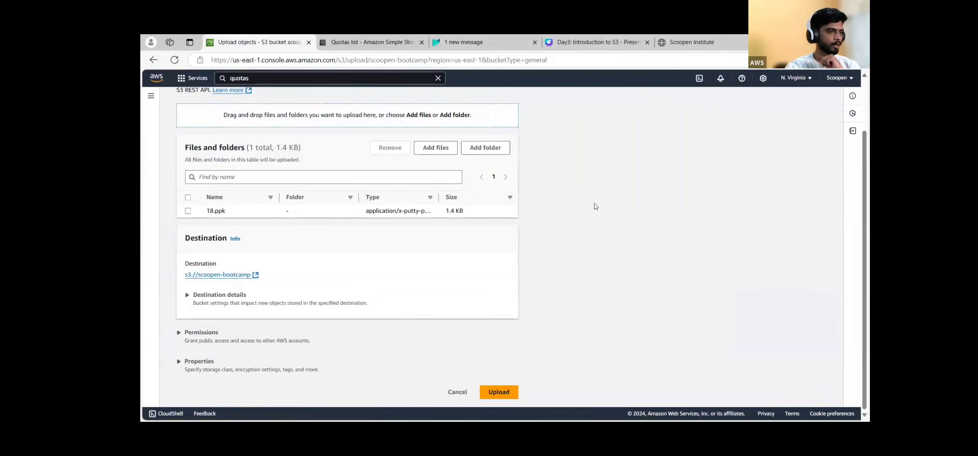
Highlight the storage class mention under Properties on the 18.ppk upload page, and expand Properties to the storage class table.
{"action": "scroll", "coordinate": [199, 349], "scroll_direction": "up", "scroll_amount": 5}
{"action": "scroll", "coordinate": [199, 349], "scroll_direction": "left", "scroll_amount": 2}
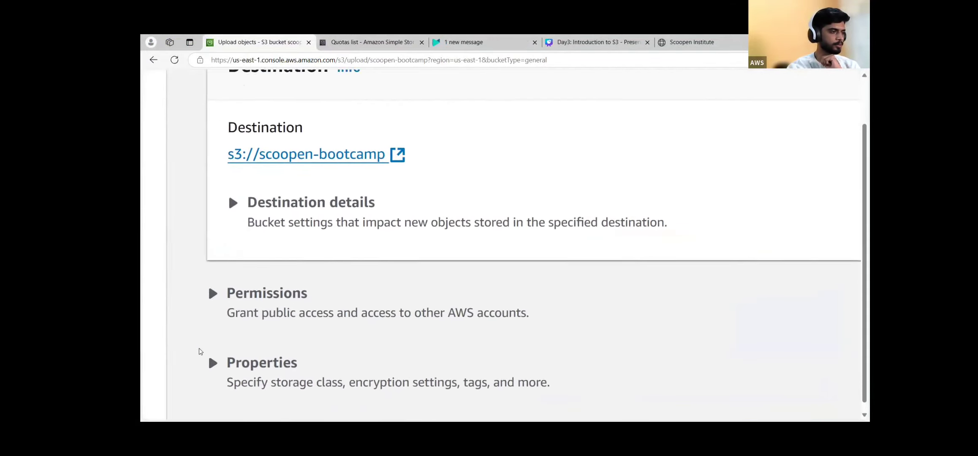
{"action": "scroll", "coordinate": [207, 350], "scroll_direction": "down", "scroll_amount": 2}
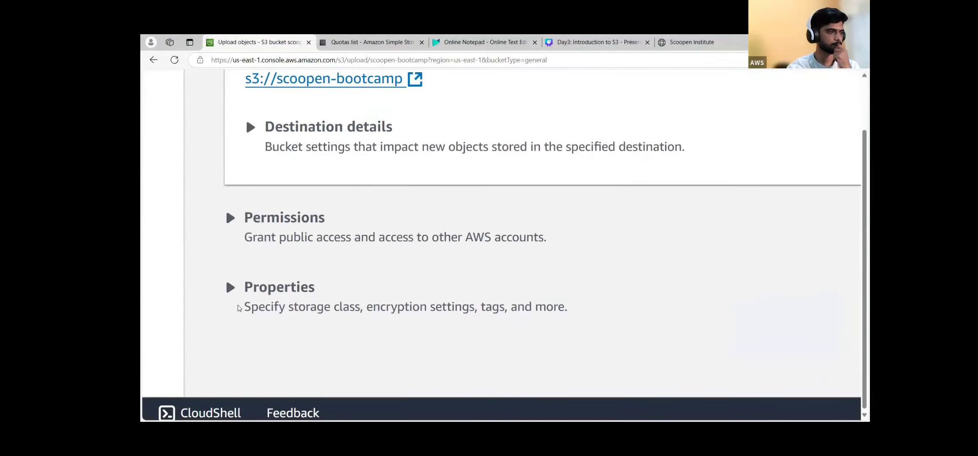
{"action": "left_click_drag", "start_coordinate": [243, 308], "coordinate": [359, 324]}
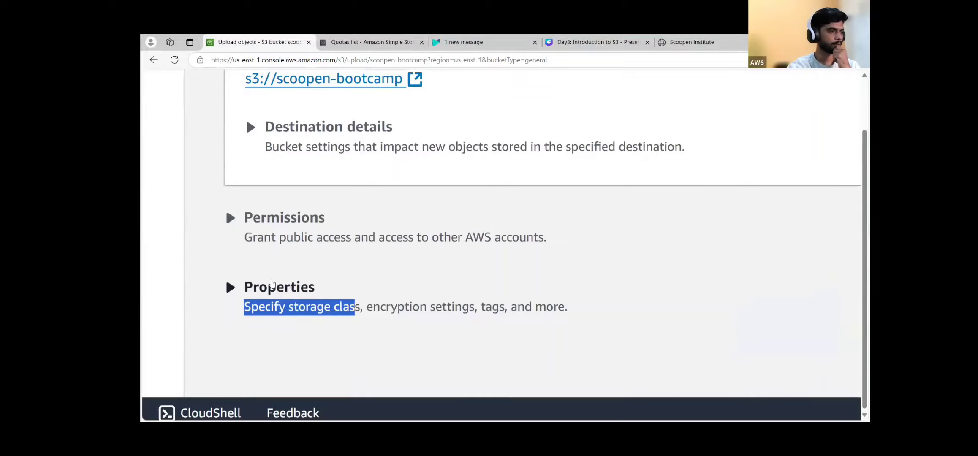
{"action": "left_click", "coordinate": [269, 287]}
{"action": "scroll", "coordinate": [557, 327], "scroll_direction": "down", "scroll_amount": 5}
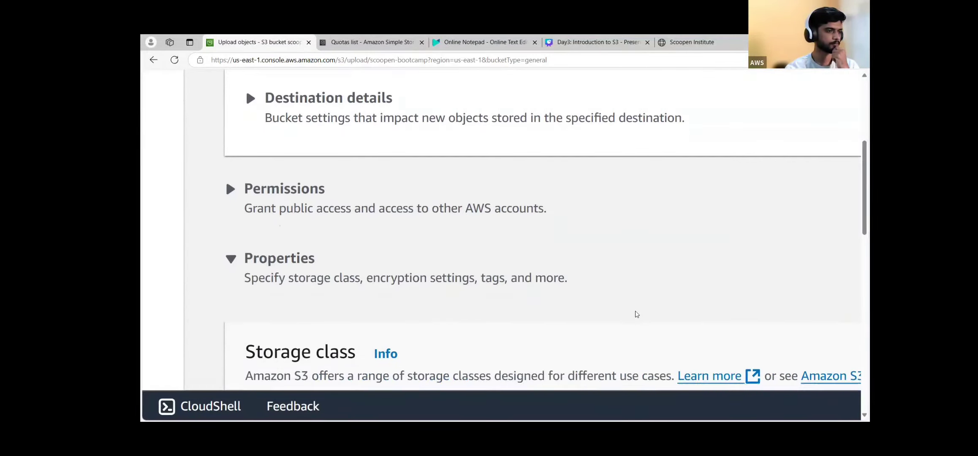
{"action": "scroll", "coordinate": [635, 314], "scroll_direction": "up", "scroll_amount": 3}
{"action": "key", "text": "ctrl+0"}
{"action": "scroll", "coordinate": [609, 315], "scroll_direction": "down", "scroll_amount": 3}
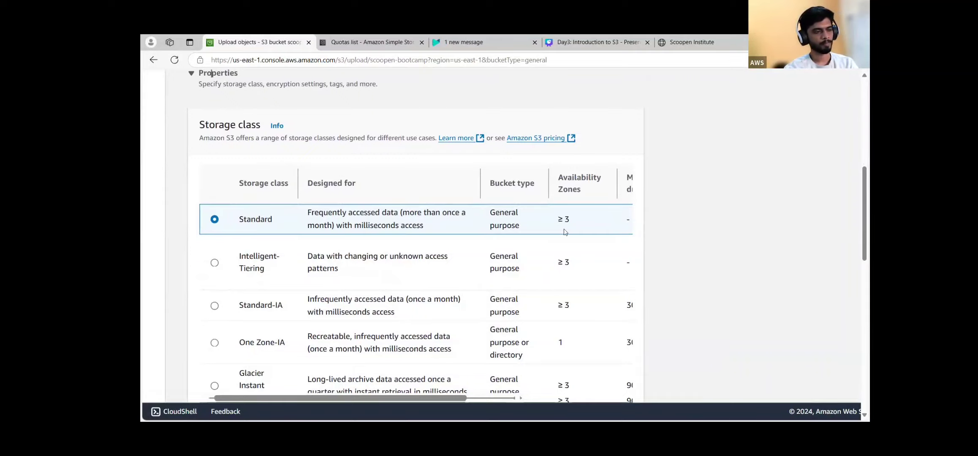
Highlight the storage class table's column headings from Availability Zones through Retrieval fees.
{"action": "left_click_drag", "start_coordinate": [356, 397], "coordinate": [499, 411]}
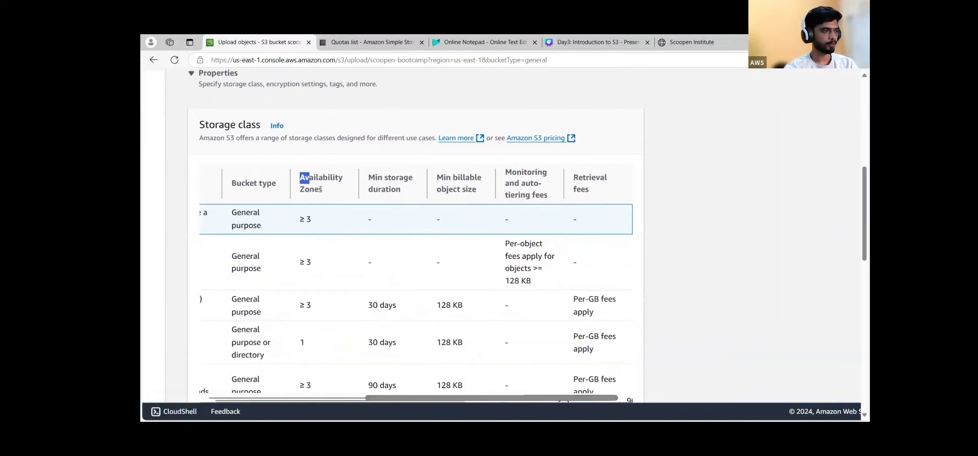
{"action": "left_click_drag", "start_coordinate": [320, 189], "coordinate": [609, 194]}
{"action": "left_click_drag", "start_coordinate": [452, 398], "coordinate": [408, 397]}
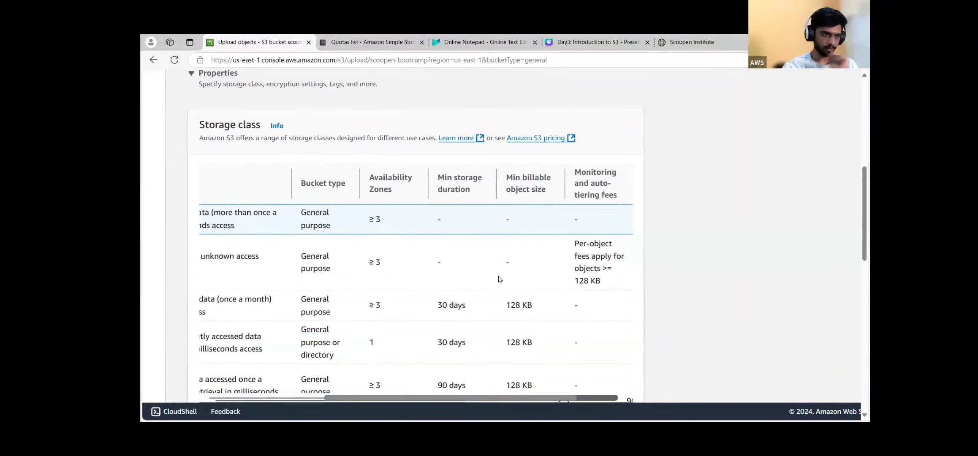
{"action": "left_click_drag", "start_coordinate": [427, 398], "coordinate": [318, 399]}
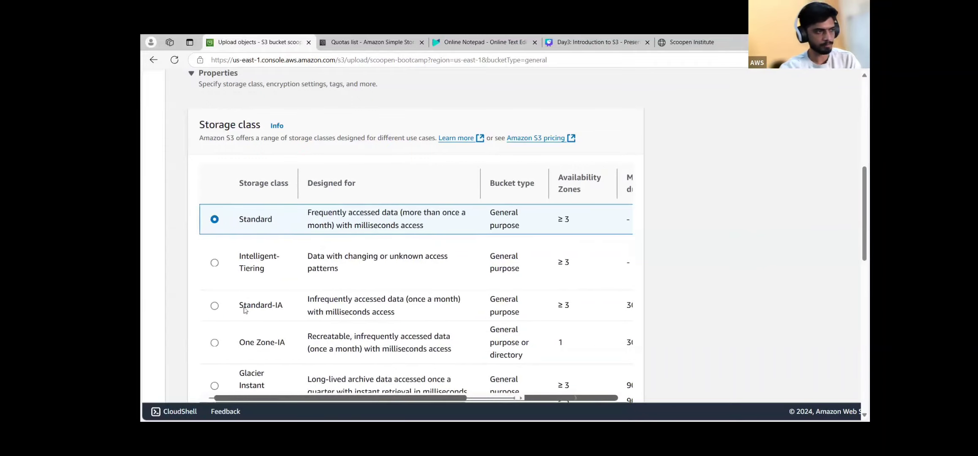
Highlight the Standard storage class name and the Availability Zones heading in the storage class table.
{"action": "left_click_drag", "start_coordinate": [238, 222], "coordinate": [282, 217]}
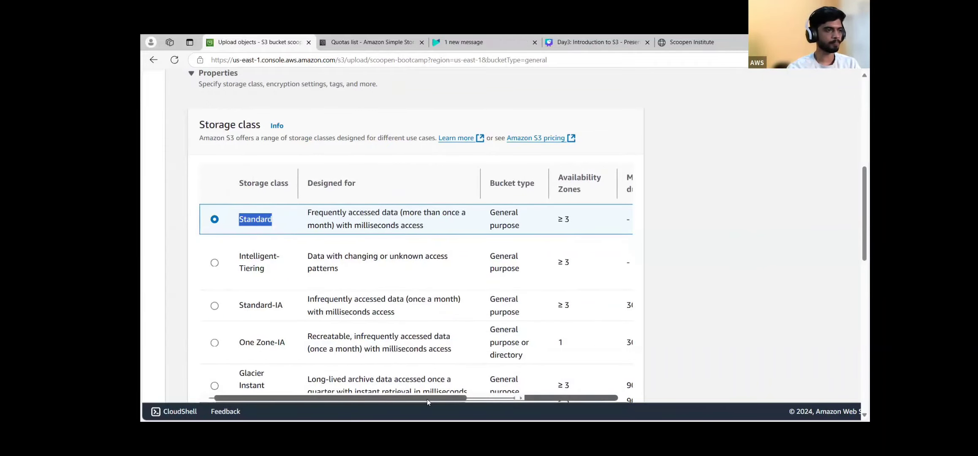
{"action": "left_click_drag", "start_coordinate": [426, 402], "coordinate": [496, 403]}
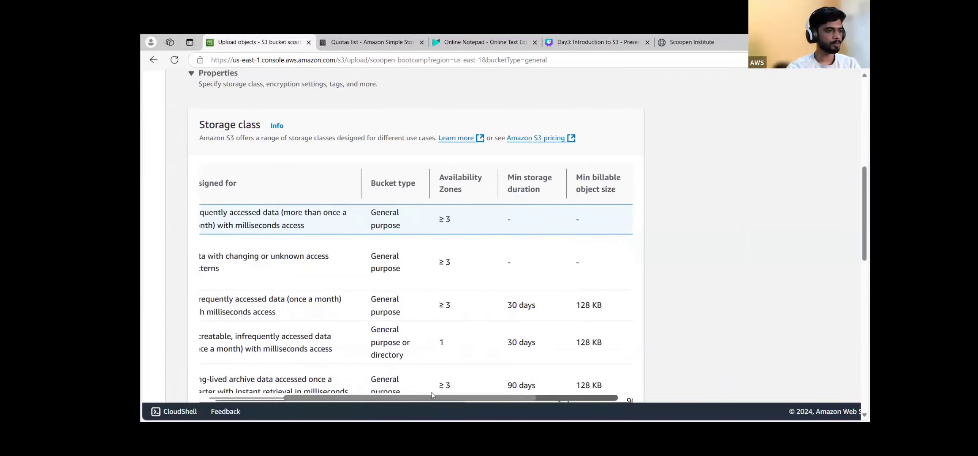
{"action": "left_click_drag", "start_coordinate": [332, 390], "coordinate": [314, 382]}
{"action": "left_click", "coordinate": [286, 229]}
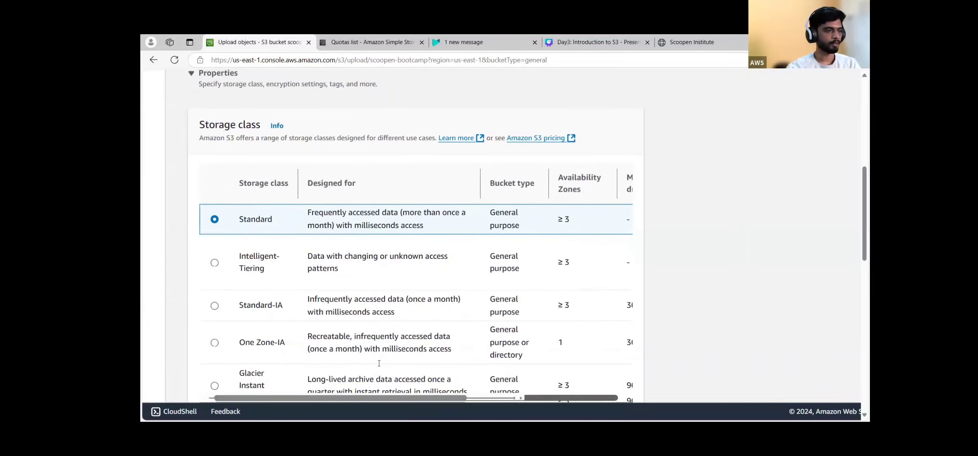
{"action": "left_click_drag", "start_coordinate": [388, 401], "coordinate": [461, 372]}
{"action": "left_click_drag", "start_coordinate": [448, 220], "coordinate": [434, 219]}
{"action": "left_click_drag", "start_coordinate": [463, 193], "coordinate": [436, 174]}
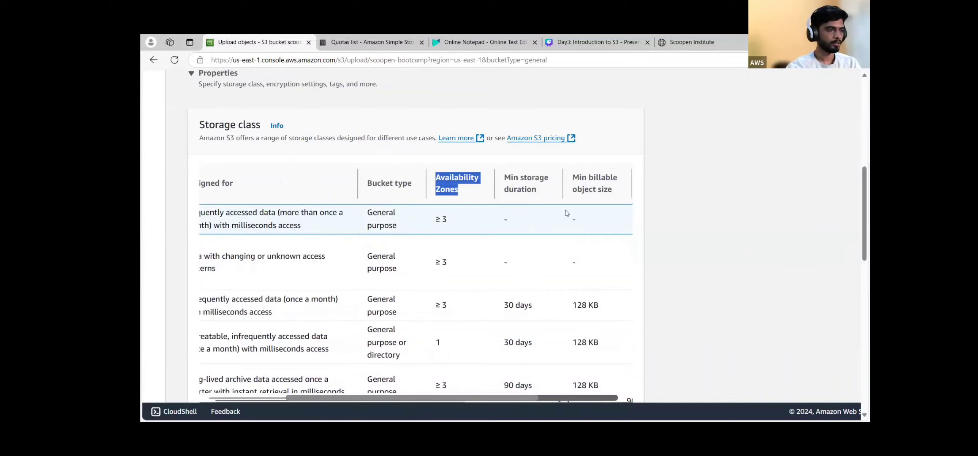
Highlight the Min storage duration heading and the Standard class's entry in that column.
{"action": "scroll", "coordinate": [567, 213], "scroll_direction": "up", "scroll_amount": 2}
{"action": "scroll", "coordinate": [567, 214], "scroll_direction": "right", "scroll_amount": 1}
{"action": "left_click_drag", "start_coordinate": [493, 186], "coordinate": [452, 170]}
{"action": "double_click", "coordinate": [454, 221]}
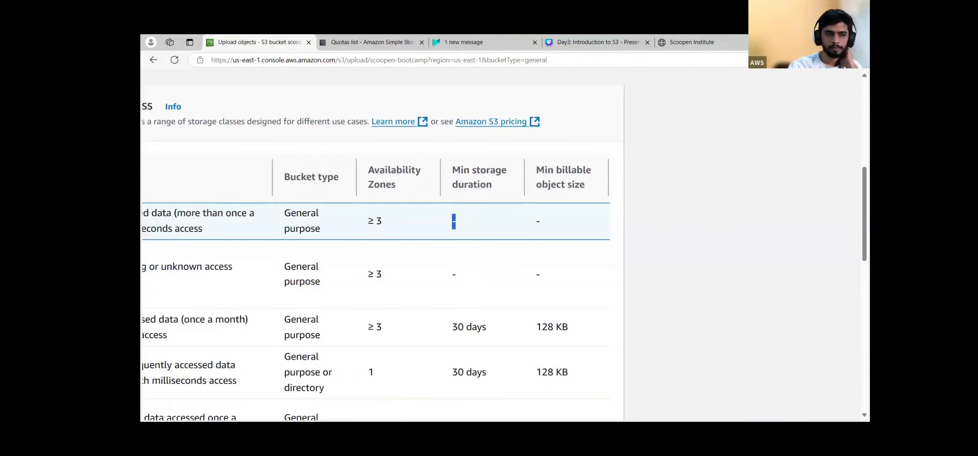
{"action": "left_click_drag", "start_coordinate": [453, 170], "coordinate": [584, 185]}
{"action": "left_click", "coordinate": [634, 232]}
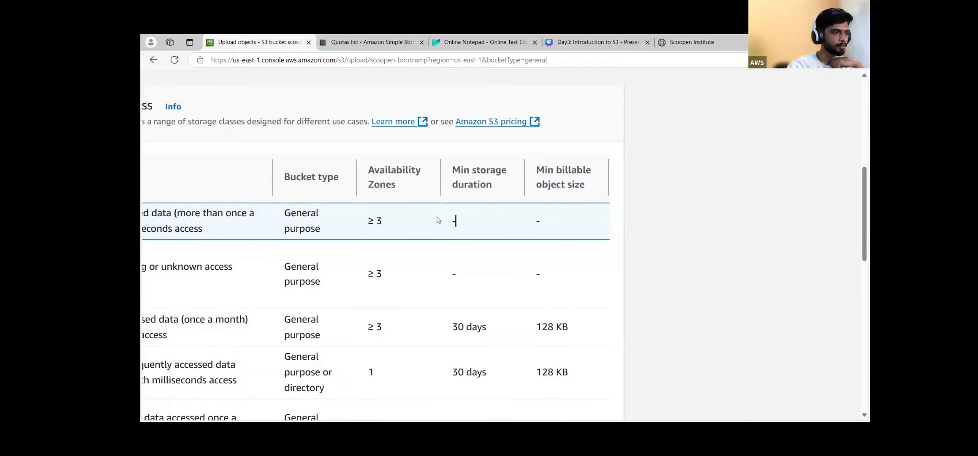
{"action": "double_click", "coordinate": [454, 221]}
{"action": "scroll", "coordinate": [346, 356], "scroll_direction": "left", "scroll_amount": 3}
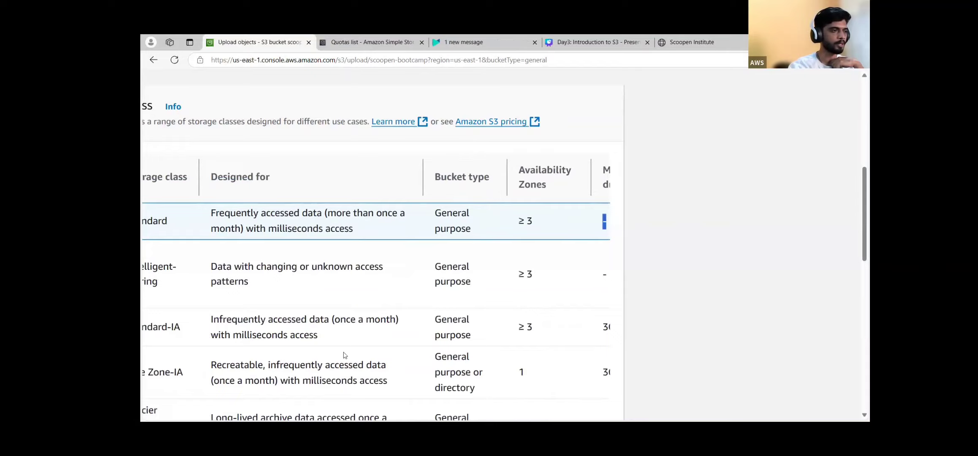
Compare the Standard and Standard-IA rows, highlighting the Standard-IA name and its minimum storage duration.
{"action": "scroll", "coordinate": [346, 355], "scroll_direction": "right", "scroll_amount": 5}
{"action": "scroll", "coordinate": [346, 356], "scroll_direction": "down", "scroll_amount": 1}
{"action": "scroll", "coordinate": [345, 356], "scroll_direction": "left", "scroll_amount": 4}
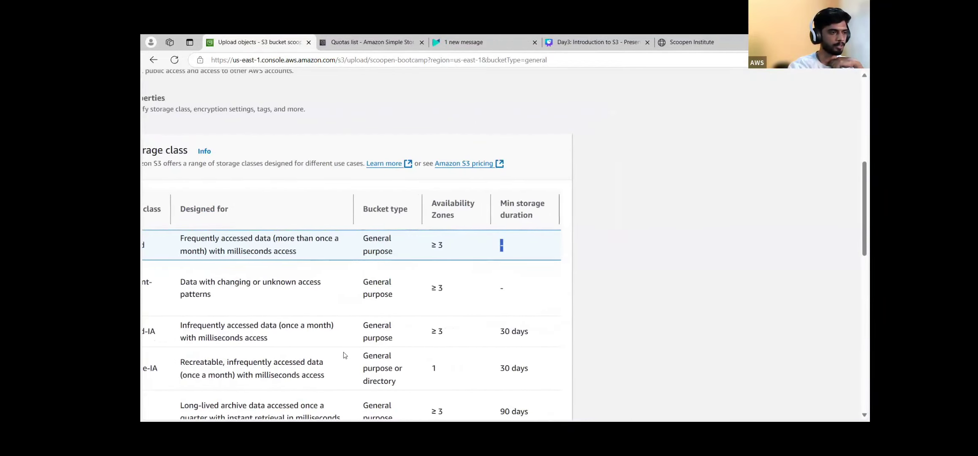
{"action": "scroll", "coordinate": [344, 355], "scroll_direction": "right", "scroll_amount": 5}
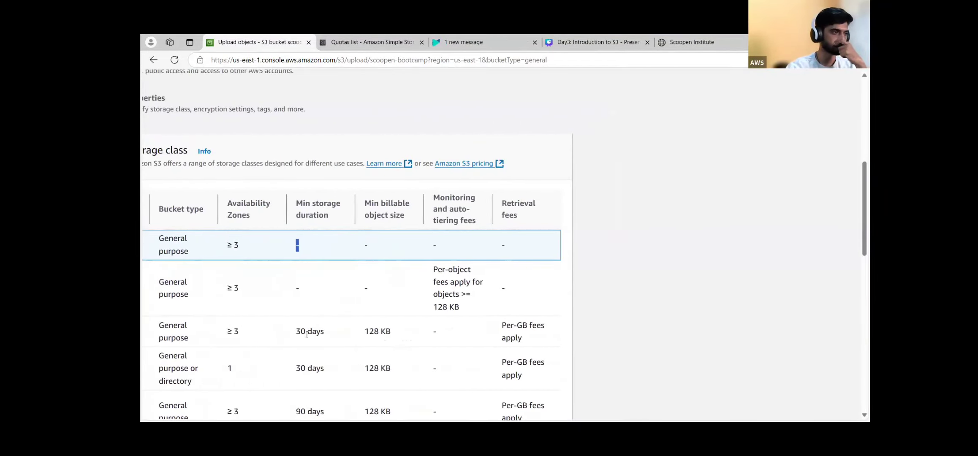
{"action": "scroll", "coordinate": [306, 335], "scroll_direction": "left", "scroll_amount": 5}
{"action": "scroll", "coordinate": [186, 361], "scroll_direction": "up", "scroll_amount": 1}
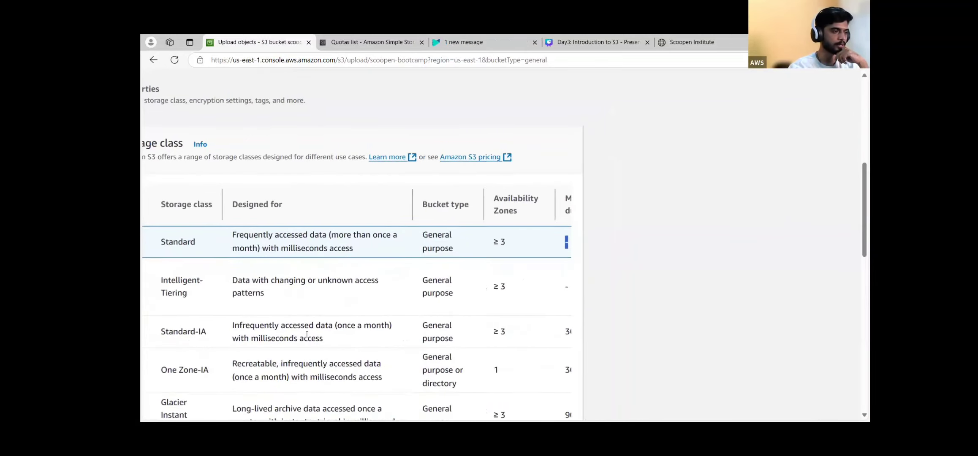
{"action": "triple_click", "coordinate": [169, 331]}
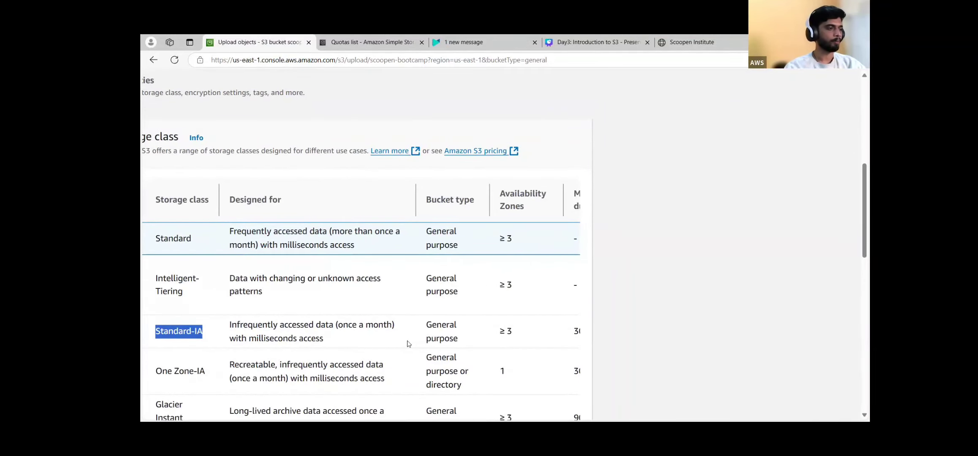
{"action": "scroll", "coordinate": [502, 363], "scroll_direction": "right", "scroll_amount": 2}
{"action": "scroll", "coordinate": [503, 364], "scroll_direction": "right", "scroll_amount": 1}
{"action": "left_click_drag", "start_coordinate": [548, 335], "coordinate": [509, 333]}
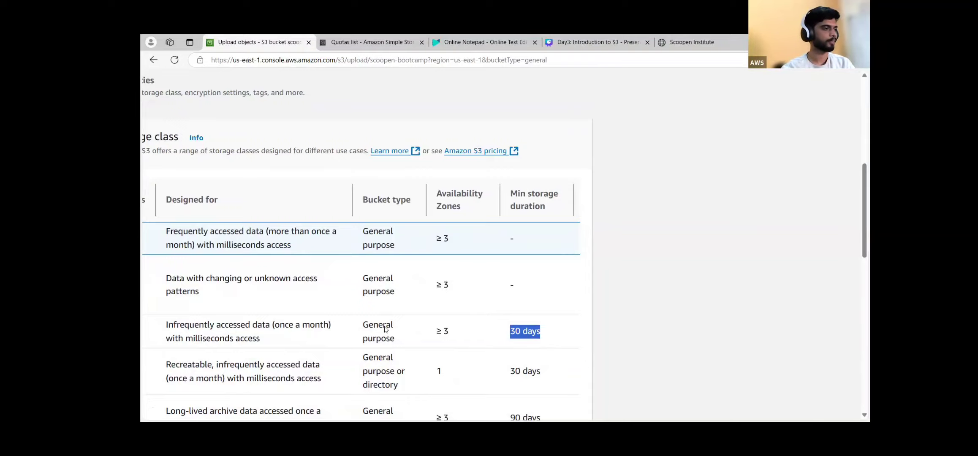
Highlight the Min billable object size heading and compare the Standard and Standard-IA entries in that column.
{"action": "scroll", "coordinate": [611, 281], "scroll_direction": "right", "scroll_amount": 2}
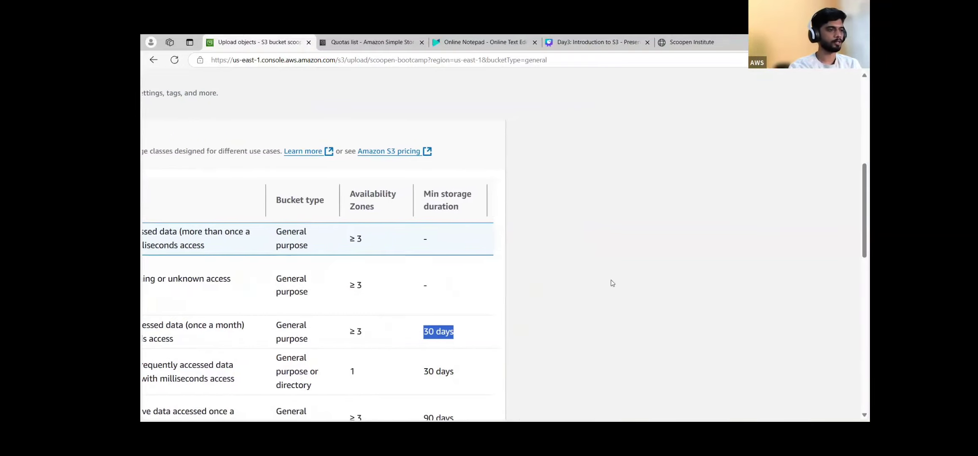
{"action": "scroll", "coordinate": [612, 283], "scroll_direction": "left", "scroll_amount": 4}
{"action": "scroll", "coordinate": [568, 289], "scroll_direction": "right", "scroll_amount": 4}
{"action": "scroll", "coordinate": [568, 288], "scroll_direction": "down", "scroll_amount": 3}
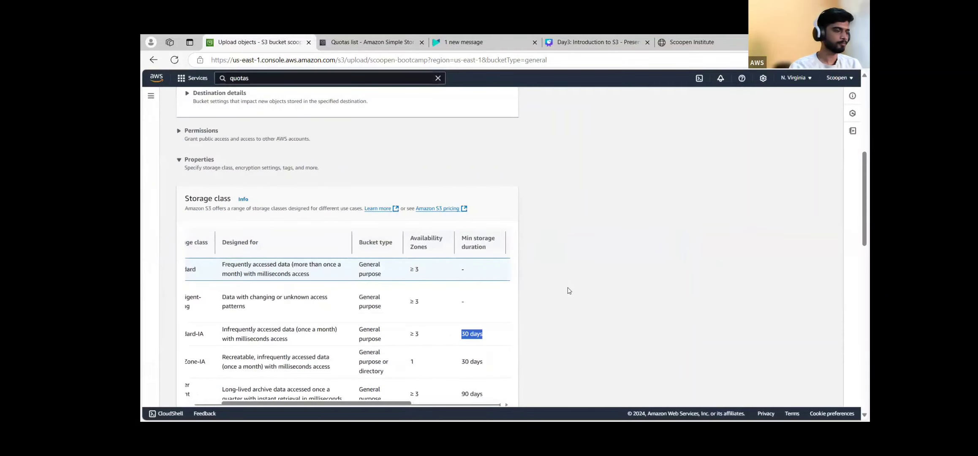
{"action": "scroll", "coordinate": [372, 245], "scroll_direction": "right", "scroll_amount": 4}
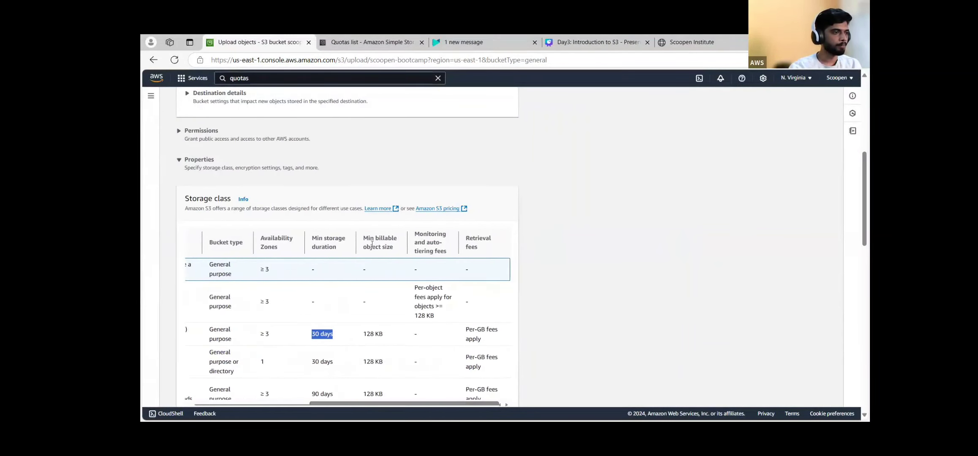
{"action": "left_click_drag", "start_coordinate": [362, 237], "coordinate": [394, 249]}
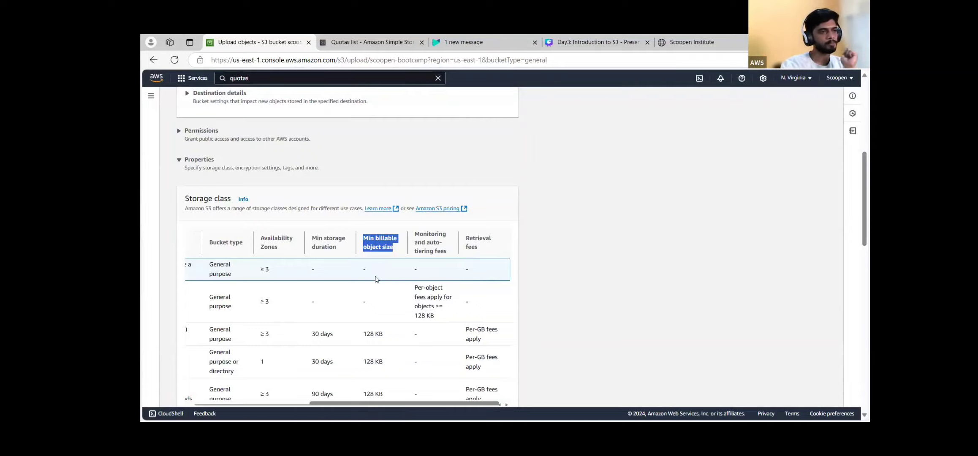
{"action": "left_click_drag", "start_coordinate": [374, 271], "coordinate": [358, 272]}
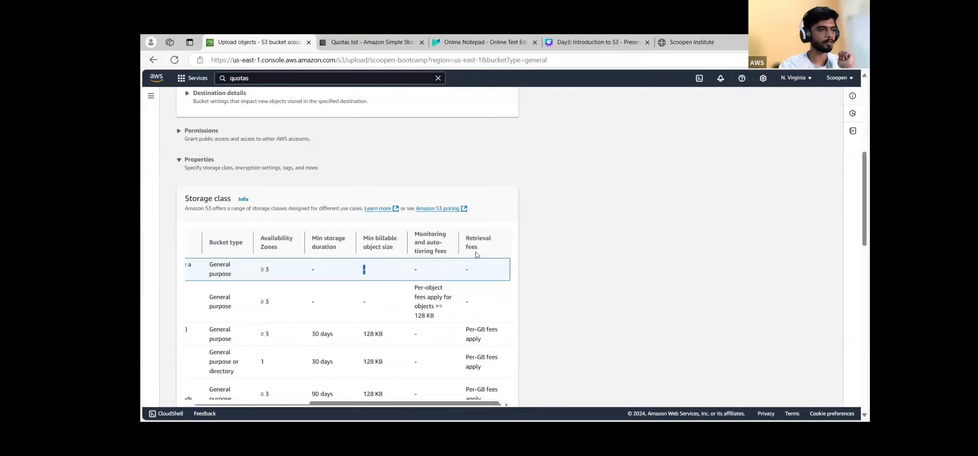
{"action": "left_click_drag", "start_coordinate": [385, 335], "coordinate": [362, 337]}
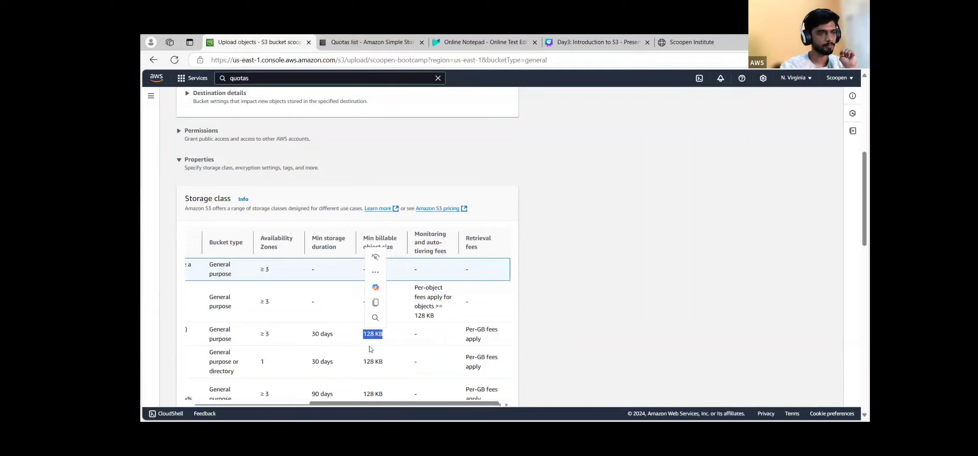
{"action": "left_click", "coordinate": [371, 334]}
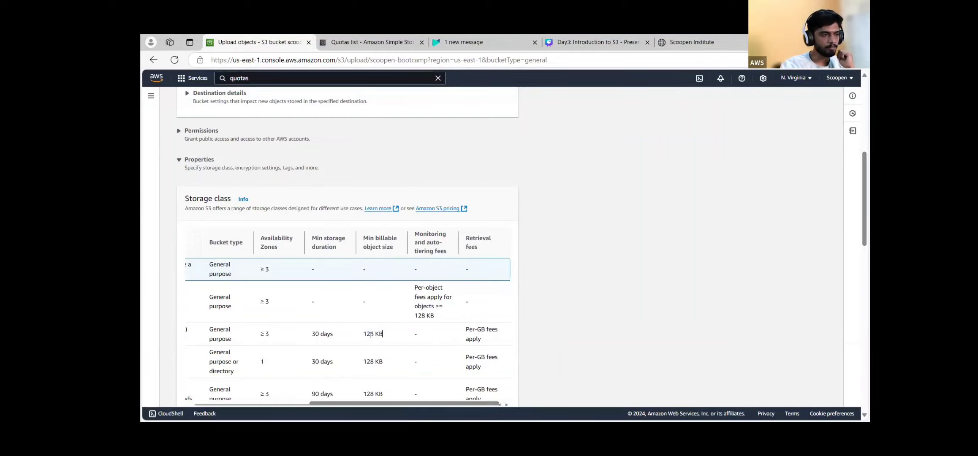
{"action": "triple_click", "coordinate": [370, 334]}
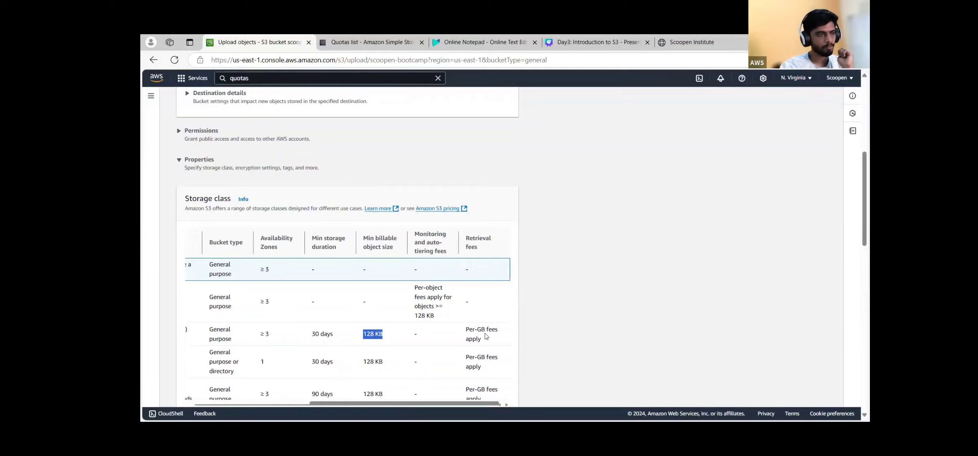
Highlight the monitoring and retrieval fee headings, and compare the retrieval fees of Standard and Standard-IA.
{"action": "left_click_drag", "start_coordinate": [415, 233], "coordinate": [488, 252]}
{"action": "left_click", "coordinate": [570, 253]}
{"action": "scroll", "coordinate": [570, 252], "scroll_direction": "up", "scroll_amount": 5, "text": "ctrl"}
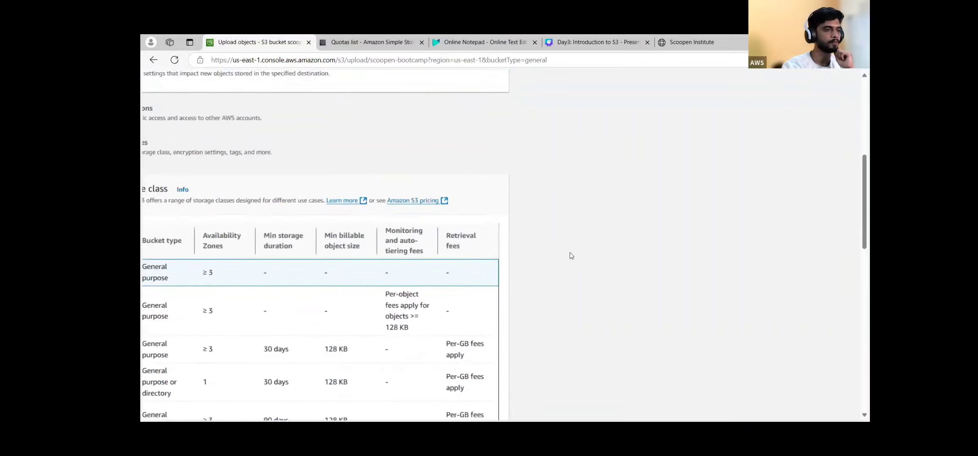
{"action": "scroll", "coordinate": [571, 252], "scroll_direction": "left", "scroll_amount": 2}
{"action": "left_click_drag", "start_coordinate": [638, 295], "coordinate": [593, 279]}
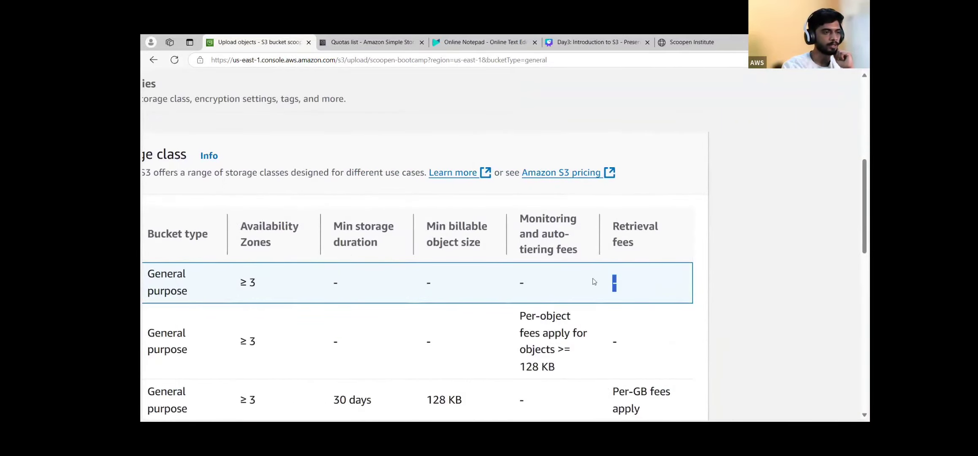
{"action": "scroll", "coordinate": [612, 295], "scroll_direction": "down", "scroll_amount": 1}
{"action": "scroll", "coordinate": [612, 296], "scroll_direction": "left", "scroll_amount": 1}
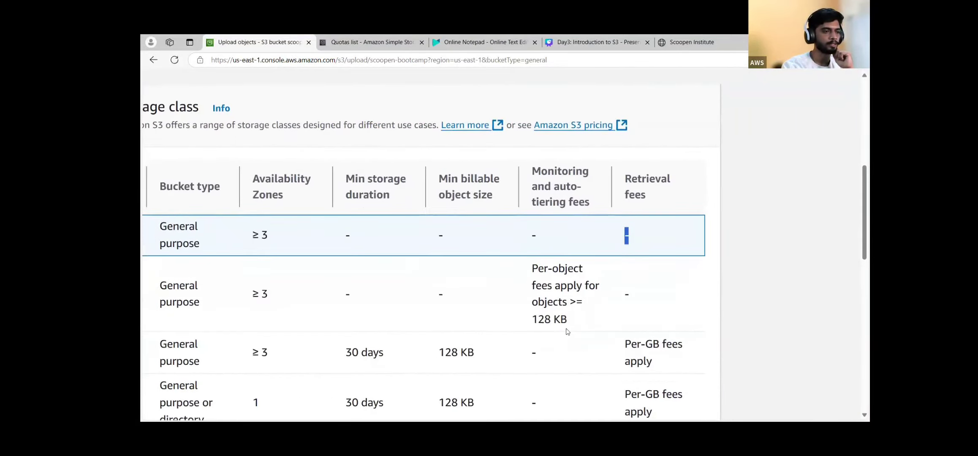
{"action": "left_click", "coordinate": [625, 343]}
{"action": "left_click", "coordinate": [660, 363], "text": "shift"}
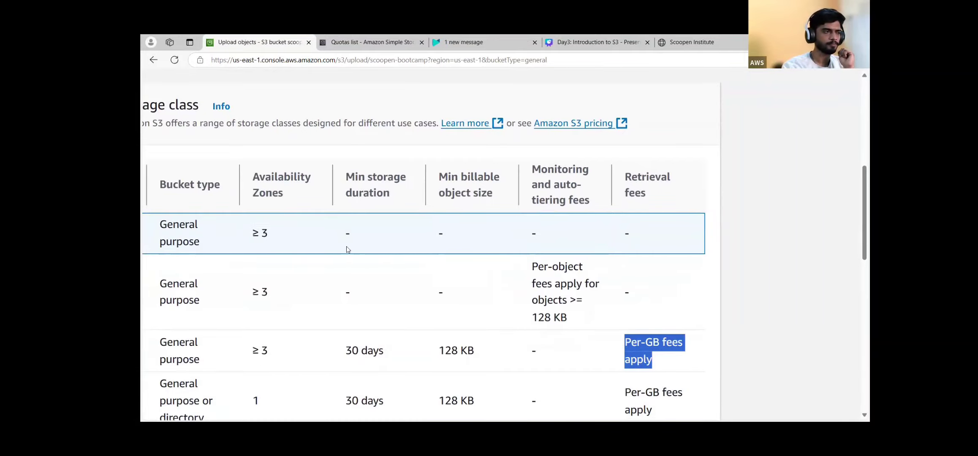
{"action": "scroll", "coordinate": [347, 247], "scroll_direction": "down", "scroll_amount": 3}
{"action": "right_click", "coordinate": [347, 247]}
{"action": "left_click", "coordinate": [263, 243]}
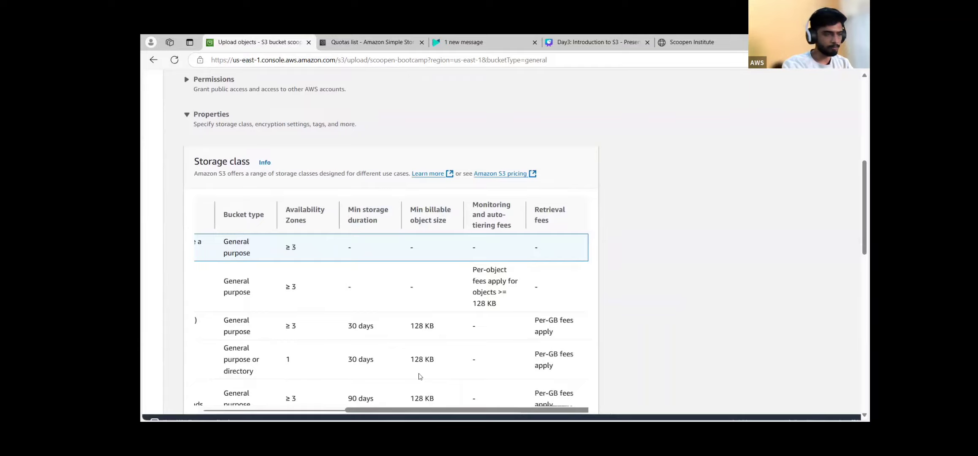
{"action": "scroll", "coordinate": [340, 397], "scroll_direction": "left", "scroll_amount": 5}
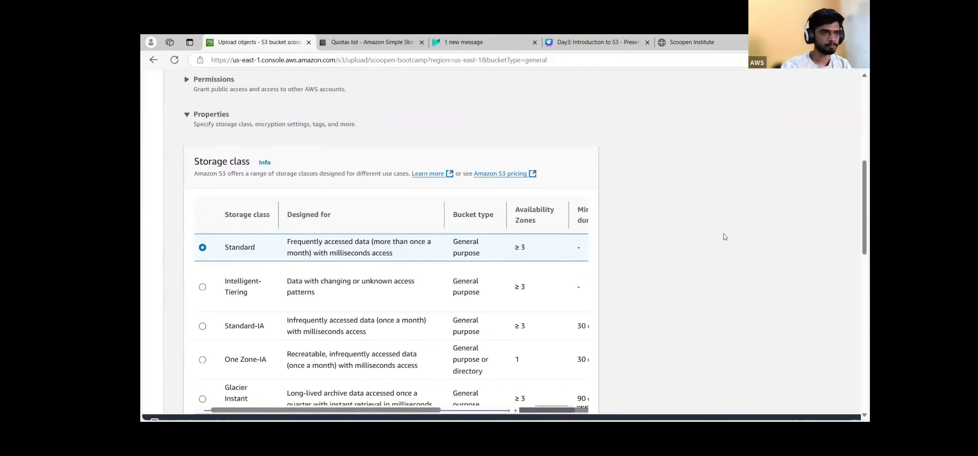
{"action": "scroll", "coordinate": [334, 370], "scroll_direction": "down", "scroll_amount": 1}
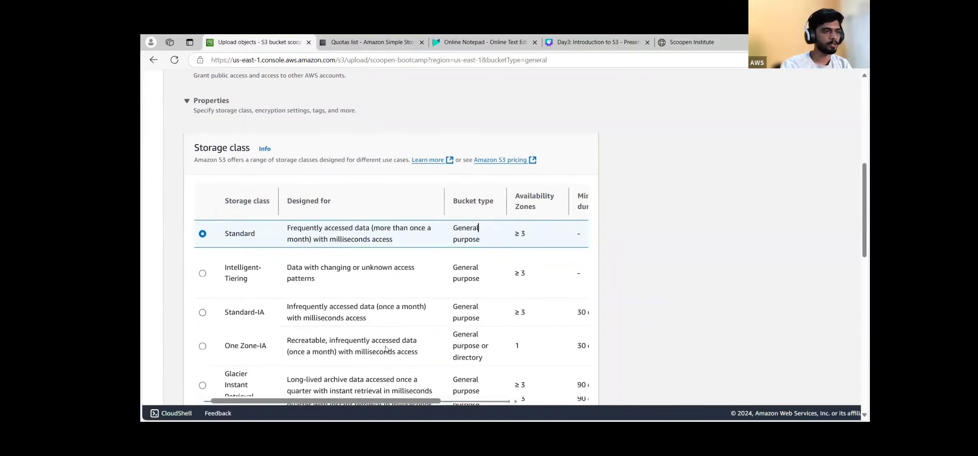
{"action": "scroll", "coordinate": [398, 349], "scroll_direction": "up", "scroll_amount": 3}
{"action": "scroll", "coordinate": [398, 349], "scroll_direction": "down", "scroll_amount": 2}
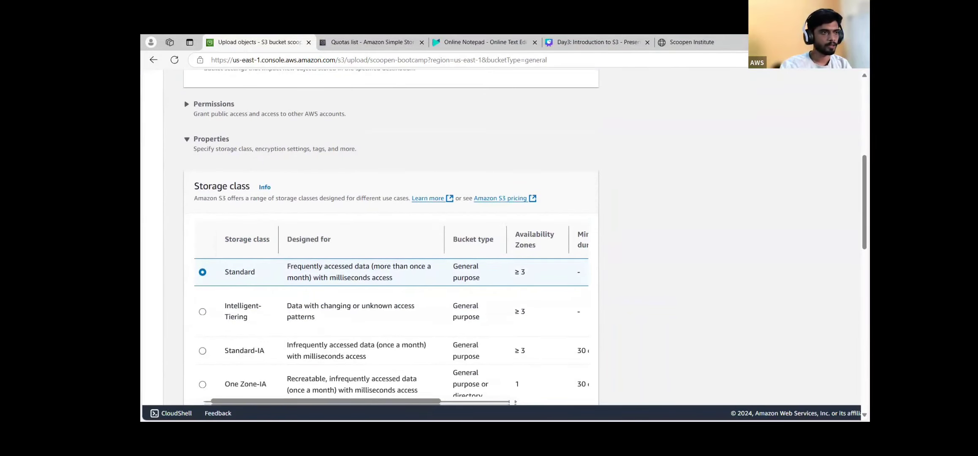
Search Google for "aws s3 pricing" in a new tab and open the Amazon S3 pricing page from the non-sponsored result.
{"action": "key", "text": "ctrl+t"}
{"action": "type", "text": "aw"}
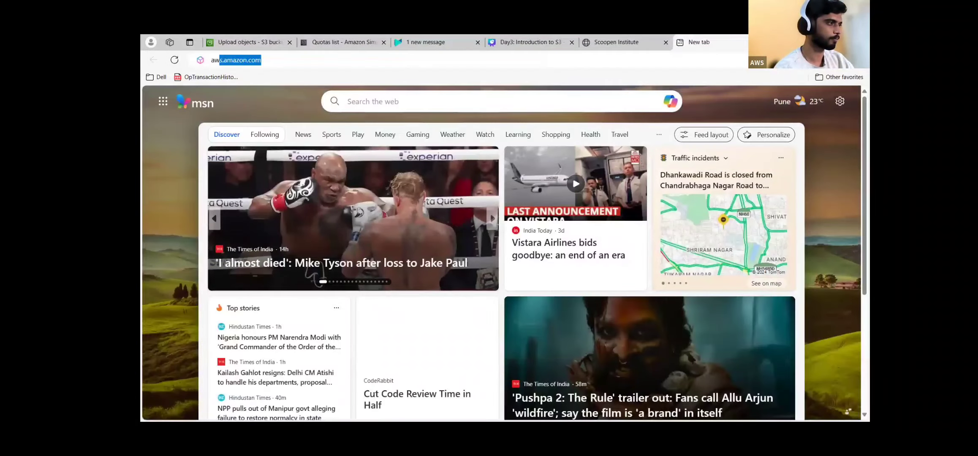
{"action": "key", "text": "BackSpace"}
{"action": "key", "text": "BackSpace"}
{"action": "key", "text": "BackSpace"}
{"action": "type", "text": "go"}
{"action": "key", "text": "Return"}
{"action": "type", "text": "a"}
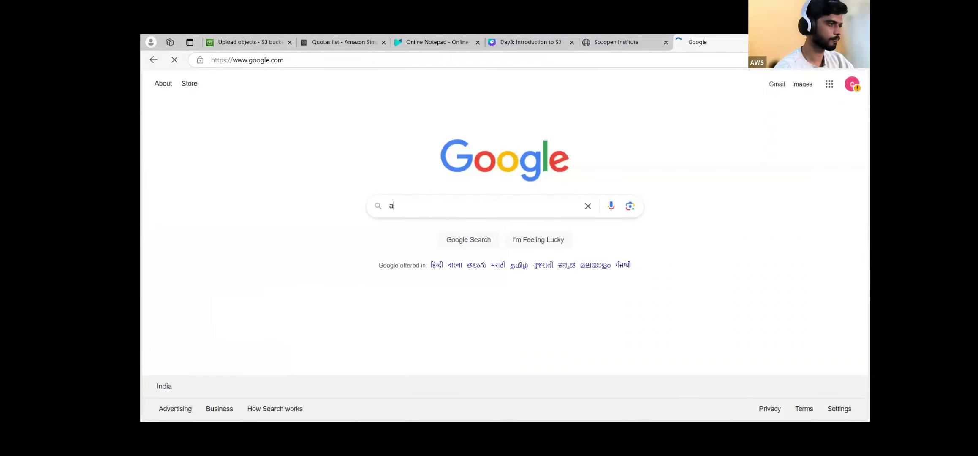
{"action": "type", "text": "ws s3 pricing"}
{"action": "key", "text": "Return"}
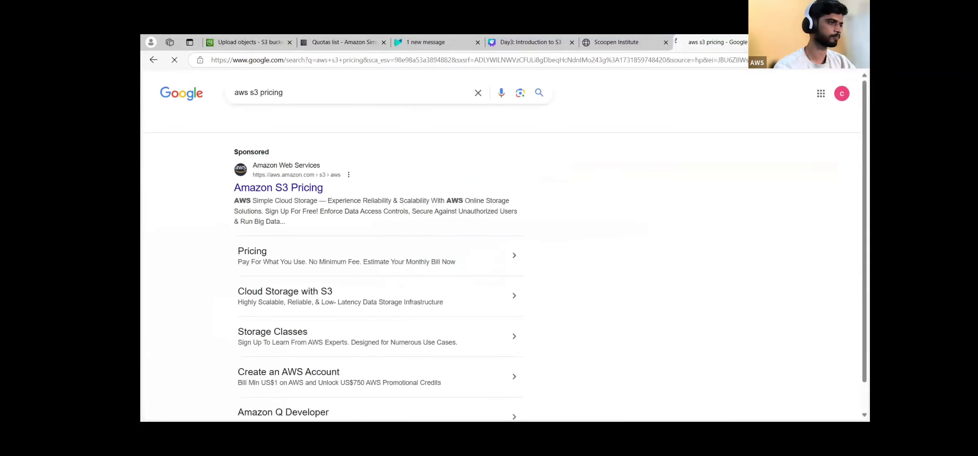
{"action": "scroll", "coordinate": [262, 325], "scroll_direction": "down", "scroll_amount": 6}
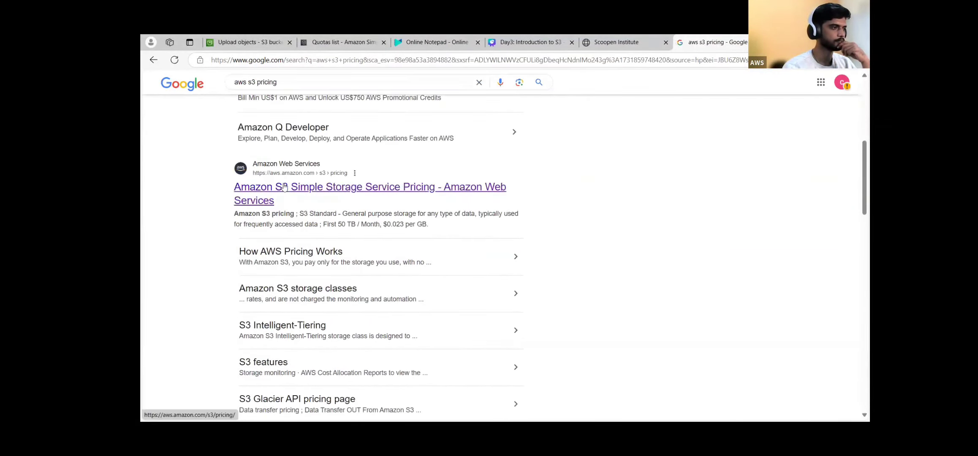
{"action": "left_click", "coordinate": [279, 190]}
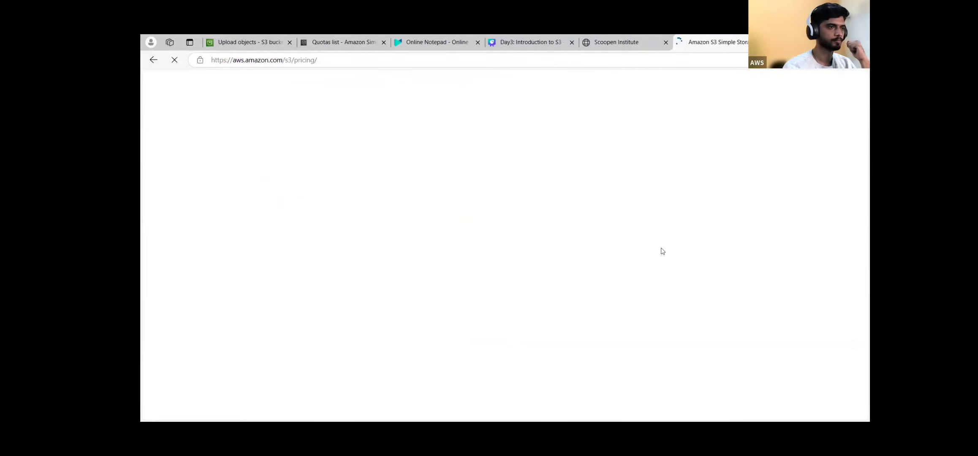
Look through the Storage pricing and Requests & data retrievals sections of the Amazon S3 pricing page for the price tables.
{"action": "scroll", "coordinate": [426, 329], "scroll_direction": "down", "scroll_amount": 6}
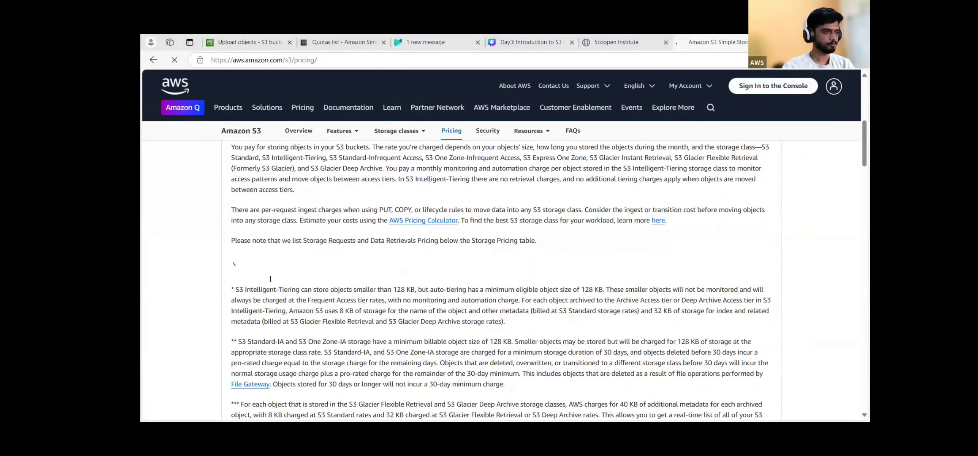
{"action": "scroll", "coordinate": [326, 284], "scroll_direction": "down", "scroll_amount": 10}
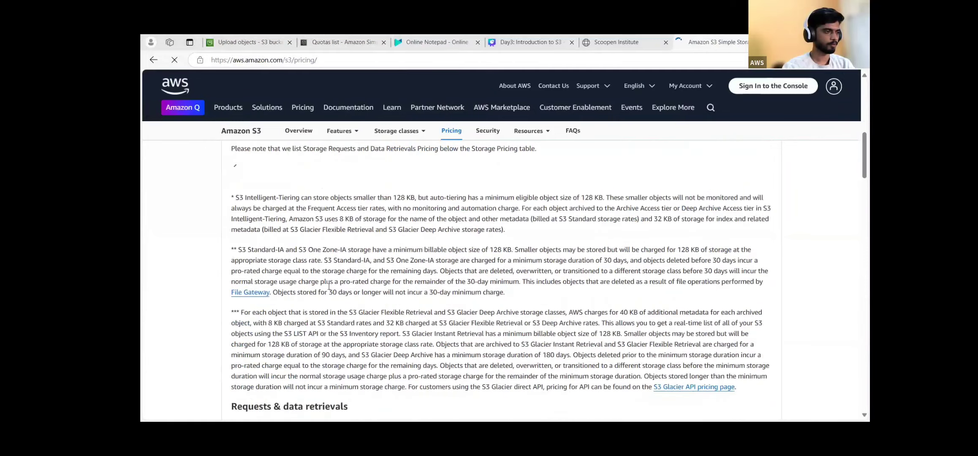
{"action": "scroll", "coordinate": [328, 287], "scroll_direction": "down", "scroll_amount": 8}
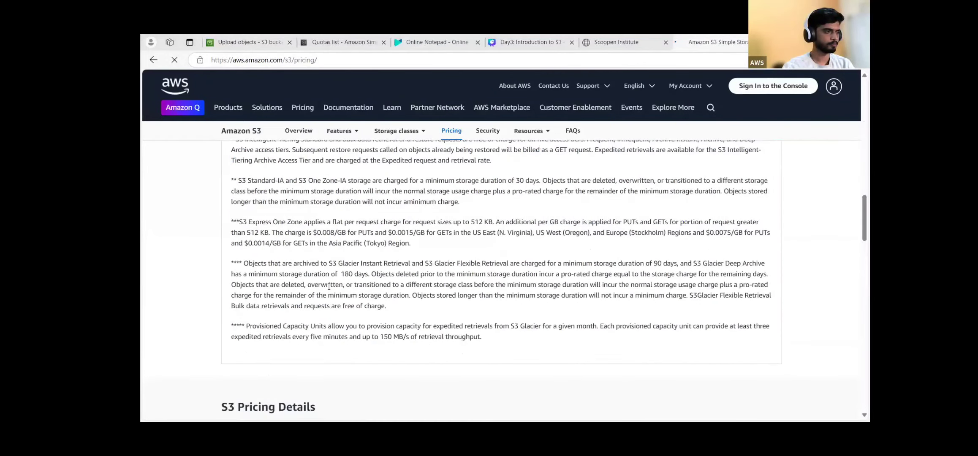
{"action": "scroll", "coordinate": [328, 287], "scroll_direction": "up", "scroll_amount": 6}
{"action": "scroll", "coordinate": [329, 287], "scroll_direction": "up", "scroll_amount": 5}
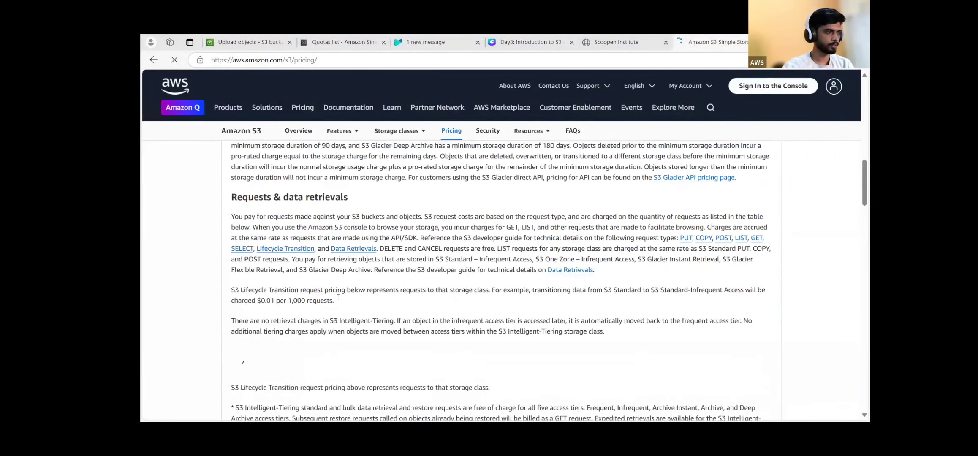
{"action": "scroll", "coordinate": [329, 299], "scroll_direction": "up", "scroll_amount": 5}
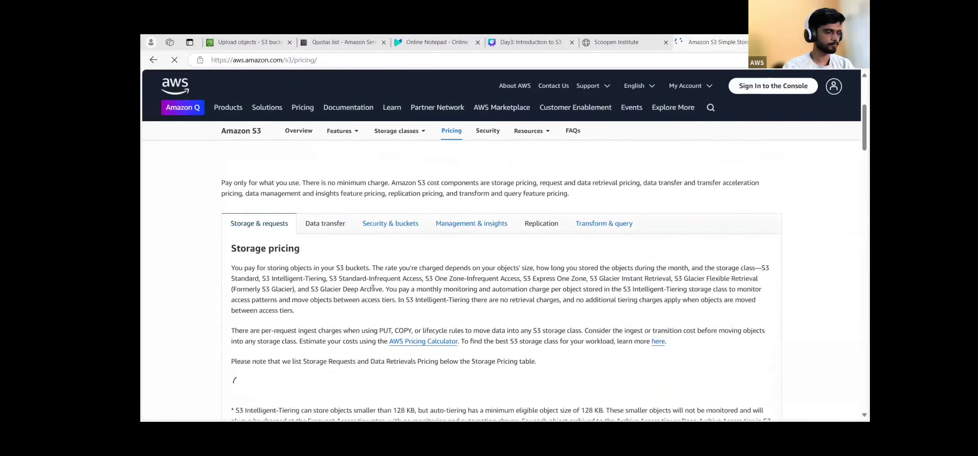
{"action": "scroll", "coordinate": [373, 289], "scroll_direction": "down", "scroll_amount": 5}
{"action": "scroll", "coordinate": [372, 289], "scroll_direction": "down", "scroll_amount": 15}
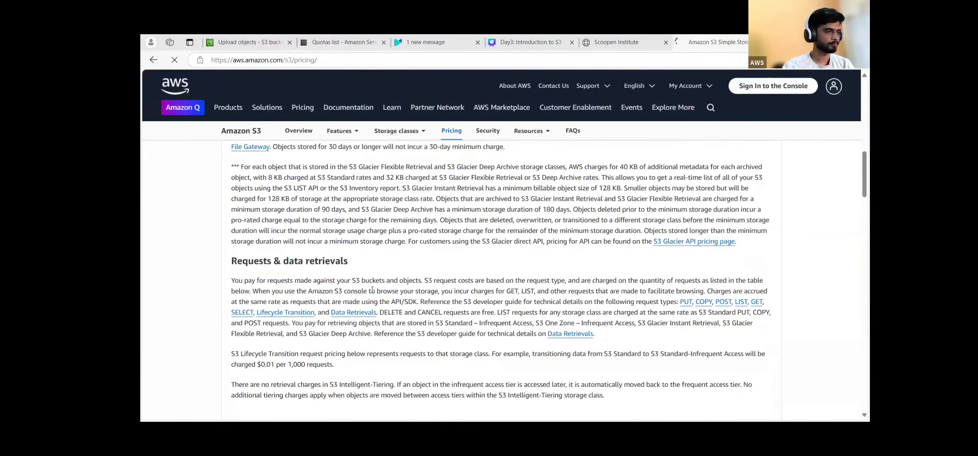
{"action": "scroll", "coordinate": [240, 214], "scroll_direction": "up", "scroll_amount": 15}
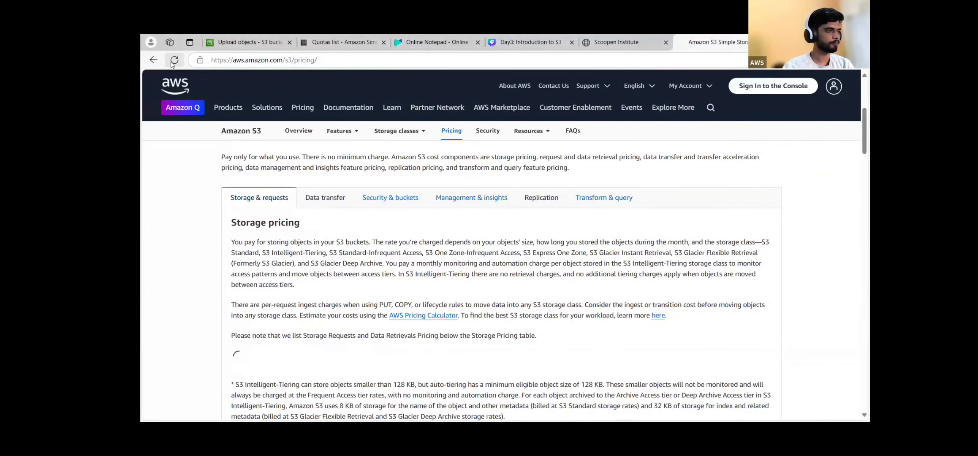
Reload the S3 pricing page, choosing to wait for it to respond, and copy its address.
{"action": "left_click", "coordinate": [175, 62]}
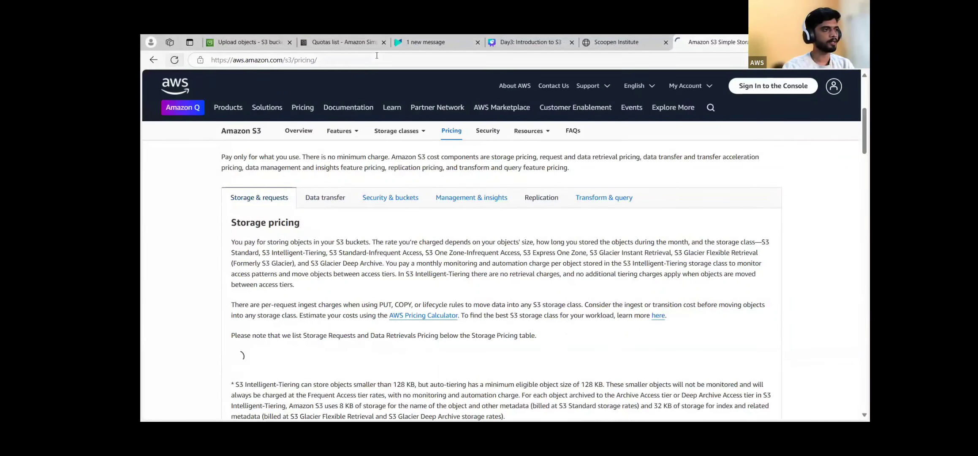
{"action": "left_click", "coordinate": [377, 56]}
{"action": "key", "text": "Escape"}
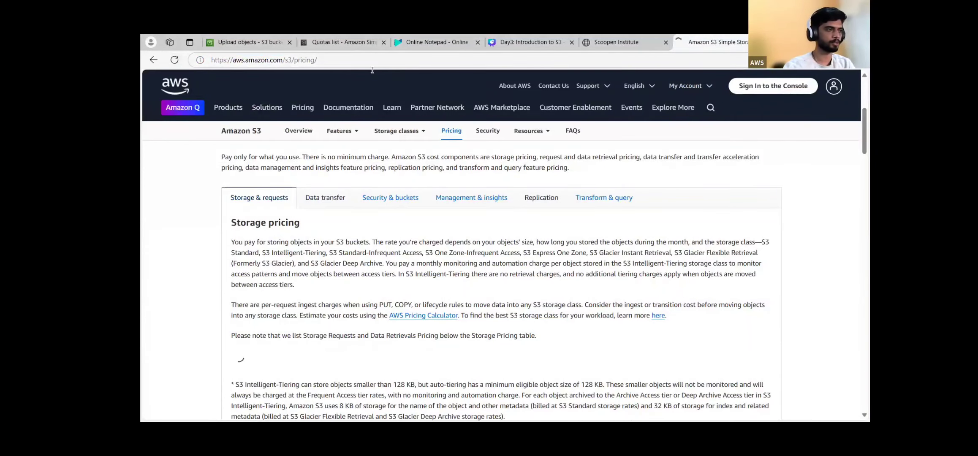
{"action": "left_click", "coordinate": [520, 57]}
{"action": "key", "text": "ctrl+c"}
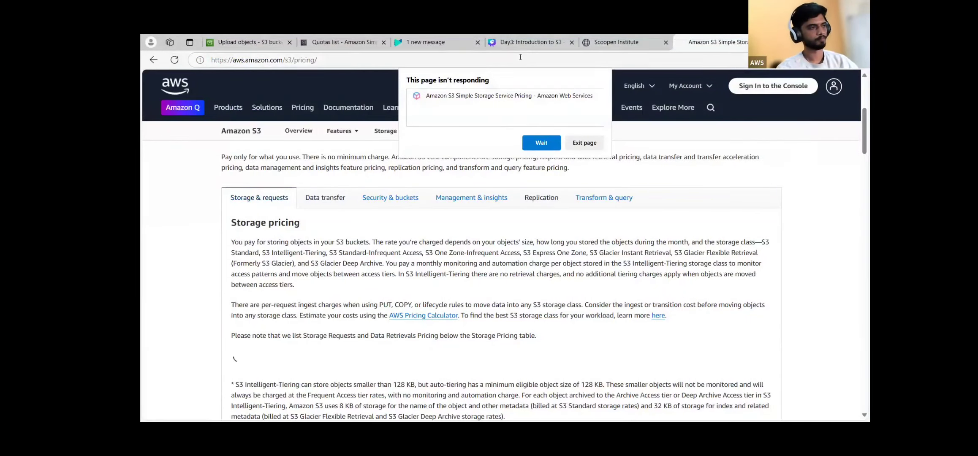
{"action": "left_click", "coordinate": [543, 143]}
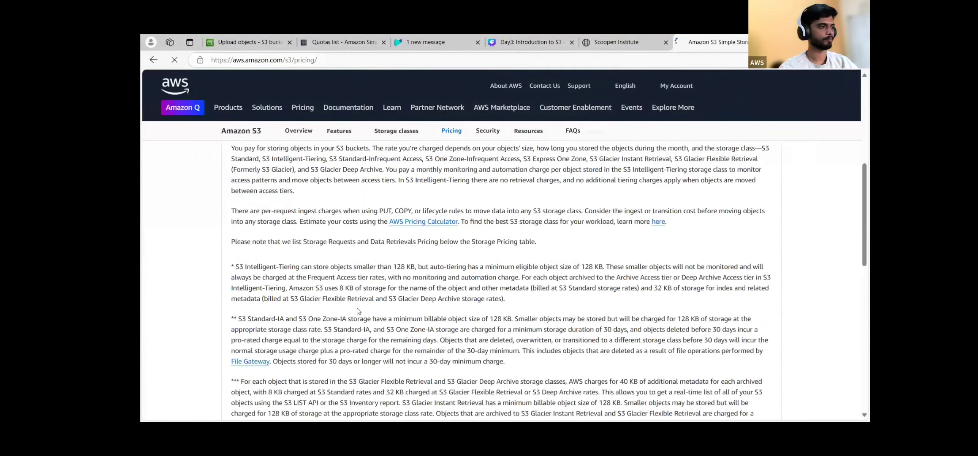
Check the reloaded page for the price tables, and open the S3 pricing address in an additional tab.
{"action": "scroll", "coordinate": [358, 311], "scroll_direction": "up", "scroll_amount": 1}
{"action": "scroll", "coordinate": [358, 310], "scroll_direction": "down", "scroll_amount": 4}
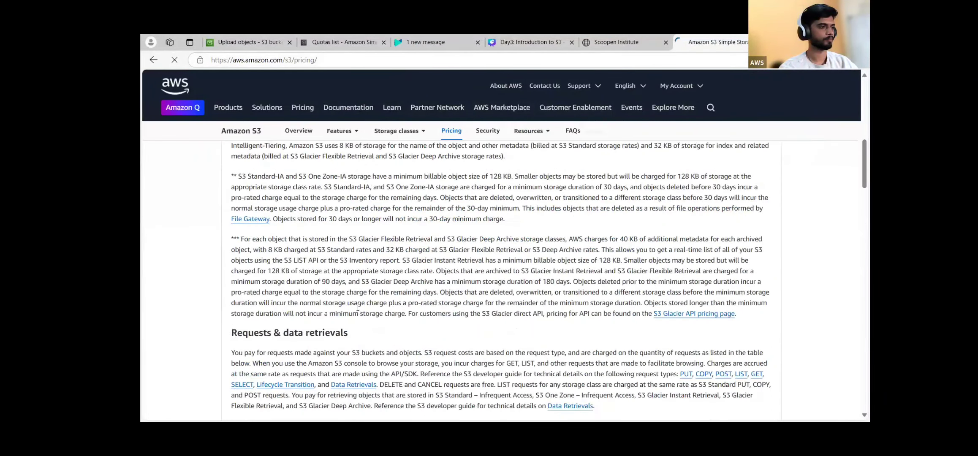
{"action": "scroll", "coordinate": [358, 310], "scroll_direction": "down", "scroll_amount": 8}
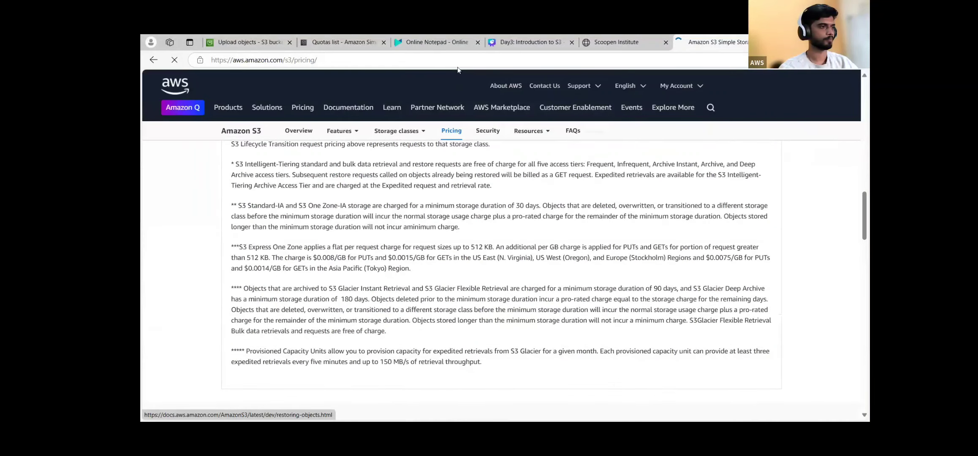
{"action": "scroll", "coordinate": [458, 67], "scroll_direction": "up", "scroll_amount": 3}
{"action": "left_click", "coordinate": [451, 60]}
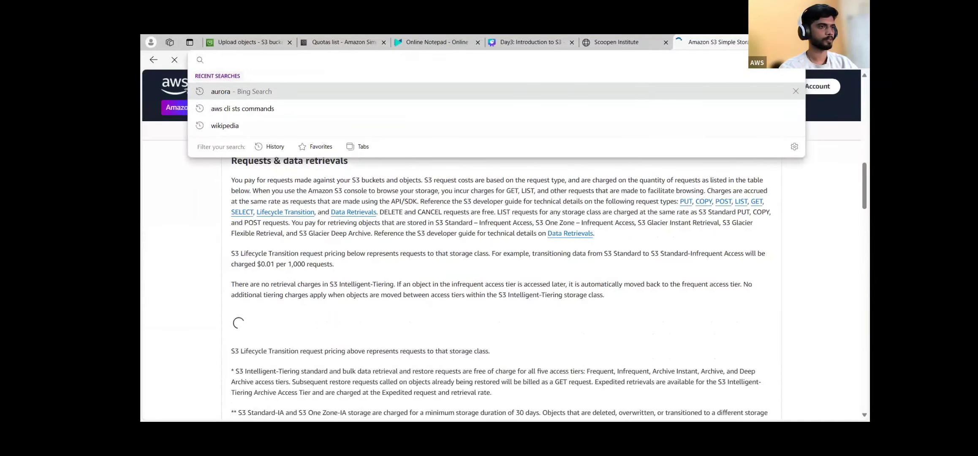
{"action": "key", "text": "ctrl+t"}
{"action": "key", "text": "ctrl+v"}
{"action": "key", "text": "Return"}
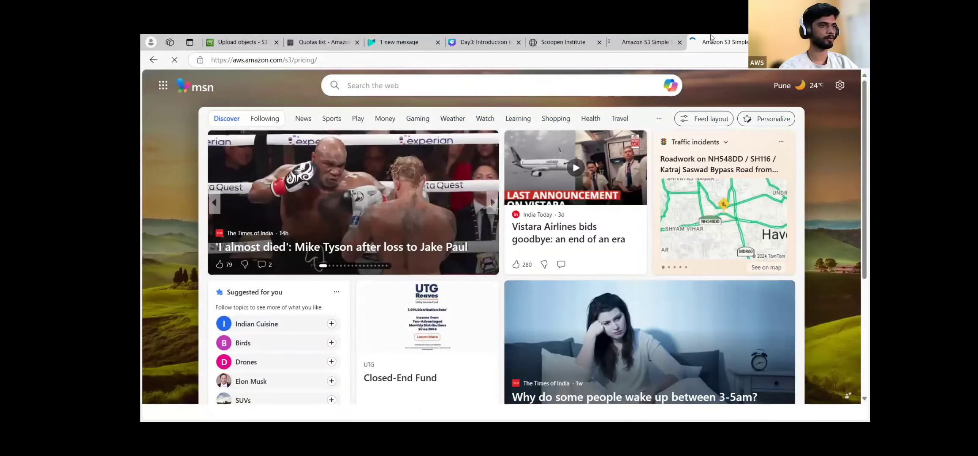
Return to the first S3 pricing tab and open the Region list under Requests & data retrievals.
{"action": "left_click", "coordinate": [655, 35]}
{"action": "scroll", "coordinate": [376, 267], "scroll_direction": "down", "scroll_amount": 3}
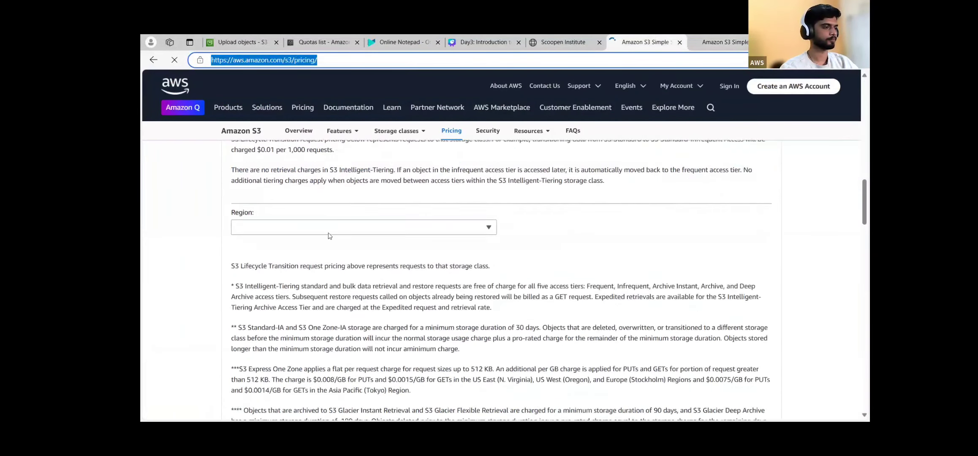
{"action": "left_click", "coordinate": [491, 202]}
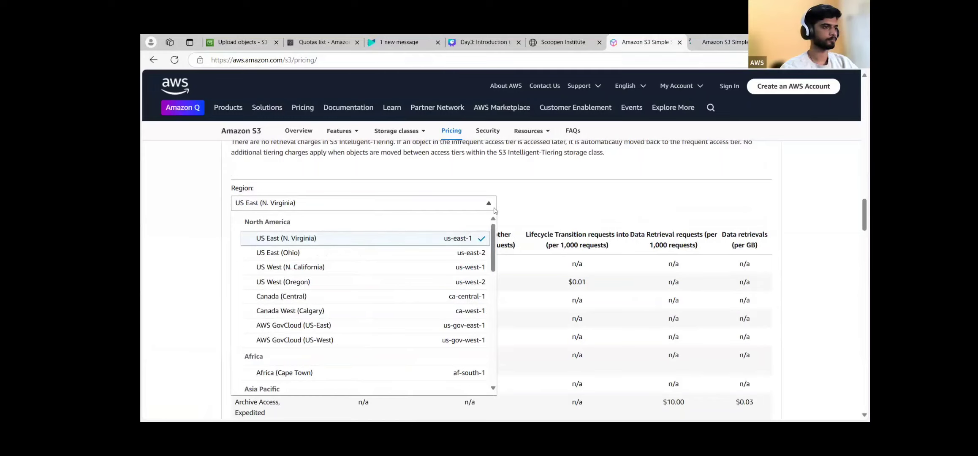
In the second S3 pricing tab, highlight the S3 Standard price for the first 50 TB per month and the class name.
{"action": "left_click", "coordinate": [714, 42]}
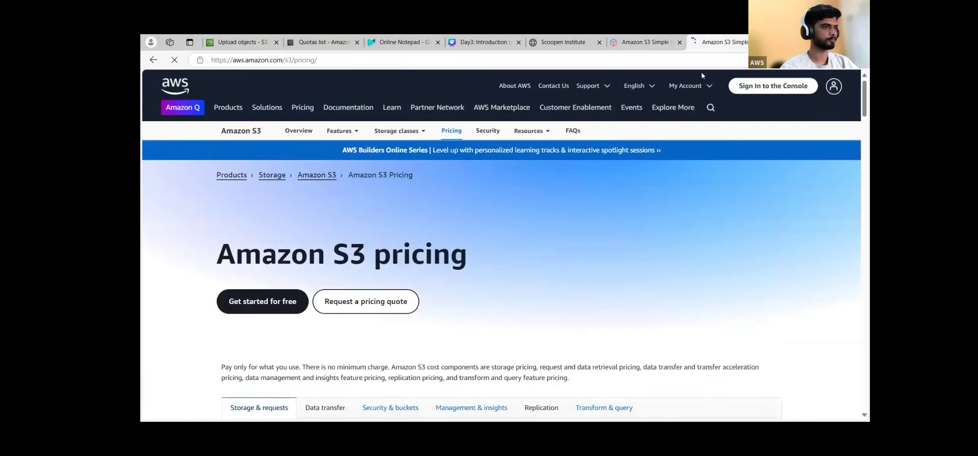
{"action": "scroll", "coordinate": [490, 240], "scroll_direction": "down", "scroll_amount": 10}
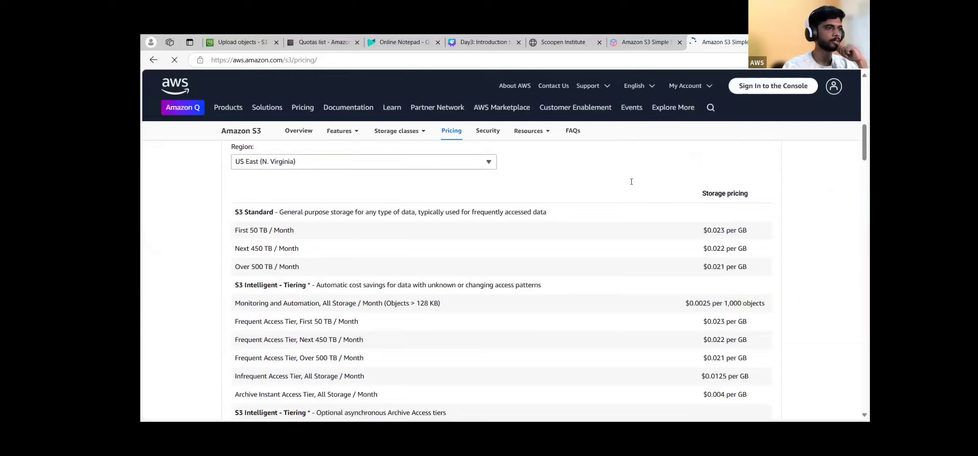
{"action": "left_click_drag", "start_coordinate": [703, 230], "coordinate": [748, 230]}
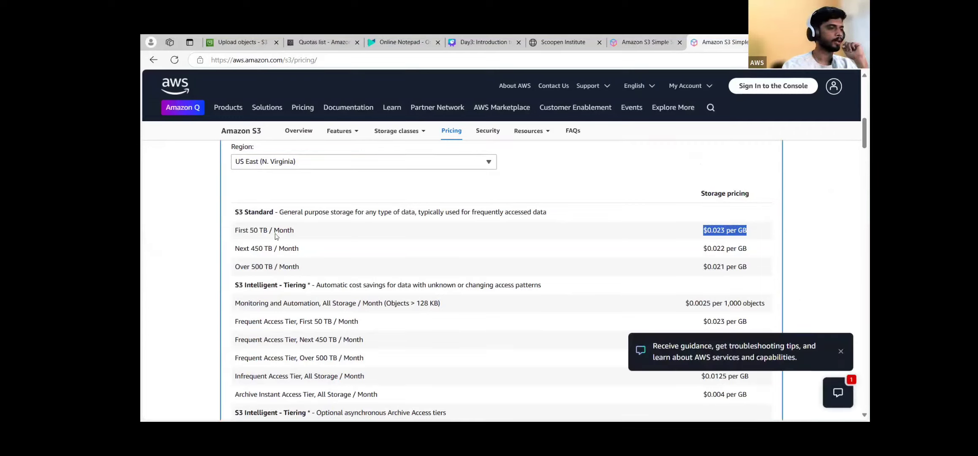
{"action": "left_click_drag", "start_coordinate": [235, 213], "coordinate": [284, 212]}
Highlight the S3 Standard - Infrequent Access storage price per GB for comparison with S3 Standard.
{"action": "scroll", "coordinate": [261, 253], "scroll_direction": "down", "scroll_amount": 5}
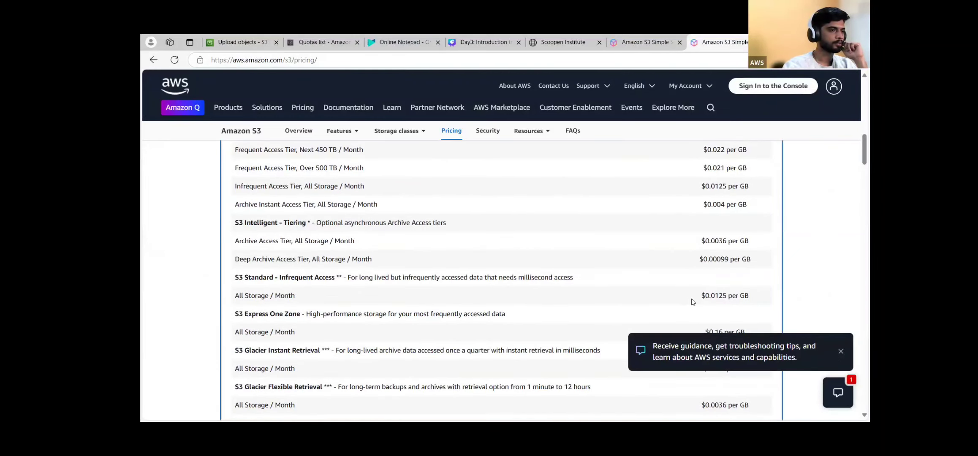
{"action": "left_click_drag", "start_coordinate": [700, 296], "coordinate": [759, 296]}
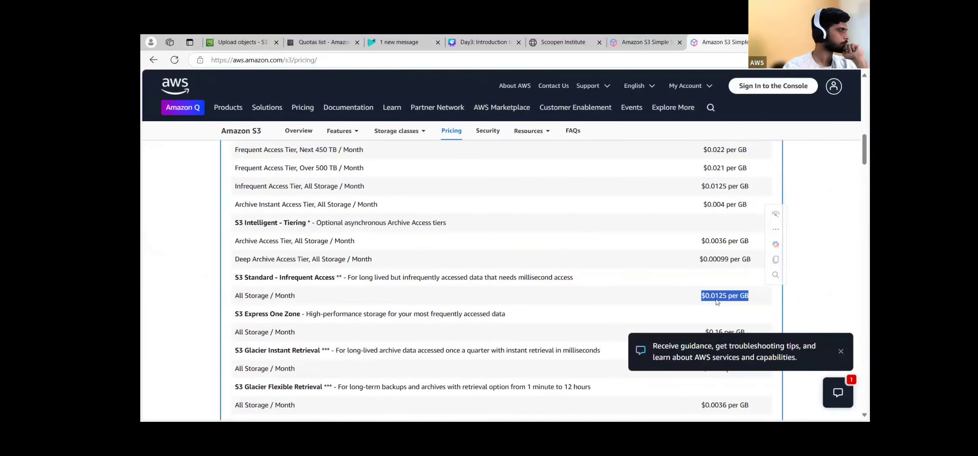
{"action": "left_click", "coordinate": [347, 81]}
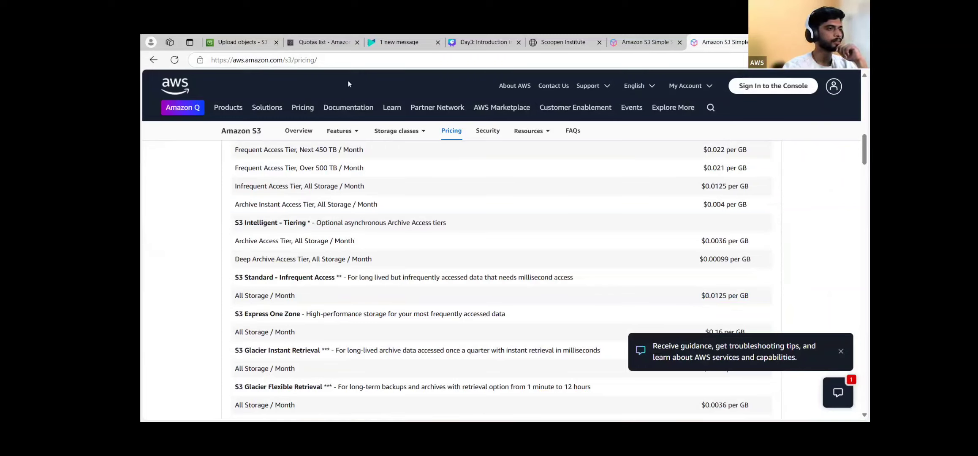
{"action": "double_click", "coordinate": [348, 83]}
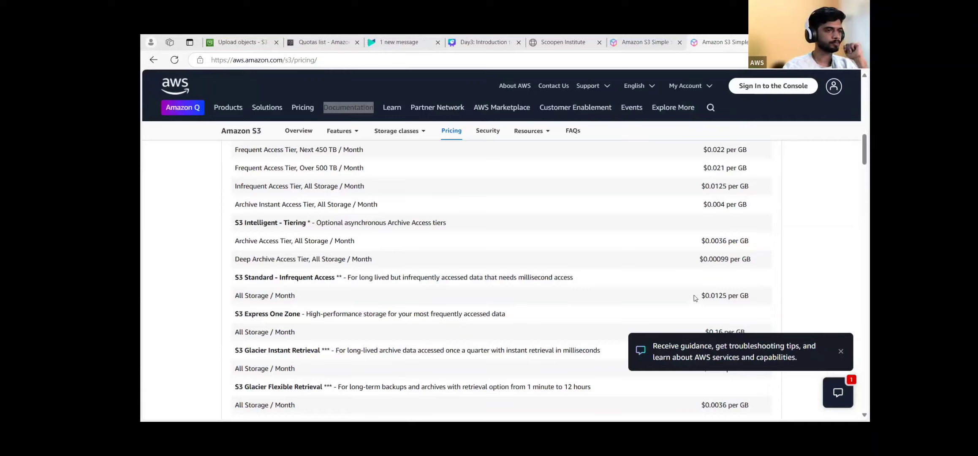
{"action": "left_click_drag", "start_coordinate": [701, 295], "coordinate": [748, 298]}
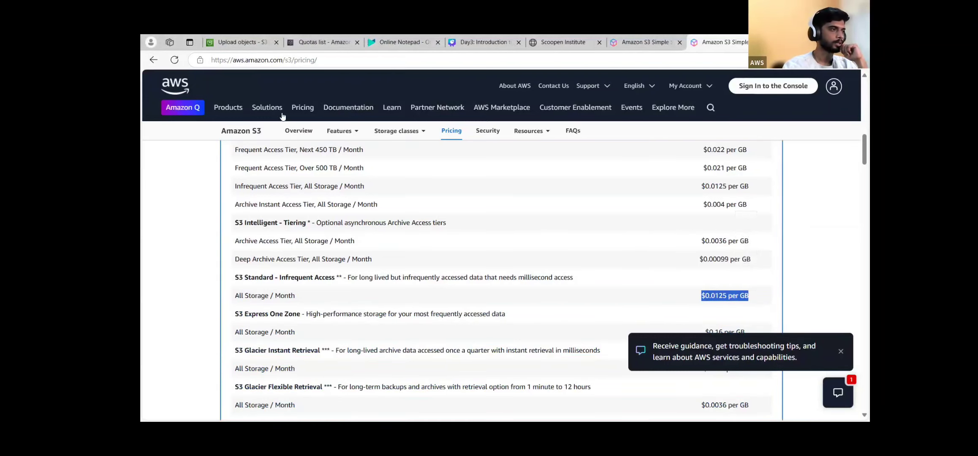
Return to the scoopen-bootcamp upload page and bring up its Storage class table.
{"action": "left_click", "coordinate": [240, 42]}
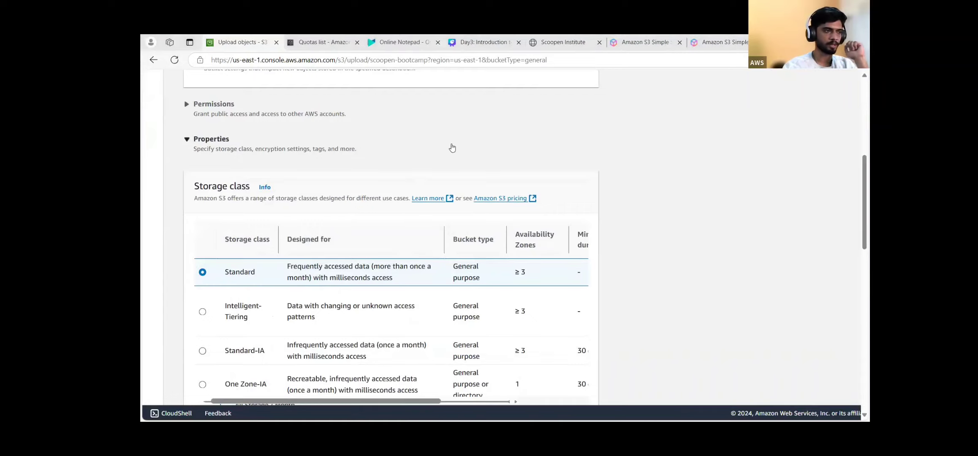
{"action": "scroll", "coordinate": [230, 335], "scroll_direction": "up", "scroll_amount": 5}
{"action": "scroll", "coordinate": [414, 311], "scroll_direction": "down", "scroll_amount": 3}
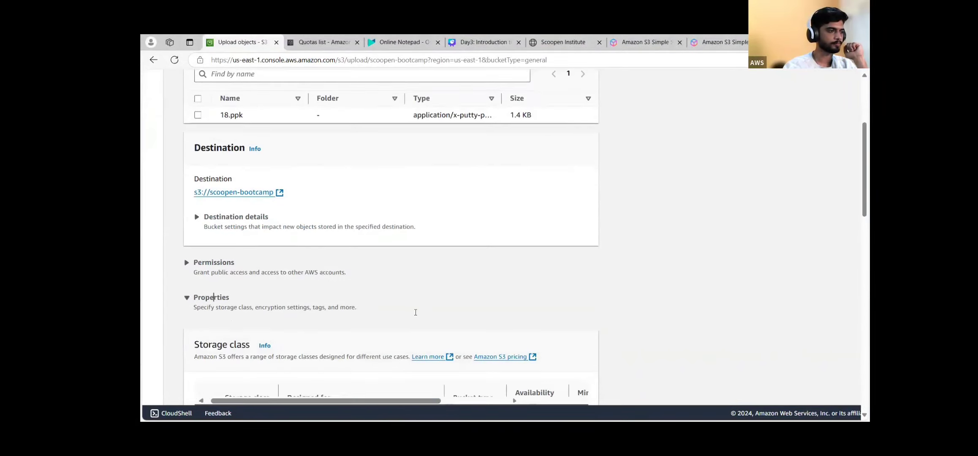
{"action": "scroll", "coordinate": [619, 314], "scroll_direction": "down", "scroll_amount": 1}
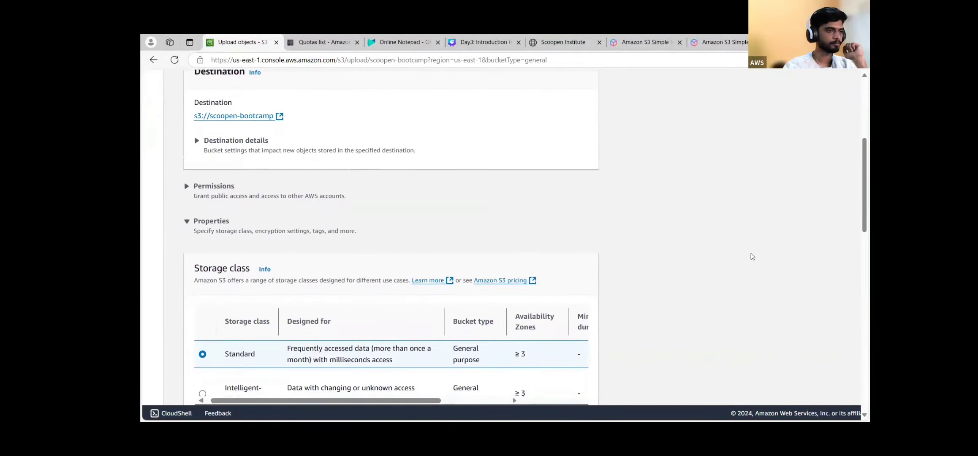
Highlight the Standard-IA class name and its intended-use description in the Storage class table.
{"action": "scroll", "coordinate": [751, 255], "scroll_direction": "down", "scroll_amount": 2}
{"action": "scroll", "coordinate": [562, 336], "scroll_direction": "down", "scroll_amount": 3}
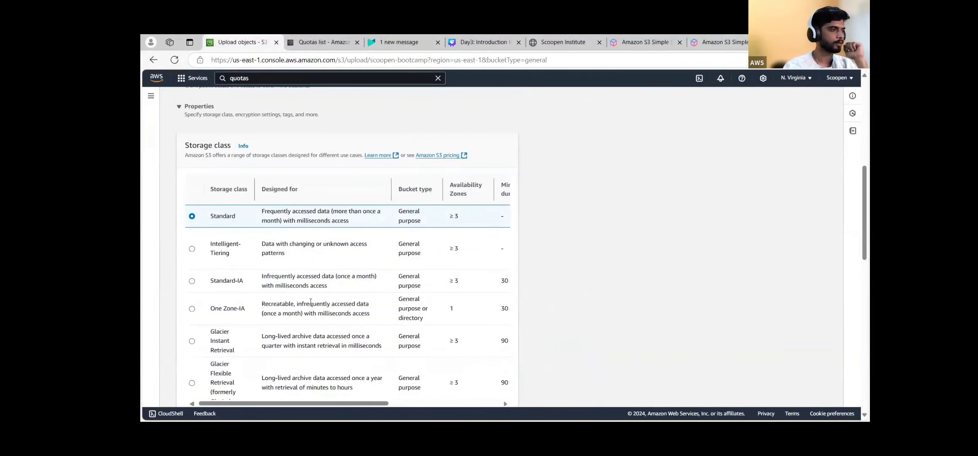
{"action": "left_click_drag", "start_coordinate": [203, 286], "coordinate": [327, 287]}
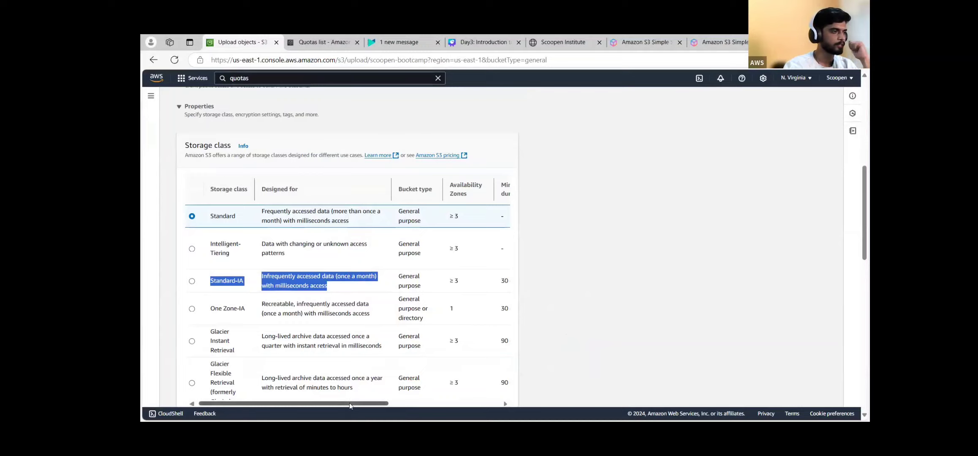
Highlight the Availability Zones value and the minimum storage duration of the Standard-IA class.
{"action": "left_click_drag", "start_coordinate": [349, 403], "coordinate": [439, 403]}
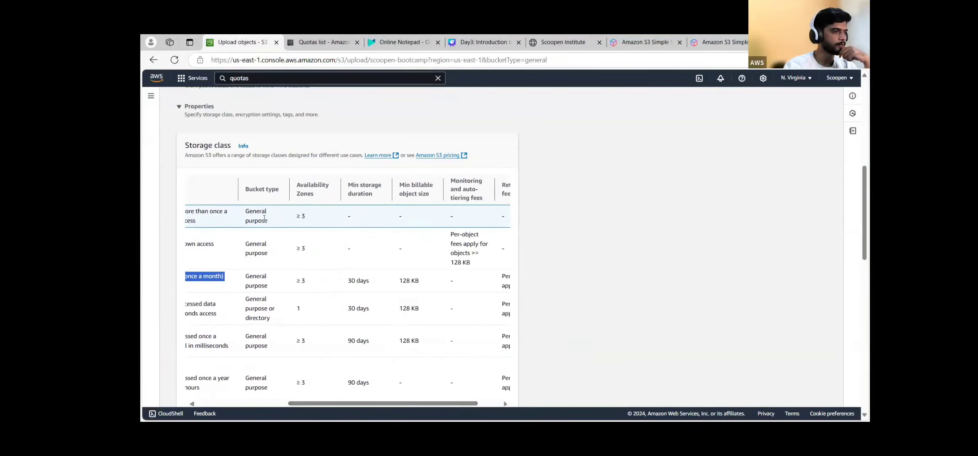
{"action": "left_click_drag", "start_coordinate": [308, 283], "coordinate": [296, 281]}
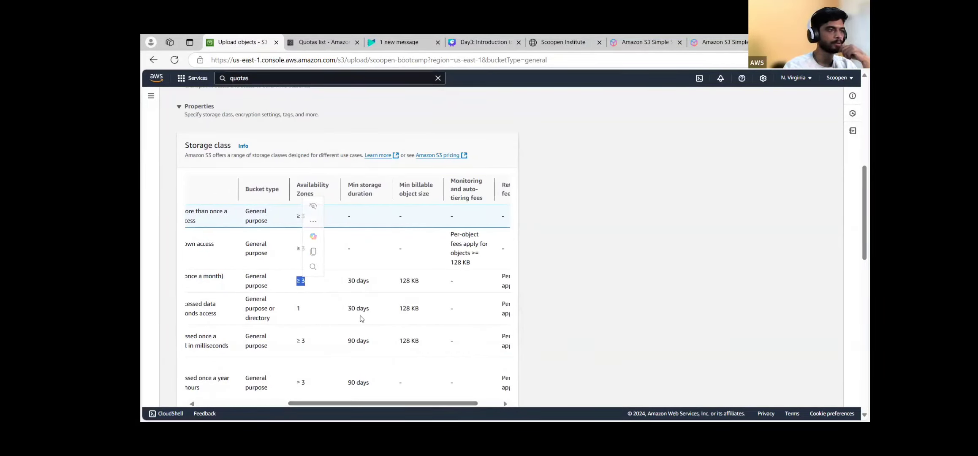
{"action": "left_click_drag", "start_coordinate": [371, 282], "coordinate": [348, 286]}
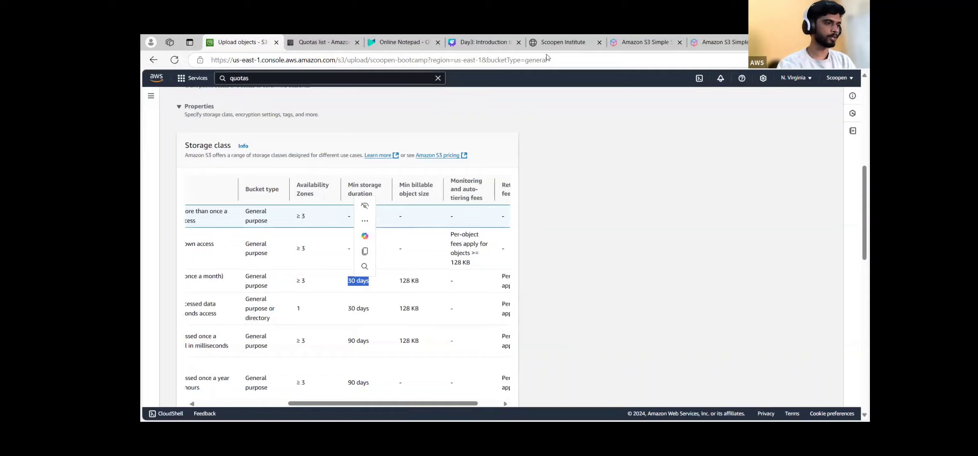
{"action": "left_click", "coordinate": [547, 55]}
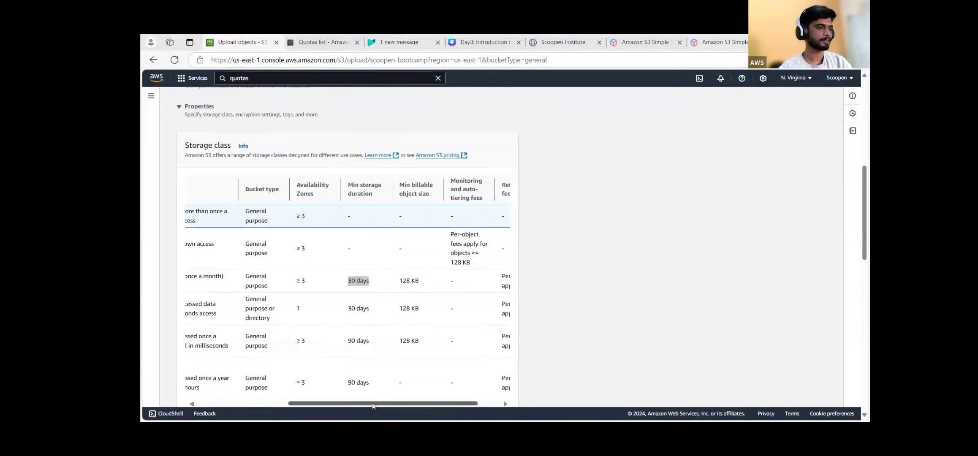
Review the storage class names again and re-highlight the minimum storage duration in the Standard-IA row.
{"action": "left_click_drag", "start_coordinate": [327, 405], "coordinate": [282, 411]}
{"action": "left_click", "coordinate": [584, 258]}
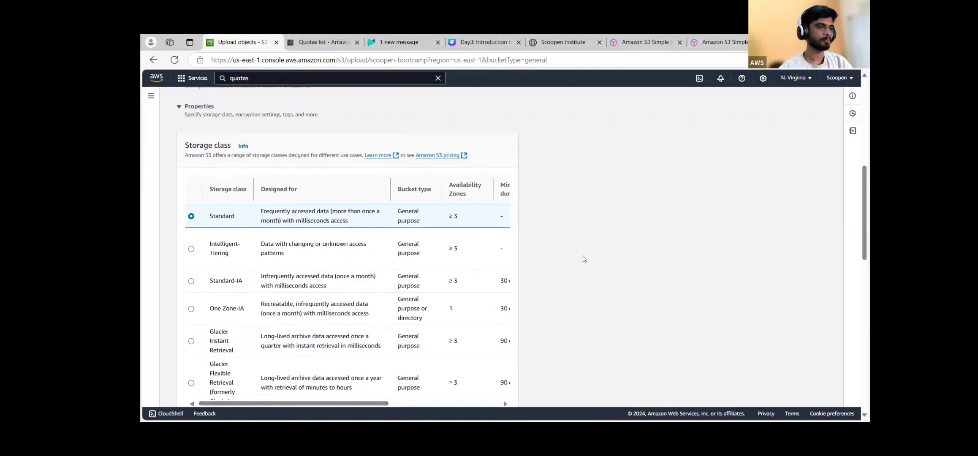
{"action": "left_click_drag", "start_coordinate": [358, 401], "coordinate": [408, 418]}
{"action": "left_click_drag", "start_coordinate": [456, 282], "coordinate": [428, 285]}
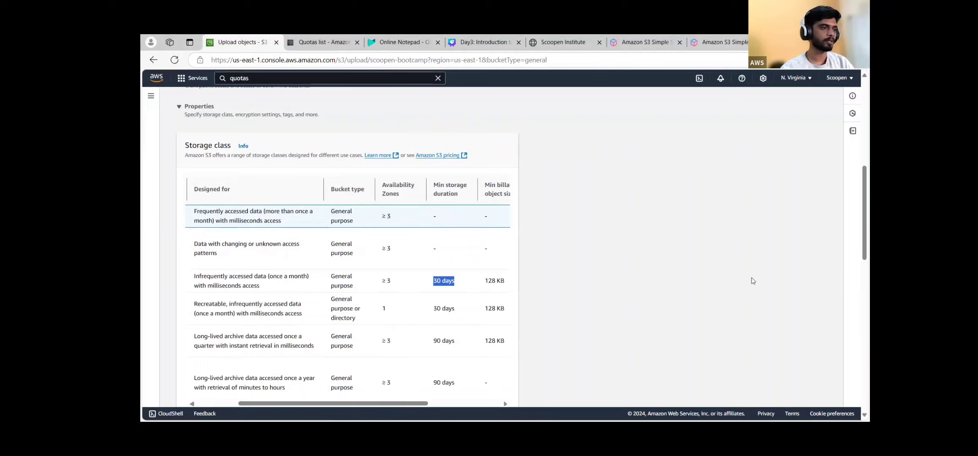
{"action": "left_click", "coordinate": [737, 290]}
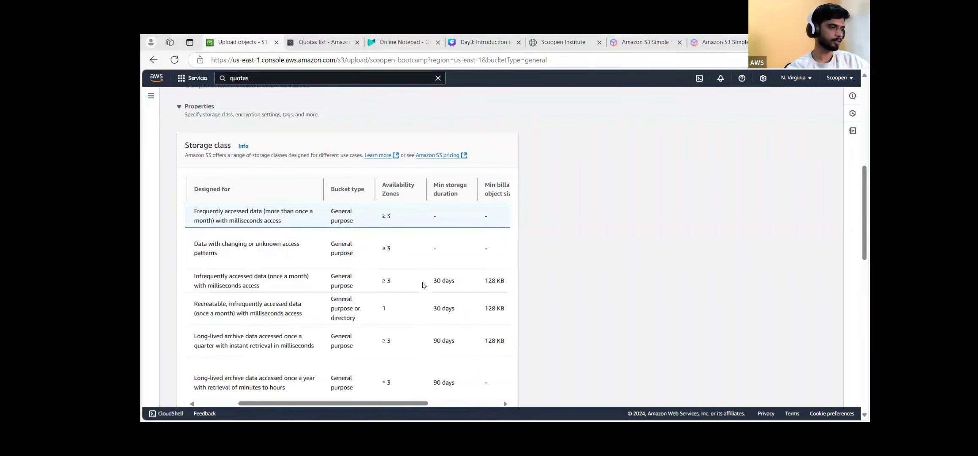
{"action": "left_click_drag", "start_coordinate": [455, 282], "coordinate": [424, 285]}
Highlight the minimum billable object size and the retrieval fees entry for Standard-IA.
{"action": "left_click_drag", "start_coordinate": [295, 404], "coordinate": [368, 404]}
{"action": "scroll", "coordinate": [357, 277], "scroll_direction": "up", "scroll_amount": 5}
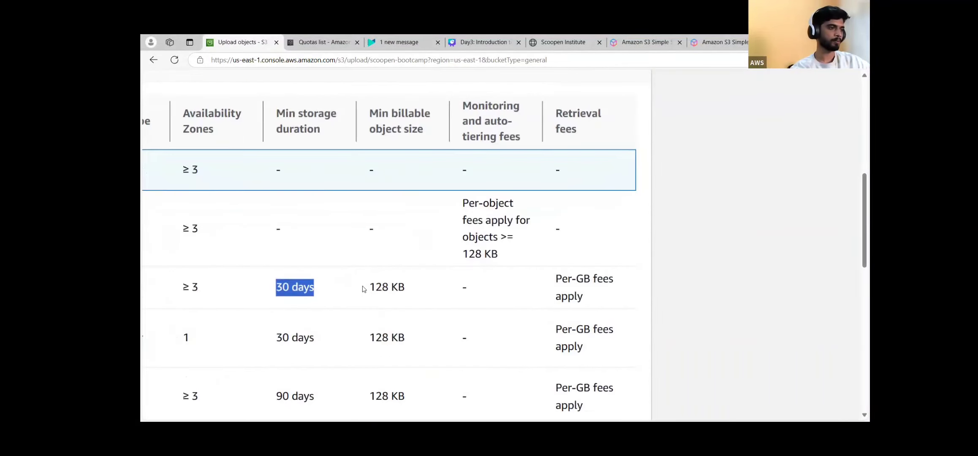
{"action": "left_click_drag", "start_coordinate": [362, 289], "coordinate": [417, 295]}
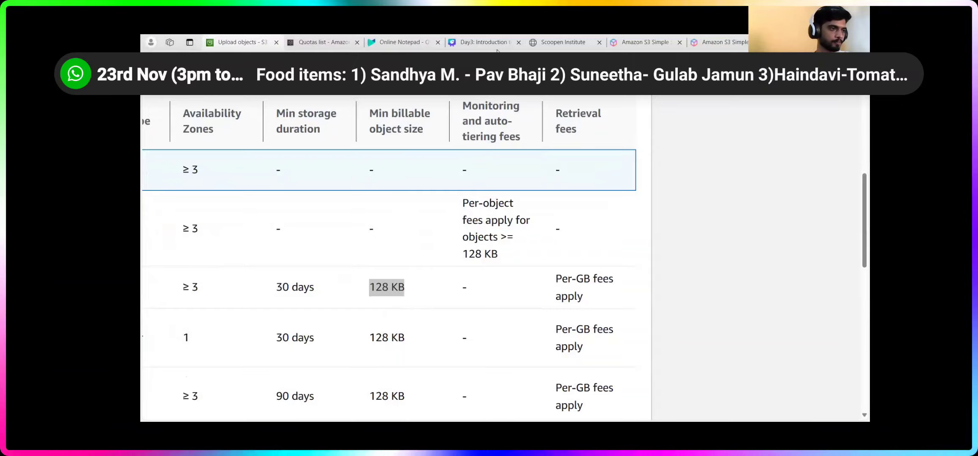
{"action": "left_click_drag", "start_coordinate": [554, 277], "coordinate": [625, 303]}
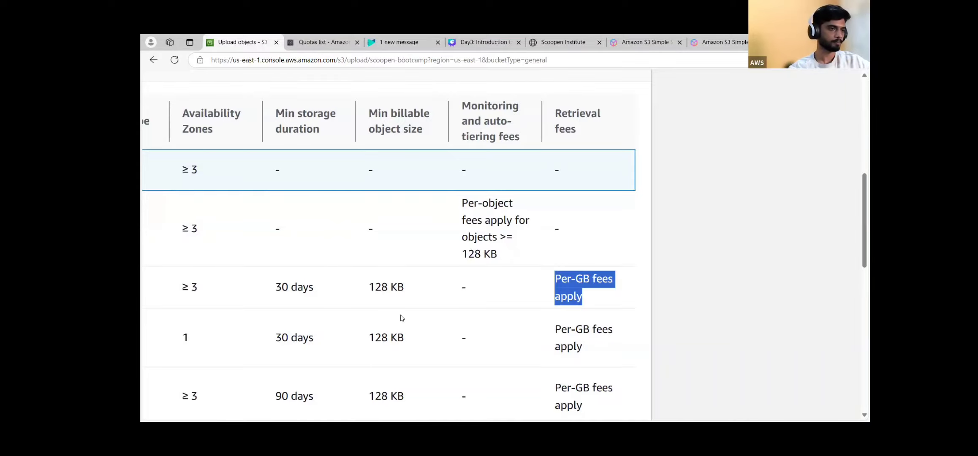
Highlight "Infrequently accessed data" in the Standard-IA description, followed by the class name itself.
{"action": "scroll", "coordinate": [402, 319], "scroll_direction": "left", "scroll_amount": 8}
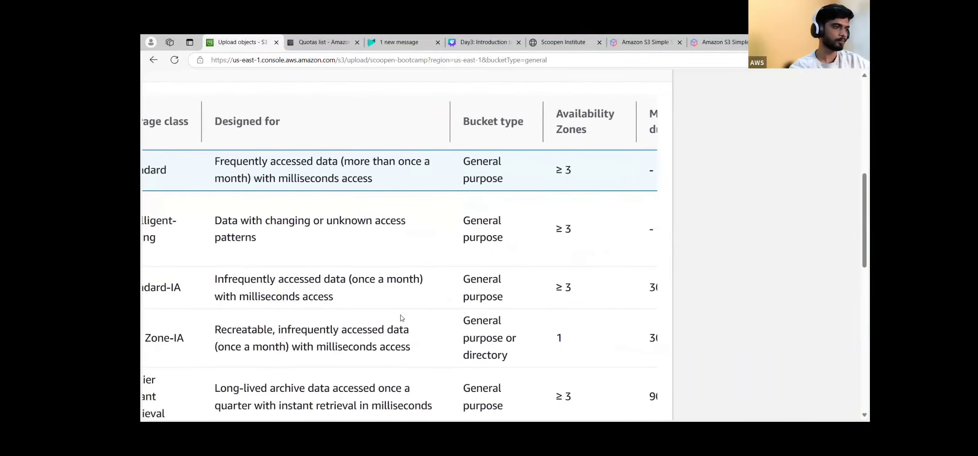
{"action": "left_click_drag", "start_coordinate": [211, 281], "coordinate": [356, 282]}
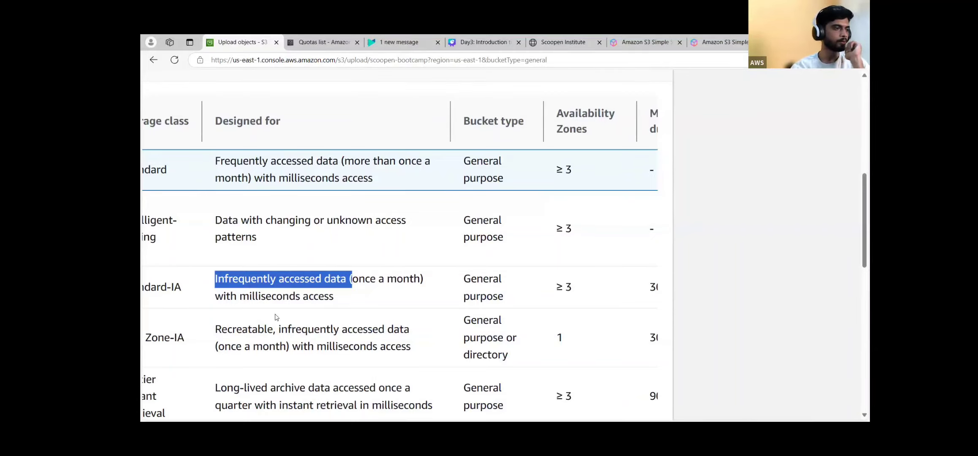
{"action": "scroll", "coordinate": [277, 317], "scroll_direction": "left", "scroll_amount": 2}
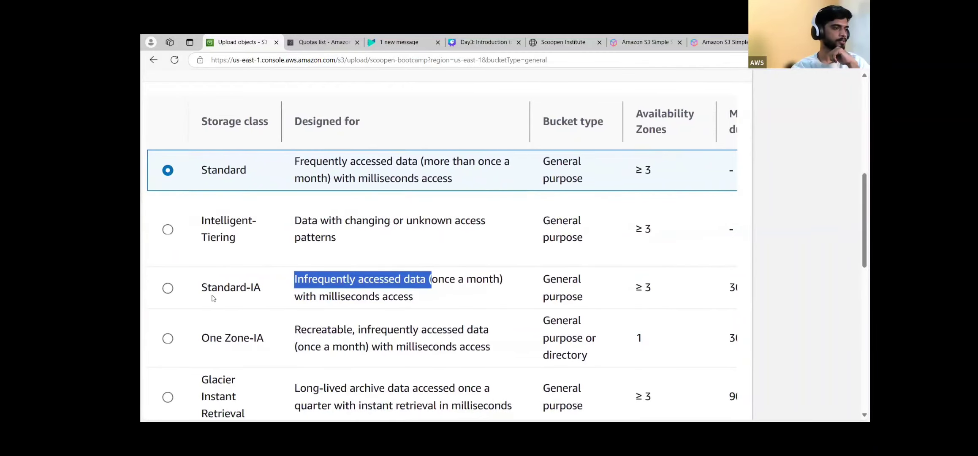
{"action": "triple_click", "coordinate": [213, 295]}
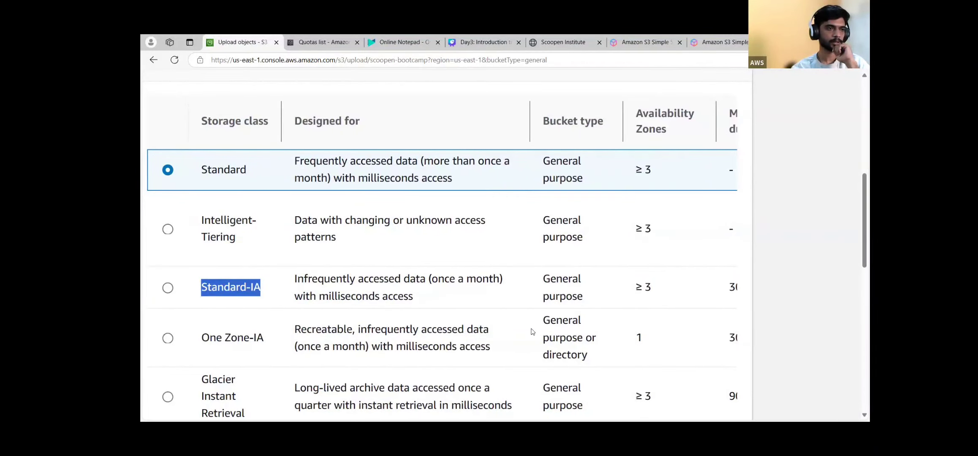
Highlight the minimum storage duration of the Glacier Deep Archive class.
{"action": "scroll", "coordinate": [577, 322], "scroll_direction": "down", "scroll_amount": 3}
{"action": "scroll", "coordinate": [577, 324], "scroll_direction": "down", "scroll_amount": 3}
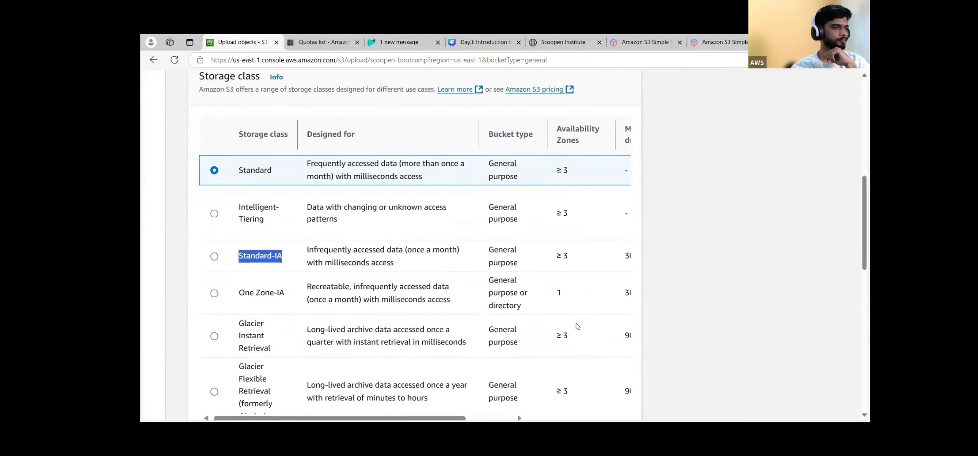
{"action": "scroll", "coordinate": [414, 302], "scroll_direction": "right", "scroll_amount": 3}
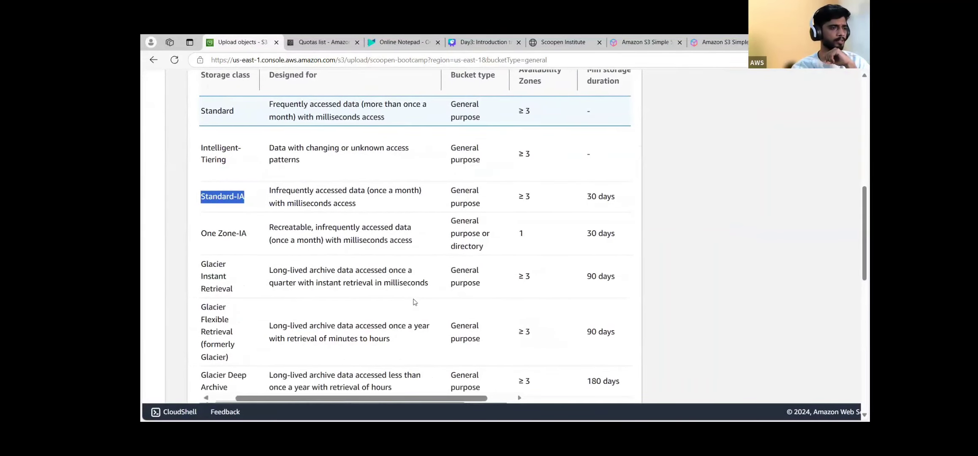
{"action": "scroll", "coordinate": [476, 284], "scroll_direction": "down", "scroll_amount": 3}
{"action": "left_click_drag", "start_coordinate": [484, 277], "coordinate": [516, 277]}
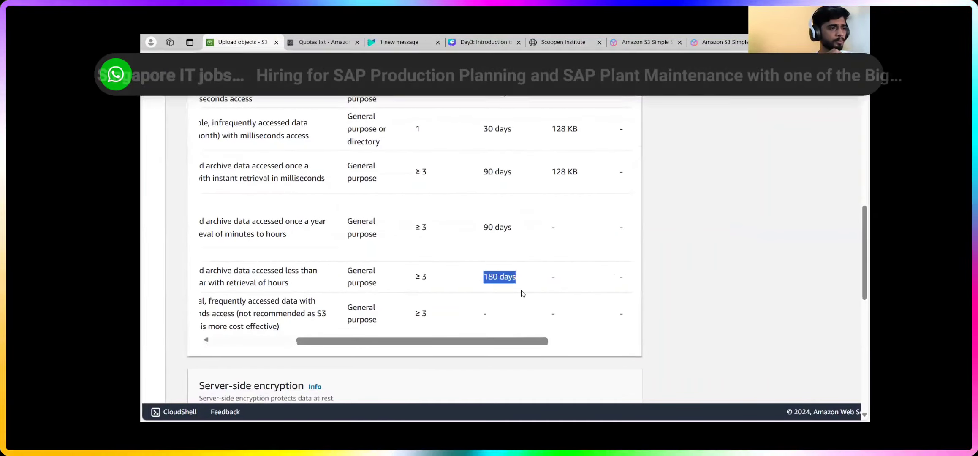
{"action": "left_click", "coordinate": [695, 297]}
Bring the whole list of storage classes into view and highlight the Standard class name.
{"action": "scroll", "coordinate": [555, 277], "scroll_direction": "right", "scroll_amount": 1}
{"action": "scroll", "coordinate": [490, 271], "scroll_direction": "left", "scroll_amount": 1}
{"action": "scroll", "coordinate": [430, 266], "scroll_direction": "left", "scroll_amount": 3}
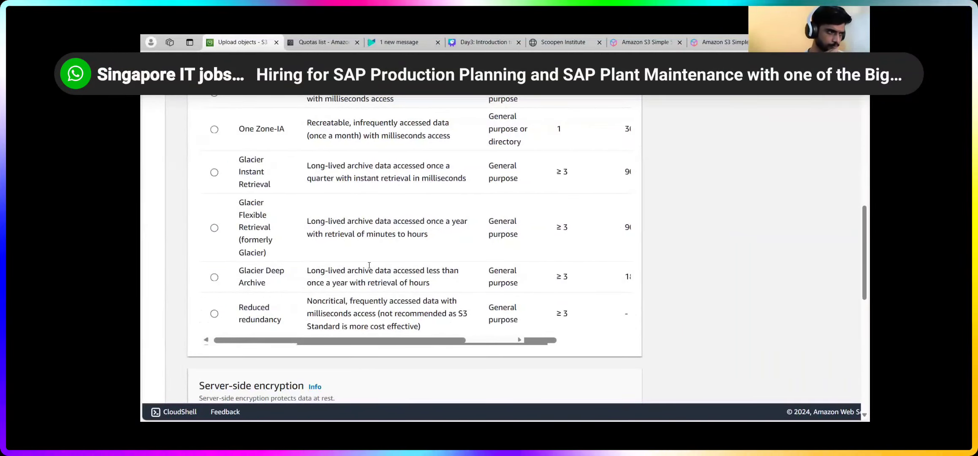
{"action": "key", "text": "ctrl+minus"}
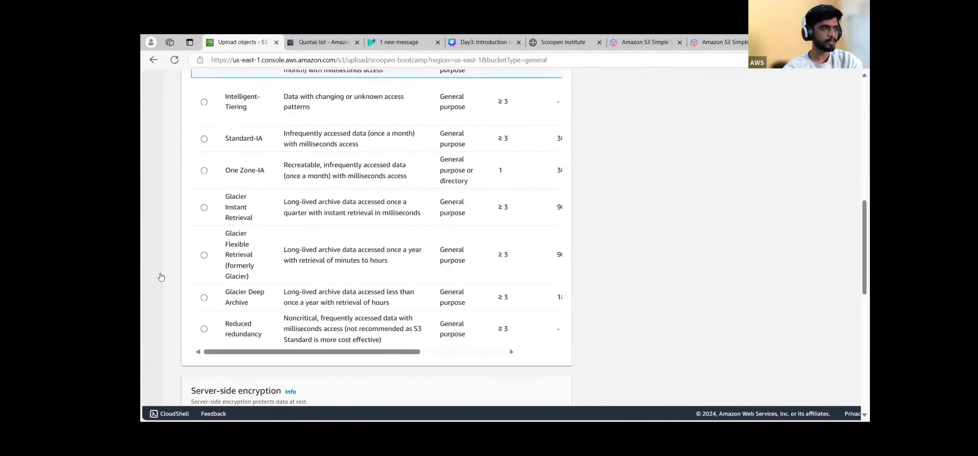
{"action": "scroll", "coordinate": [254, 262], "scroll_direction": "up", "scroll_amount": 2}
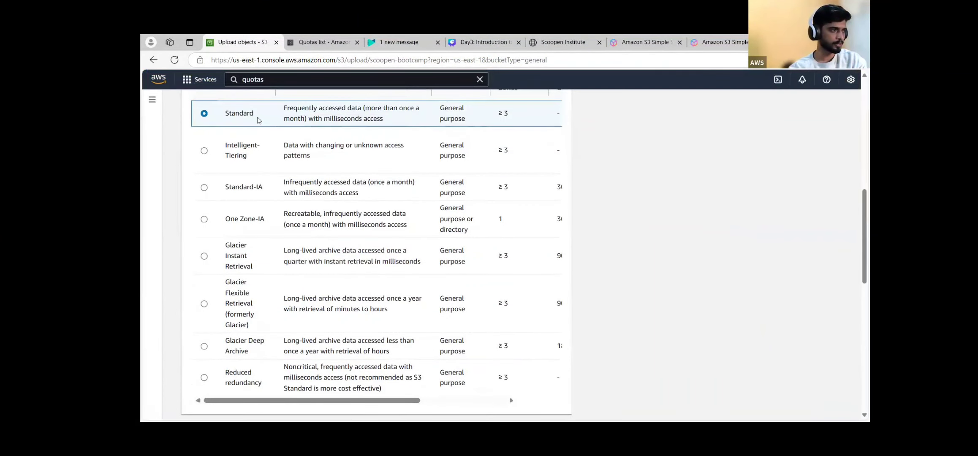
{"action": "double_click", "coordinate": [220, 118]}
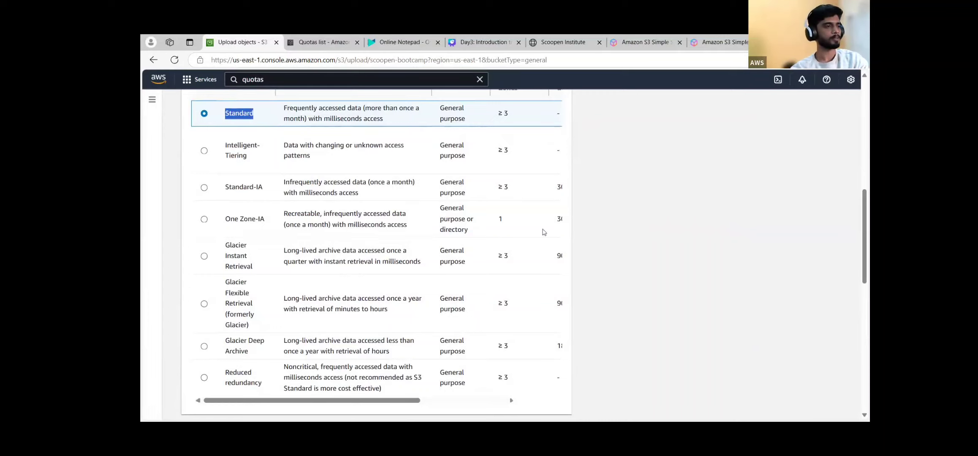